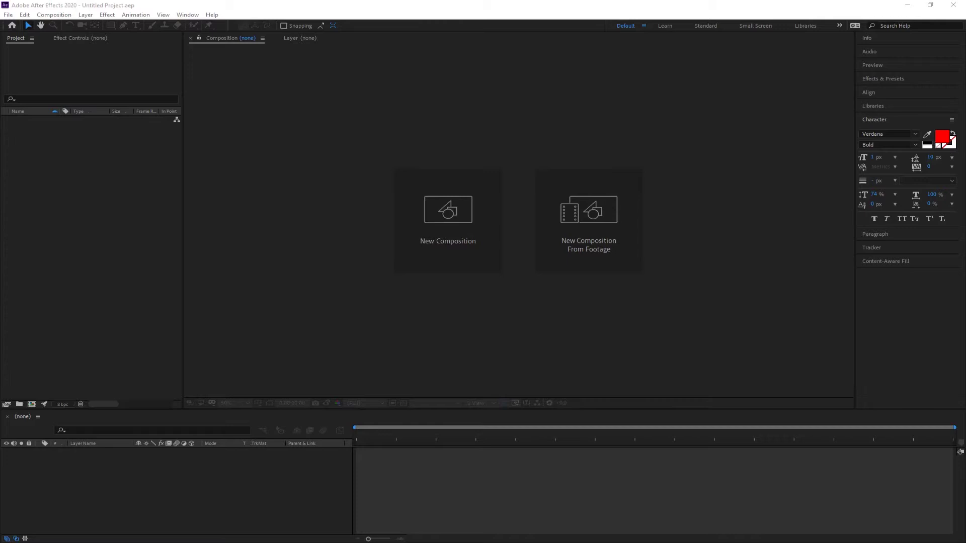
Import the footage files into the Project panel and select TU_camera_tracking.mov.
drag(80, 222, 79, 231)
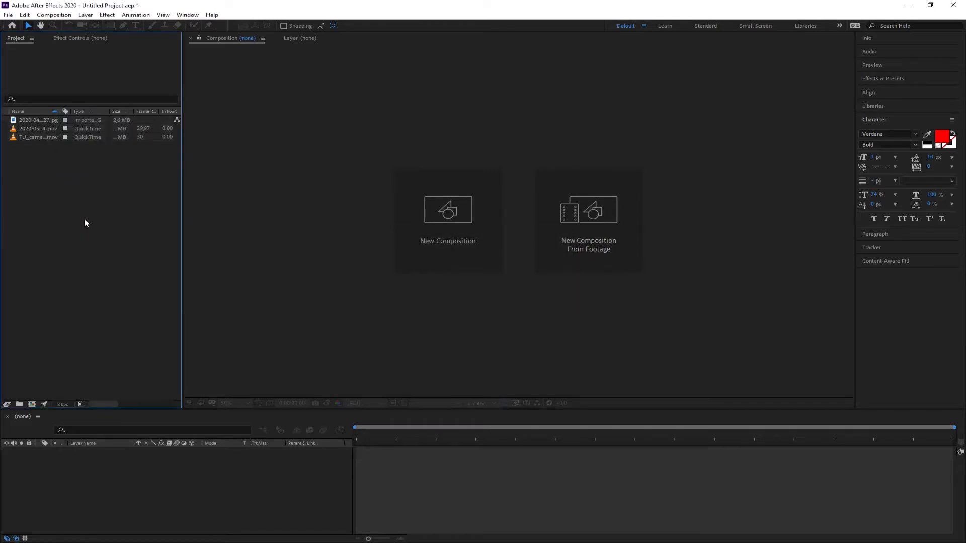
click(31, 137)
click(50, 163)
Build a 3840x2160, 30 fps composition from the clip, preview later frames, and return to frame one.
drag(30, 140, 40, 157)
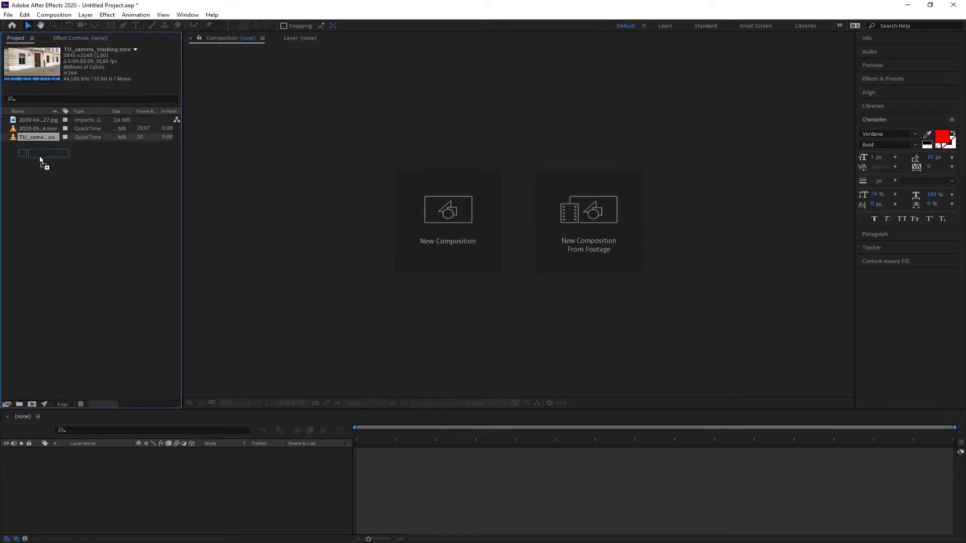
drag(51, 288, 32, 406)
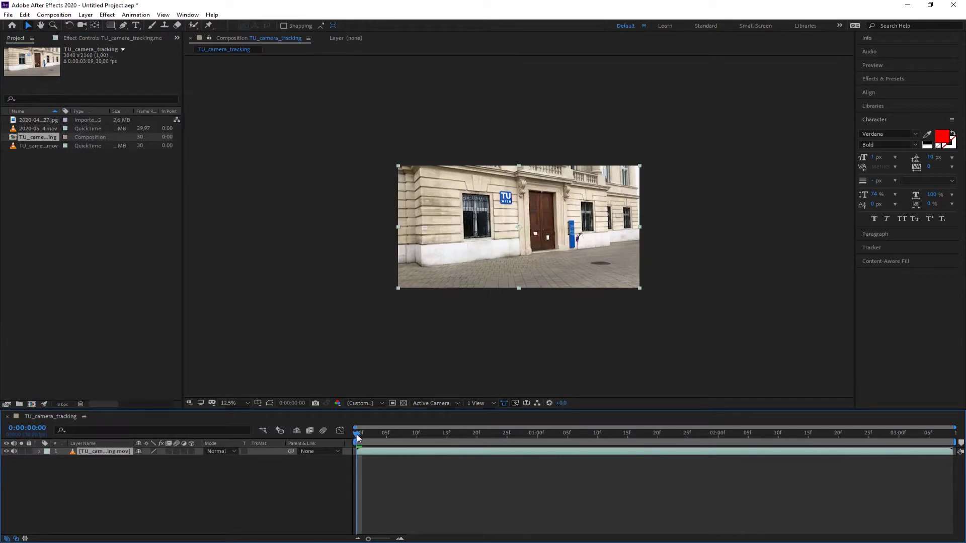
drag(356, 435, 948, 439)
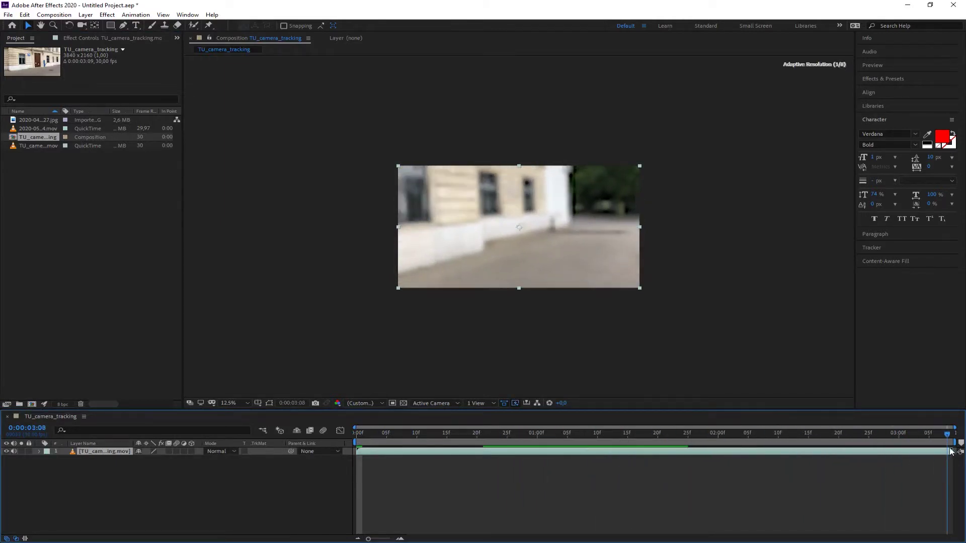
key(Home)
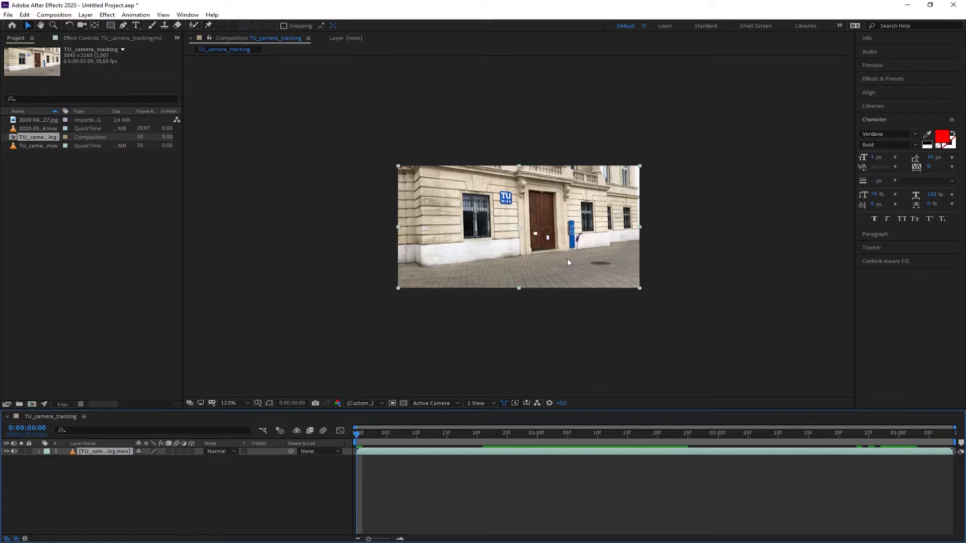
Zoom the Composition viewer to 25%, pan slightly, and select the facade footage layer.
scroll(560, 252, up, 1)
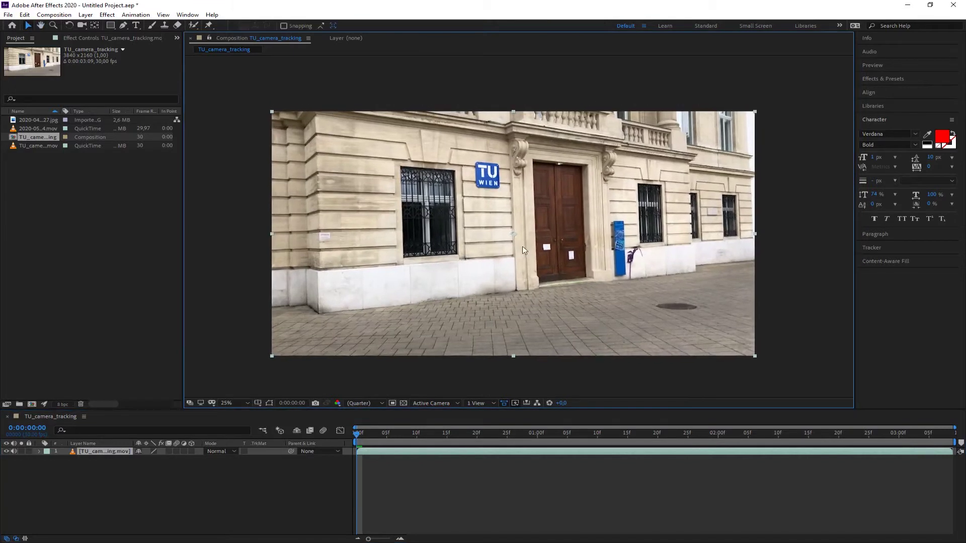
drag(522, 246, 508, 241)
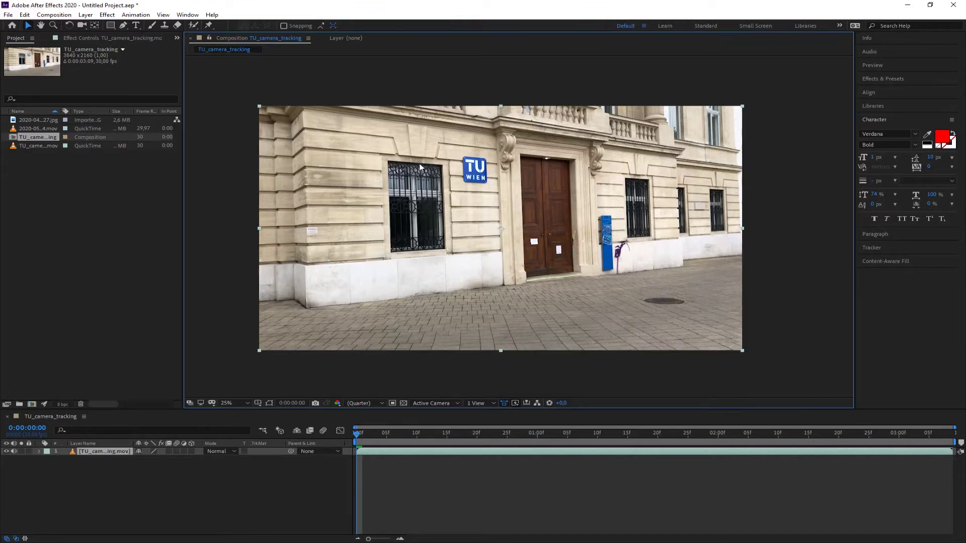
click(98, 452)
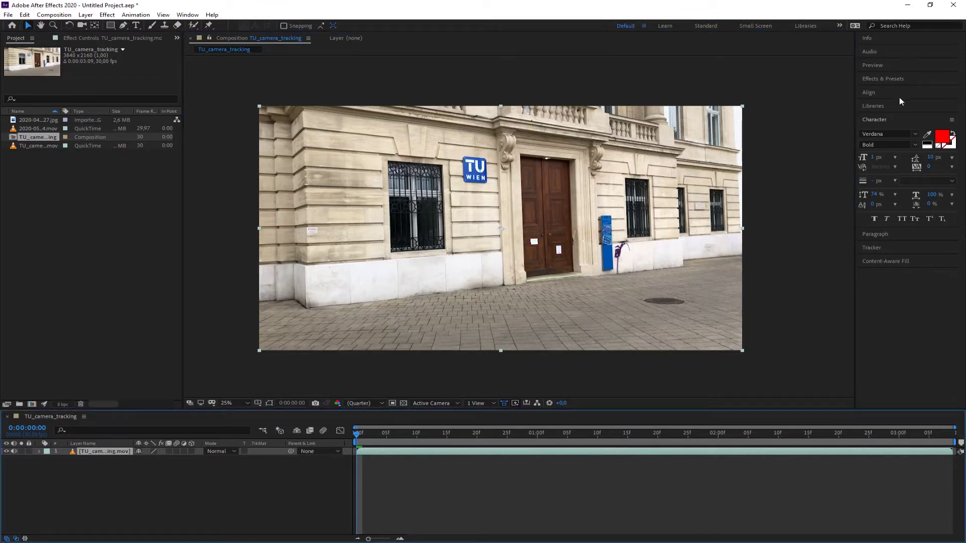
Apply the 3D Camera Tracker to the facade clip with Track Camera and let analysis finish.
click(879, 247)
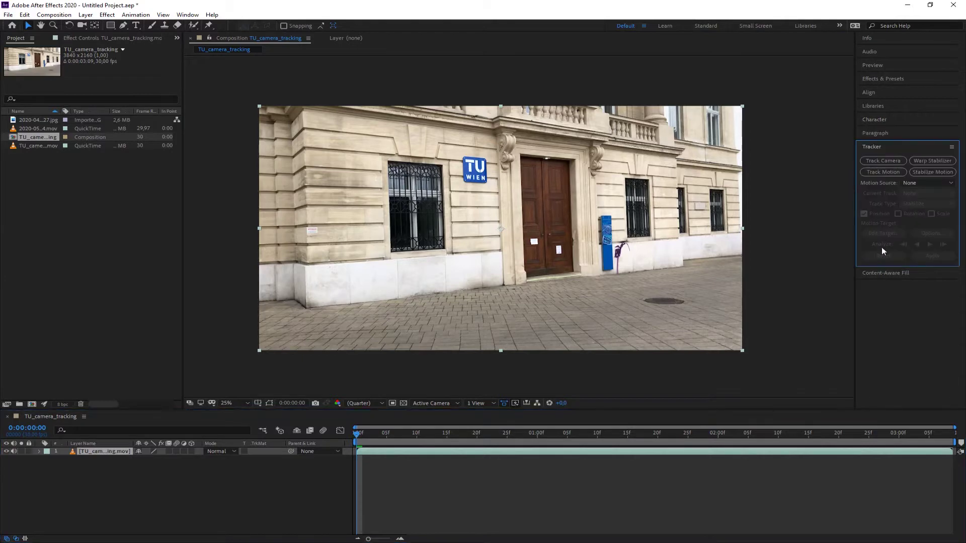
click(187, 14)
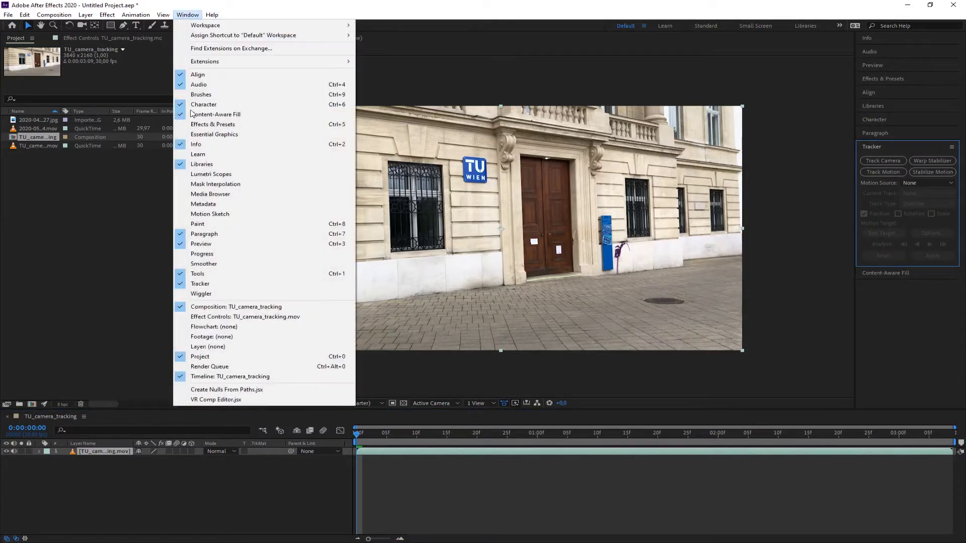
click(189, 15)
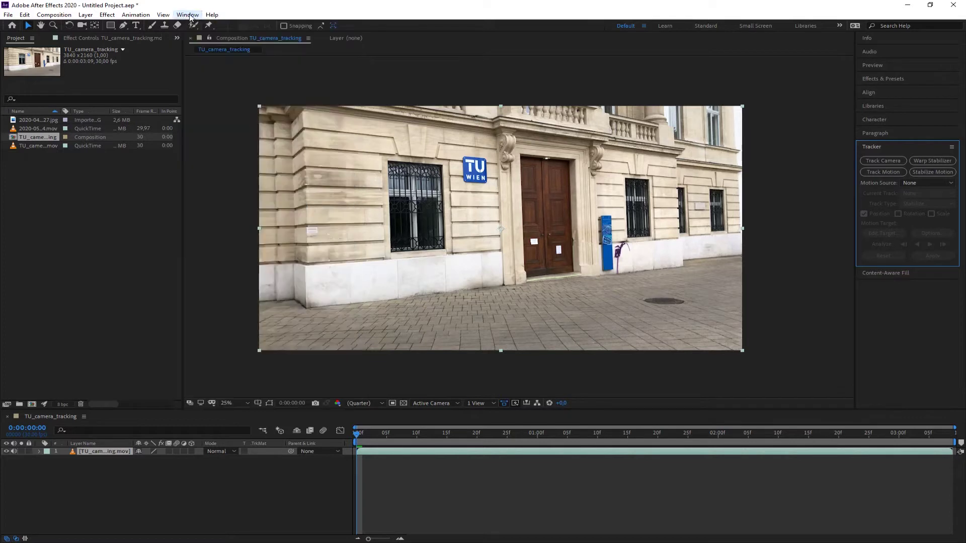
click(881, 160)
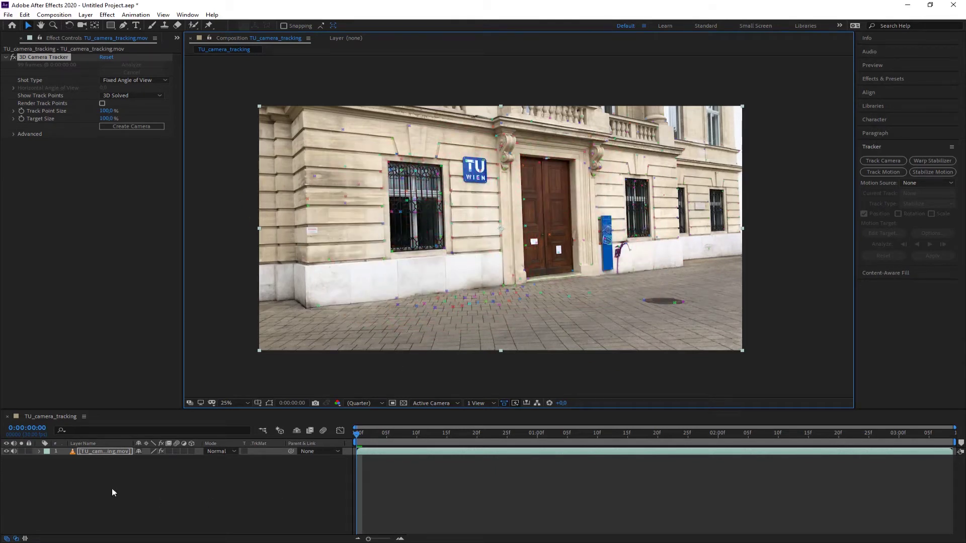
Use Create Camera in the 3D Camera Tracker effect, then reselect the tracker to show track points.
click(39, 451)
click(48, 459)
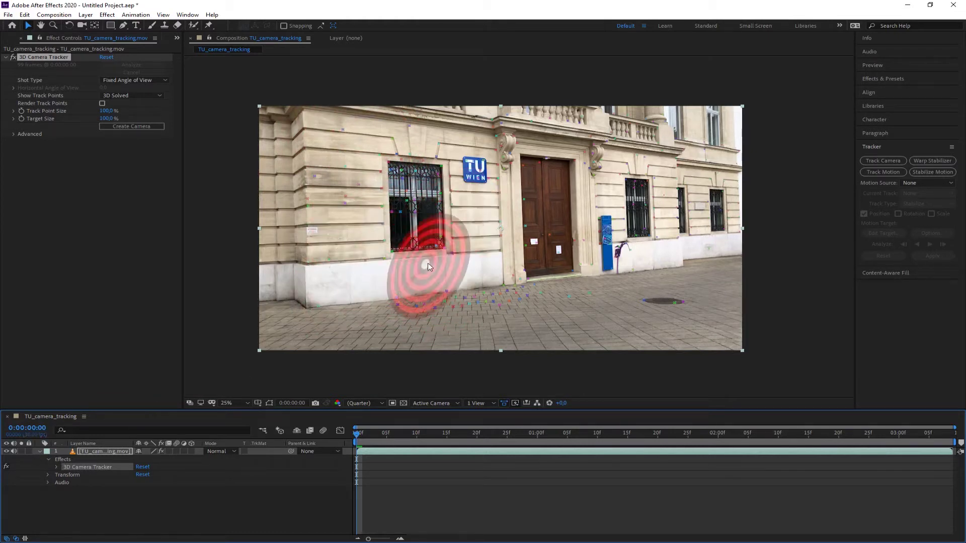
click(125, 125)
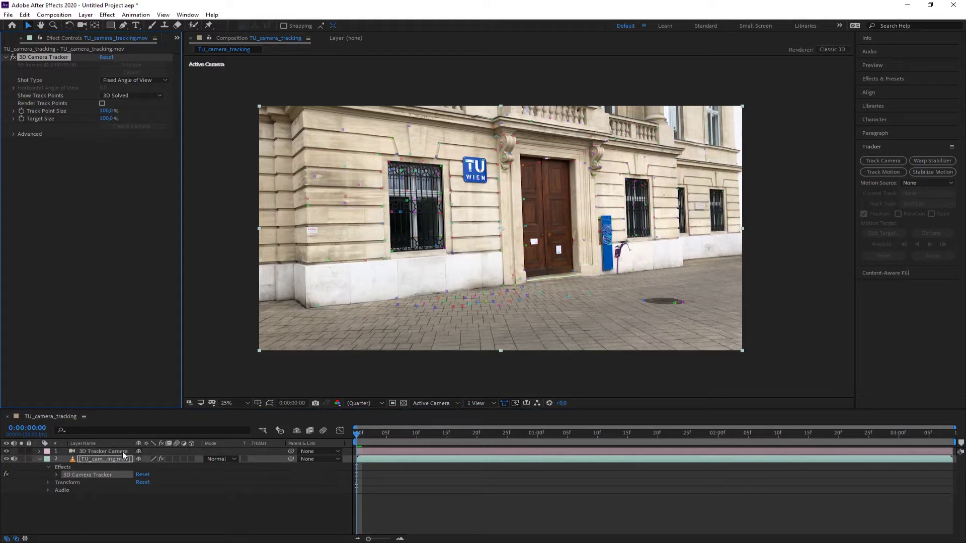
click(113, 452)
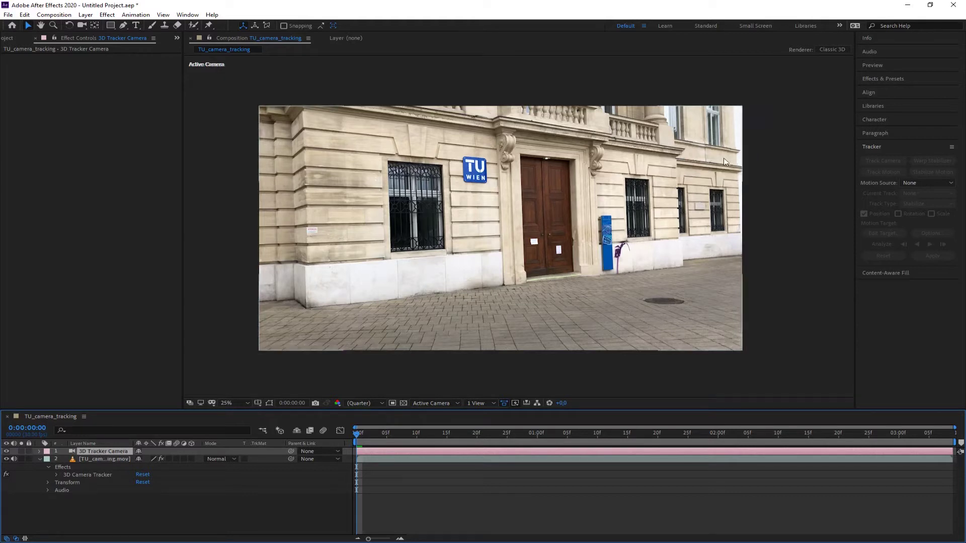
click(93, 458)
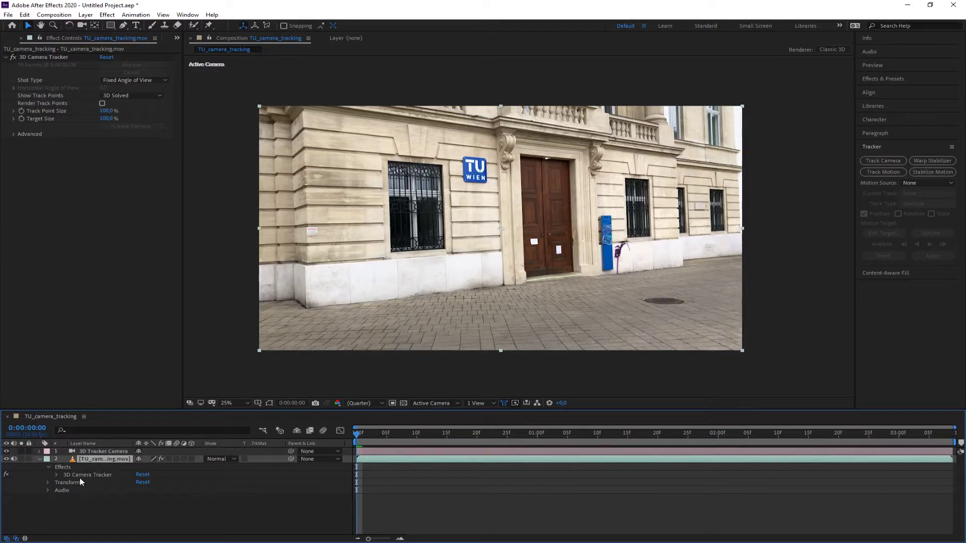
click(80, 475)
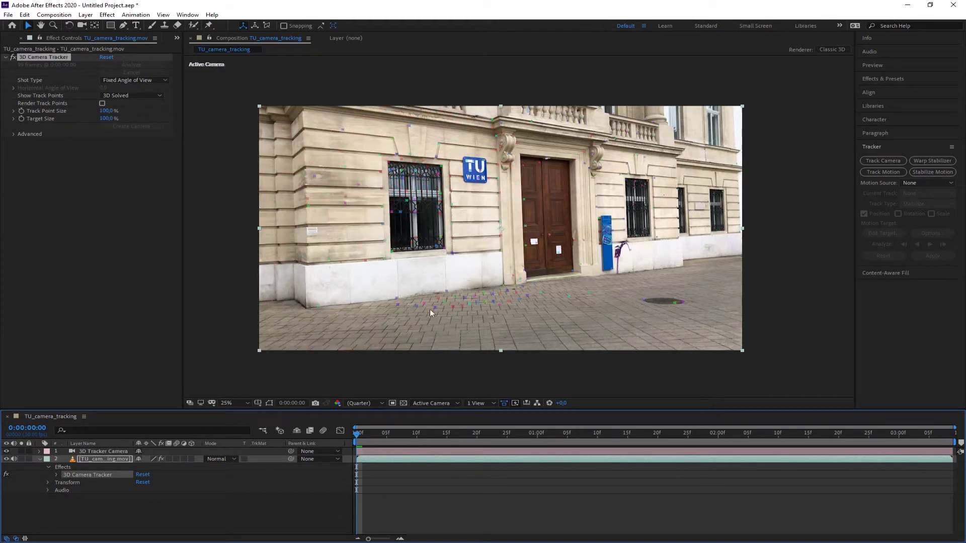
Scrub the tracked footage, save the project, and try target positions around the door.
drag(362, 439, 369, 457)
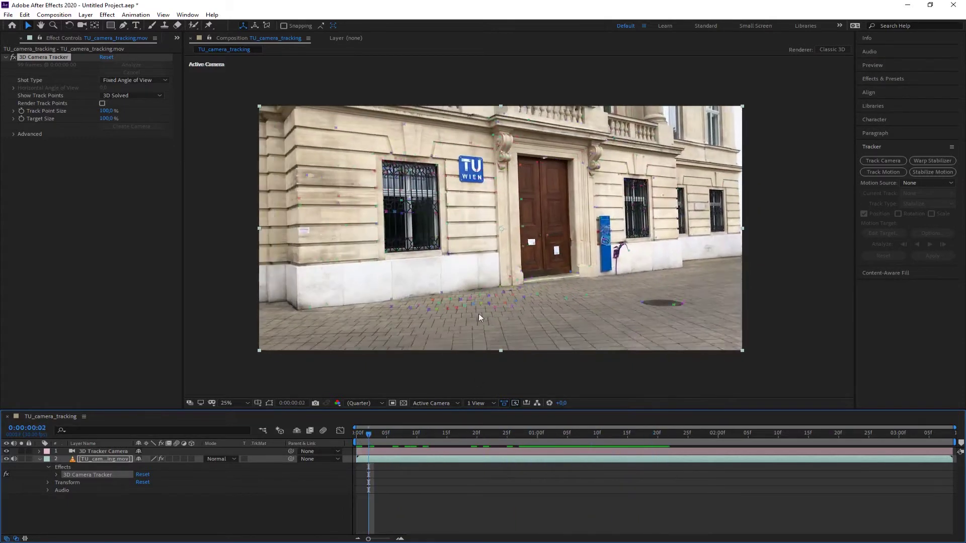
mouse_move(533, 260)
mouse_down()
mouse_move(542, 271)
mouse_move(593, 265)
mouse_up()
key(ctrl+s)
drag(382, 433, 592, 442)
click(443, 242)
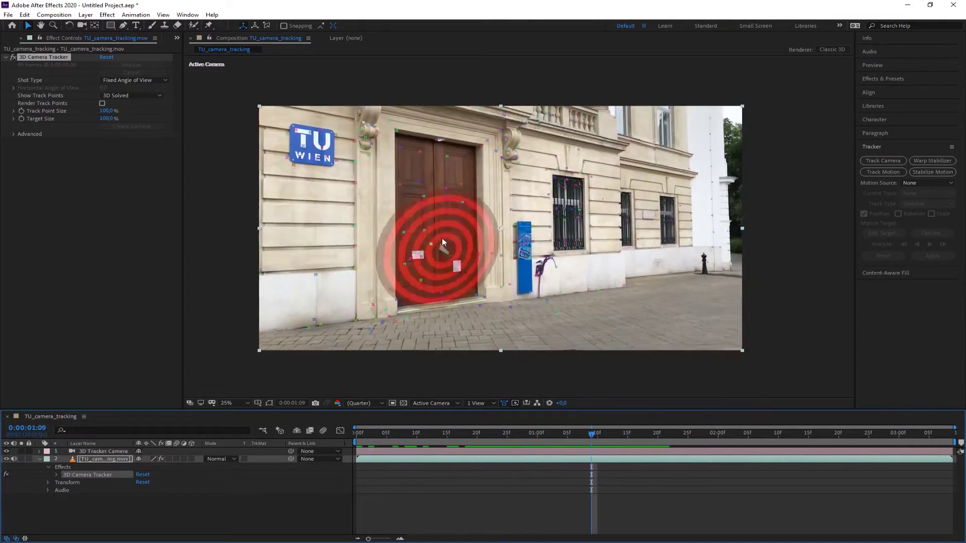
mouse_move(443, 243)
mouse_down()
mouse_move(395, 198)
mouse_move(409, 231)
mouse_move(382, 267)
mouse_up()
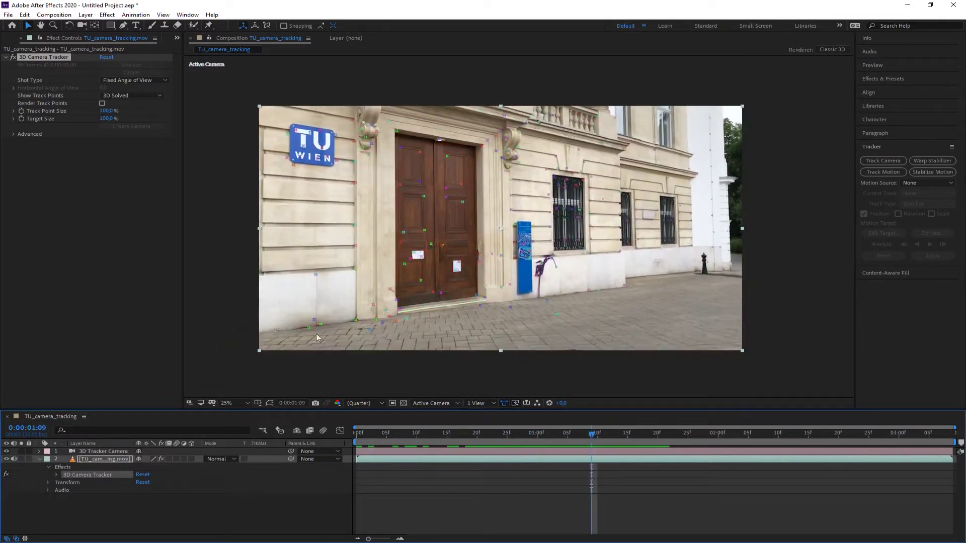
Return to the start and select track points on the wall left of the barred window.
drag(592, 433, 357, 430)
click(373, 172)
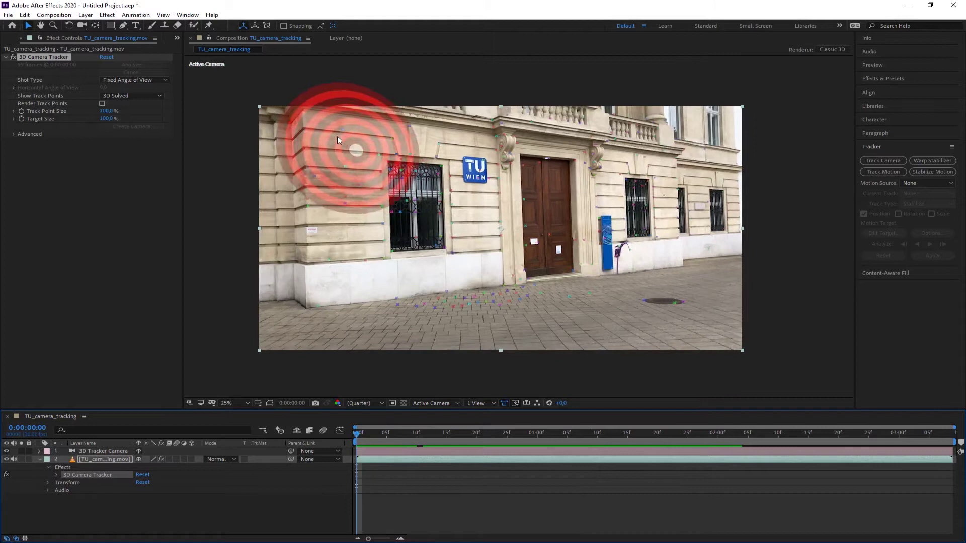
click(383, 131)
click(347, 211)
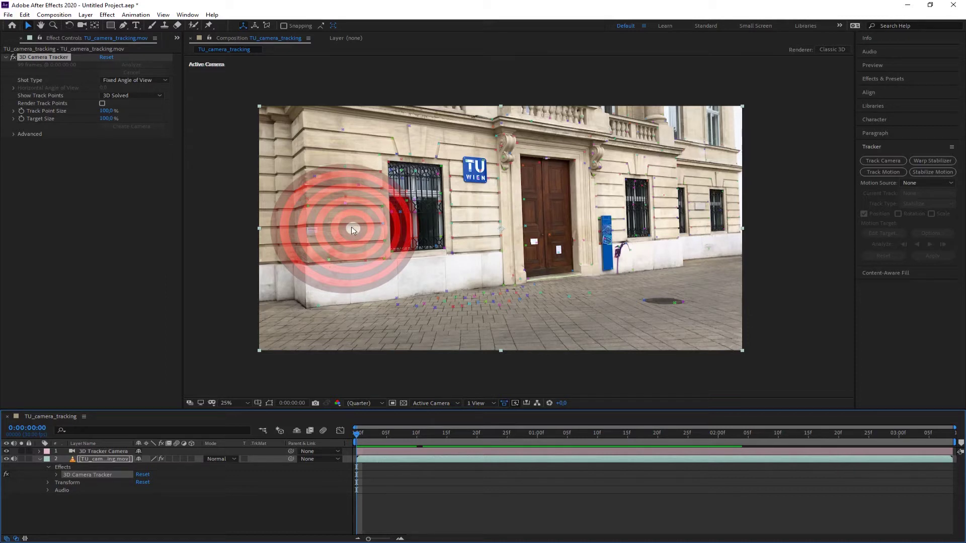
Create a 3D text layer at the chosen wall target and scrub to confirm it follows the track.
right_click(352, 230)
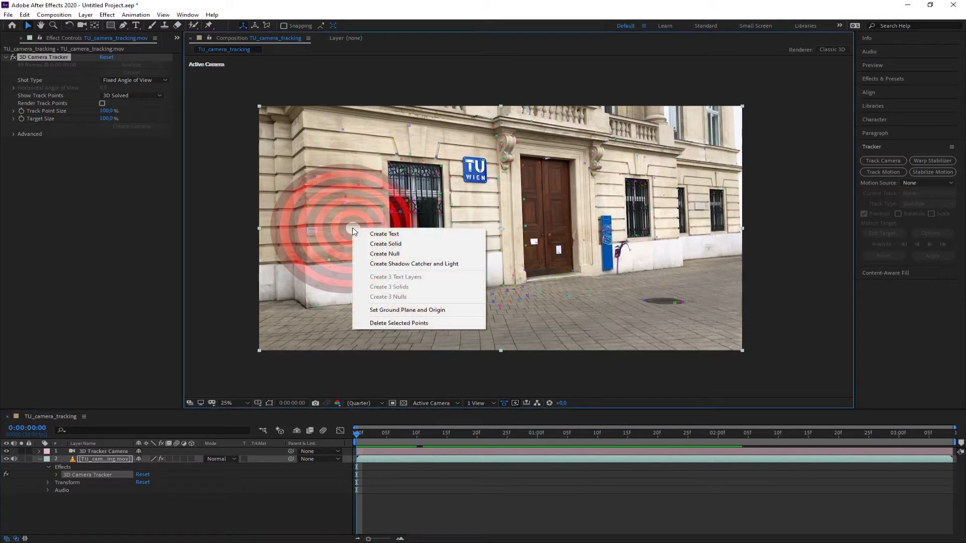
click(393, 237)
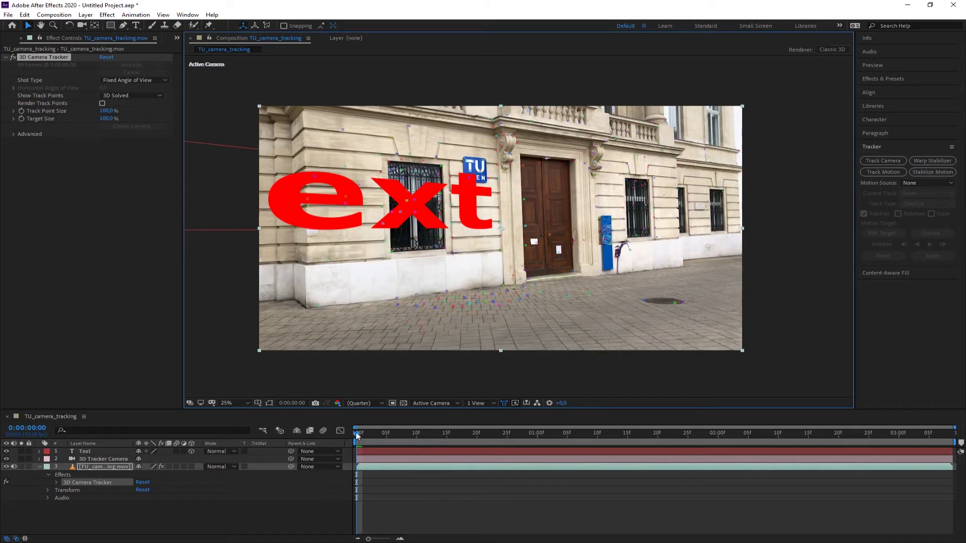
mouse_move(357, 434)
mouse_down()
mouse_move(583, 440)
mouse_move(356, 443)
mouse_up()
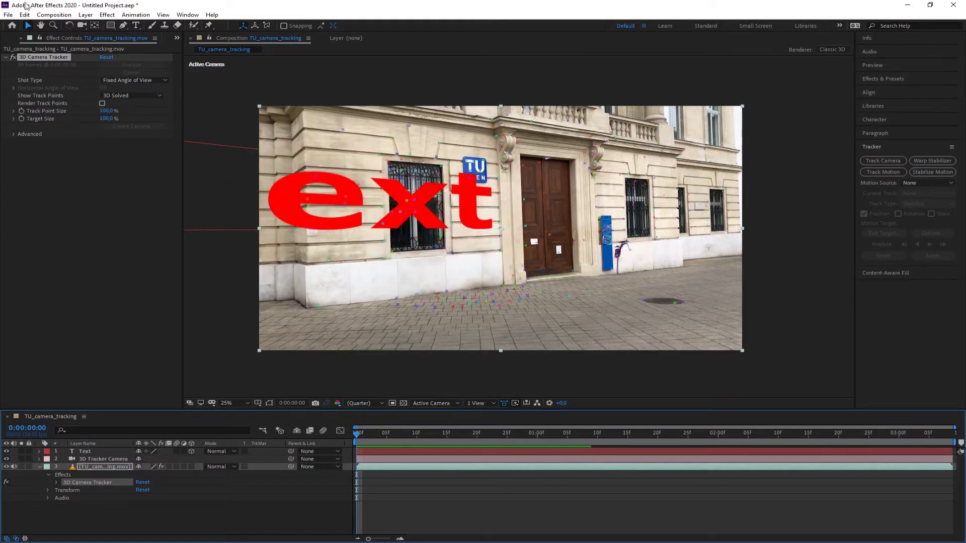
Retype the text as T and enlarge its font size to 46 px.
click(365, 196)
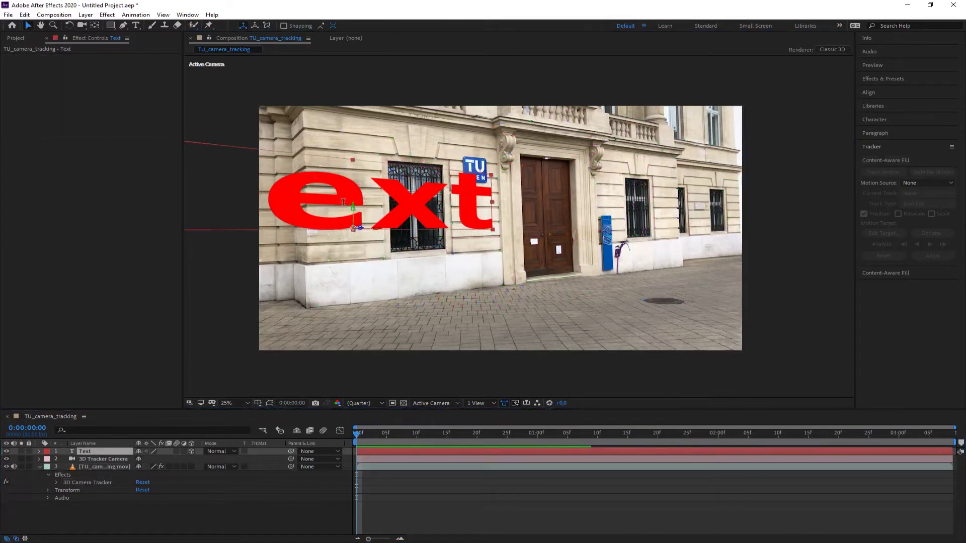
double_click(373, 194)
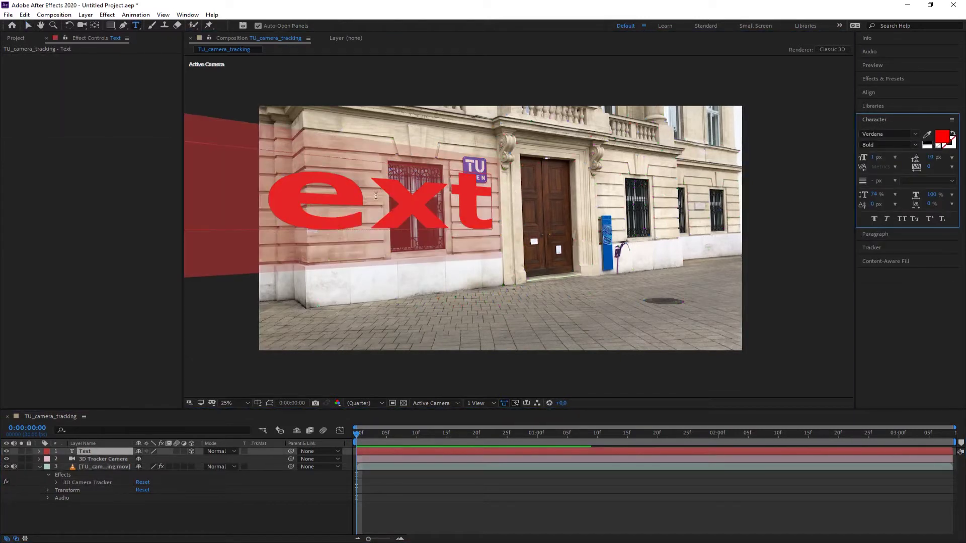
text(T)
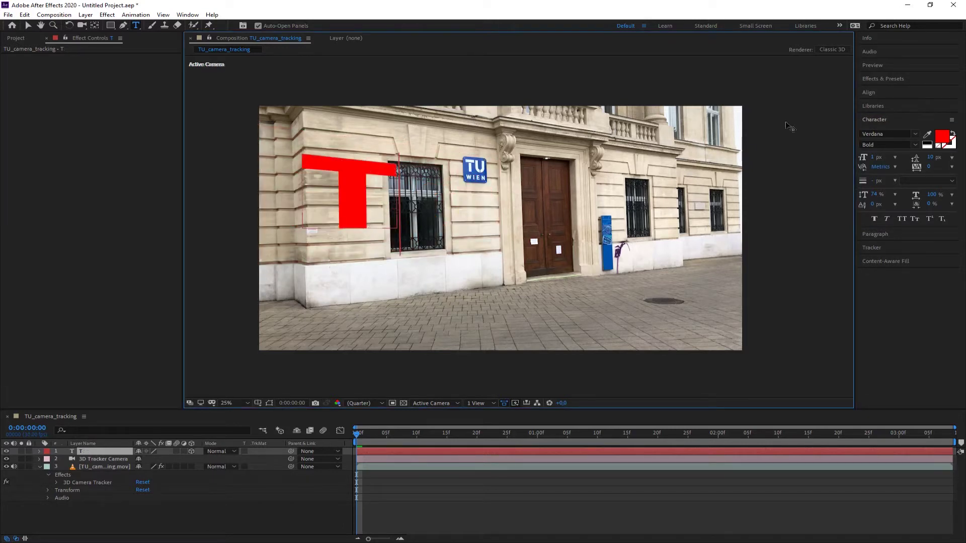
click(875, 157)
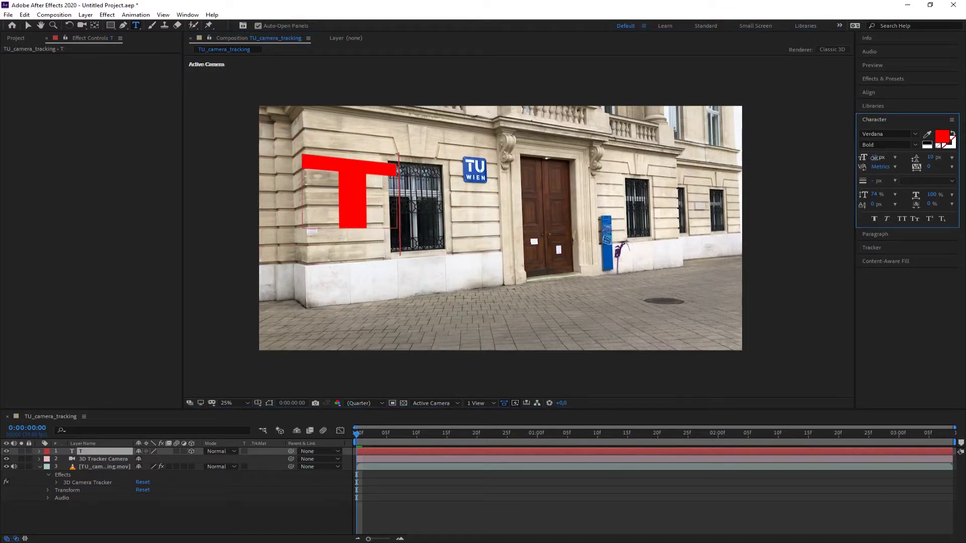
drag(875, 157, 887, 160)
Set the T's font size to 240 and scrub it larger still.
click(360, 186)
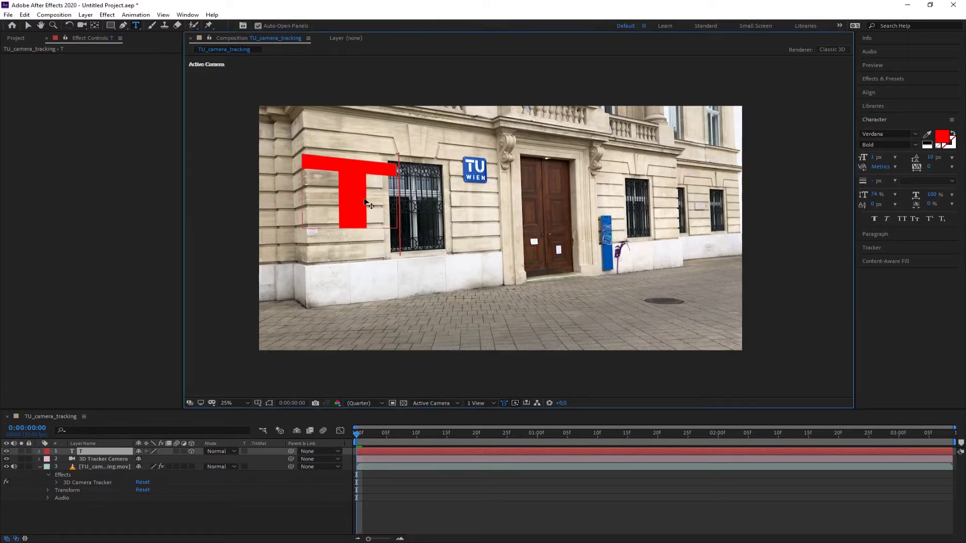
click(88, 451)
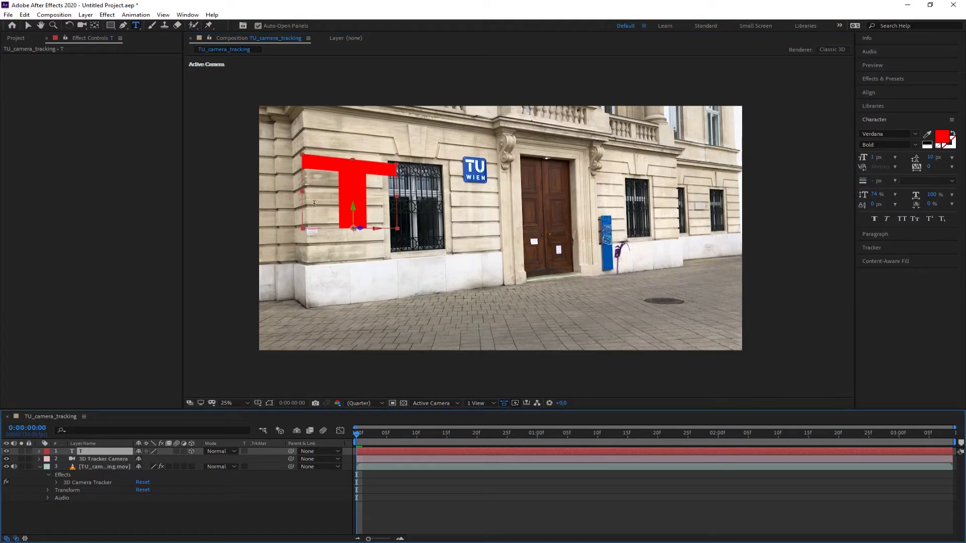
double_click(314, 203)
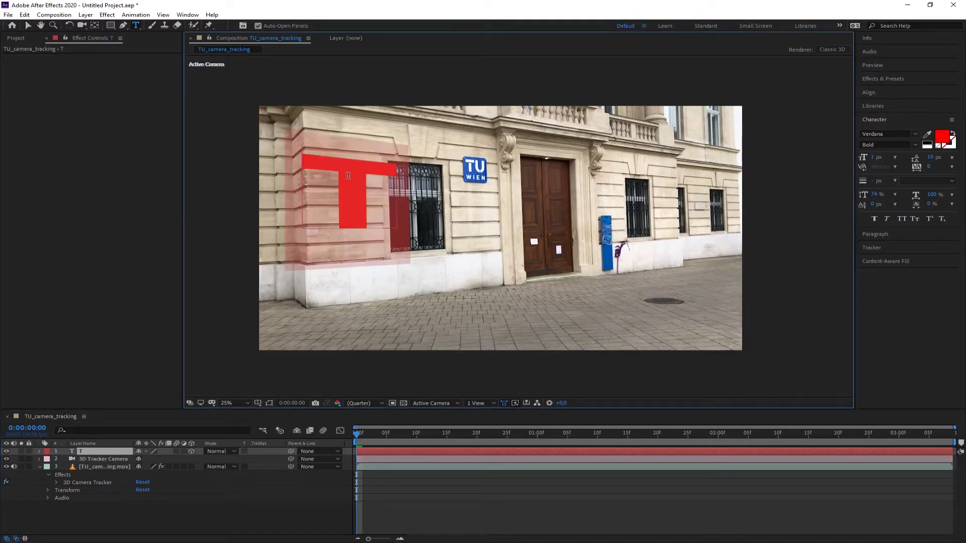
click(875, 157)
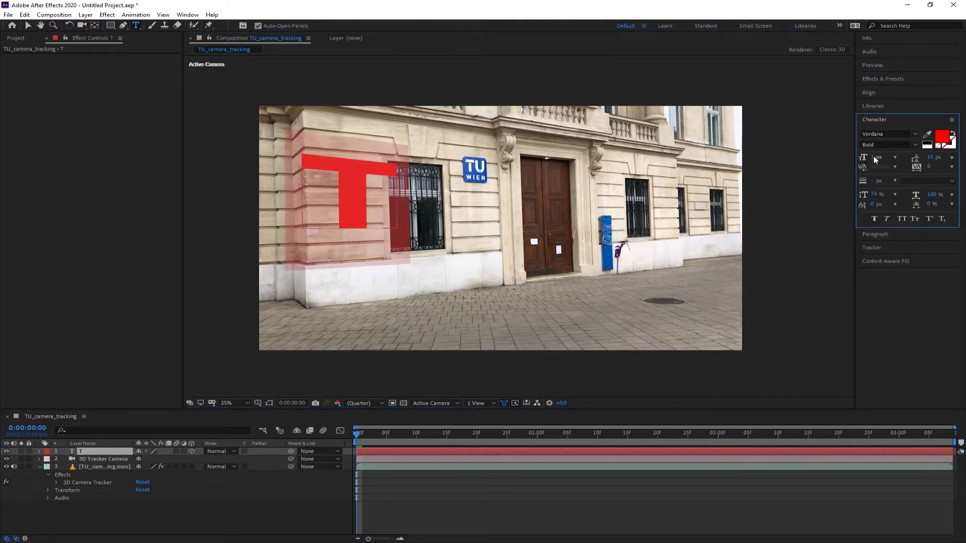
text(240)
mouse_move(876, 157)
mouse_down()
mouse_move(906, 157)
mouse_move(855, 157)
mouse_move(901, 157)
mouse_move(875, 157)
mouse_up()
drag(875, 159, 889, 159)
Delete the oversized T layer, set type size to 100 px, and show the tracker's track points.
click(81, 451)
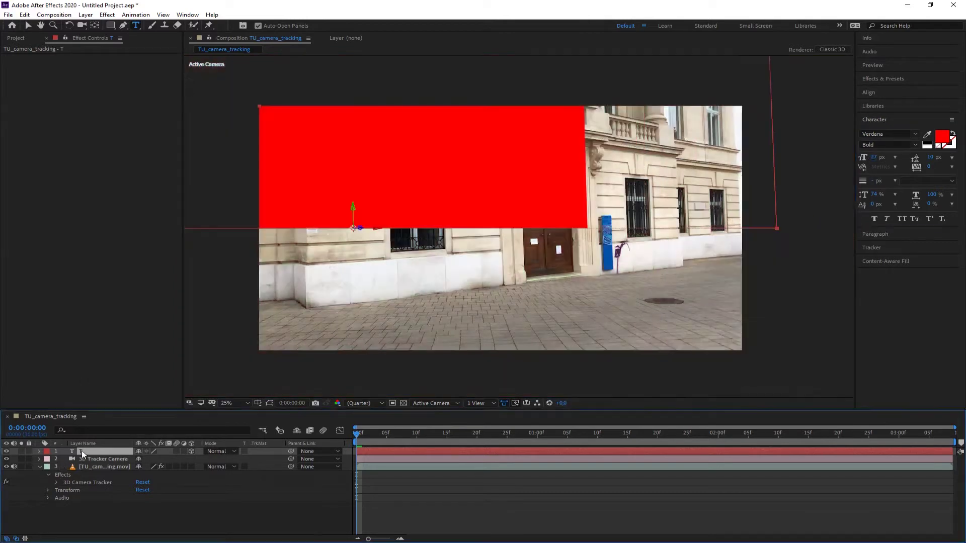
key(Delete)
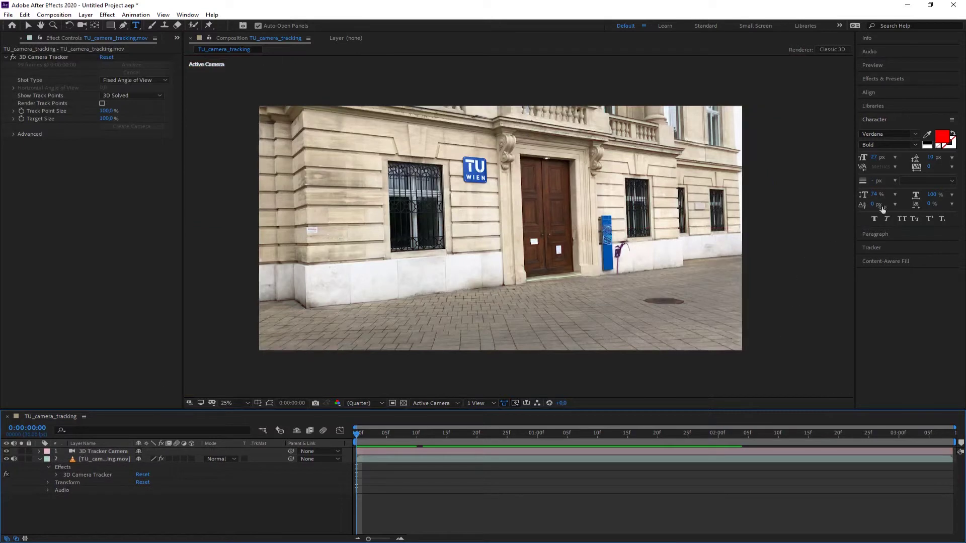
mouse_move(878, 159)
mouse_down()
mouse_move(906, 159)
mouse_move(880, 159)
mouse_up()
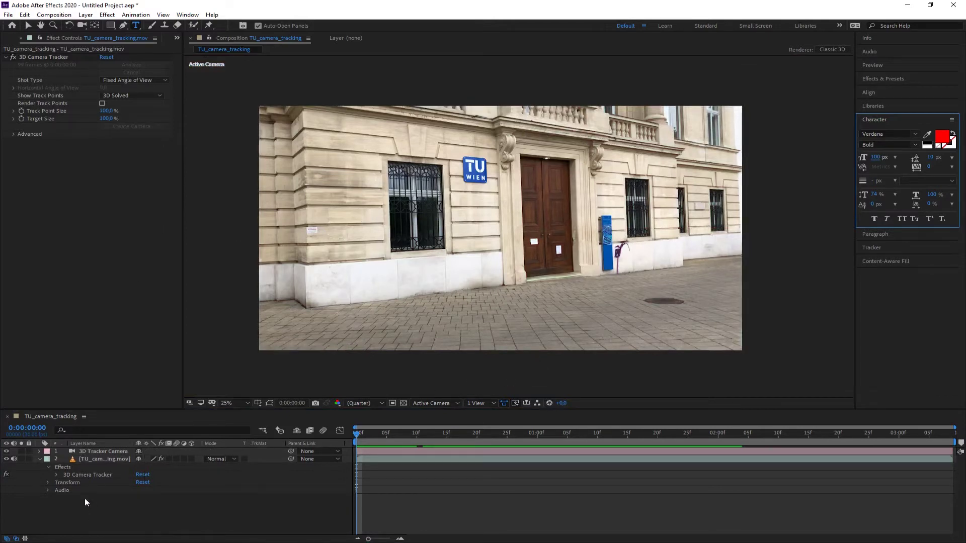
click(86, 475)
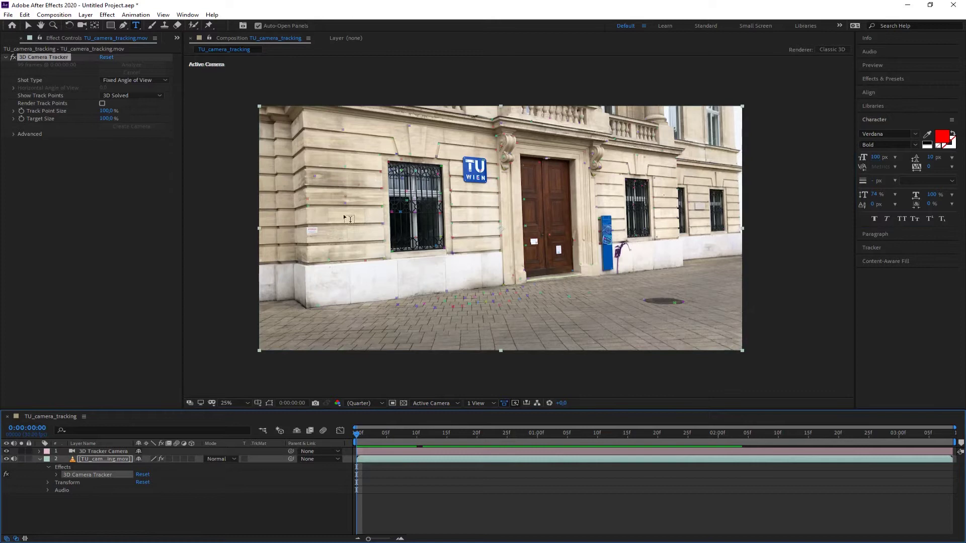
click(28, 25)
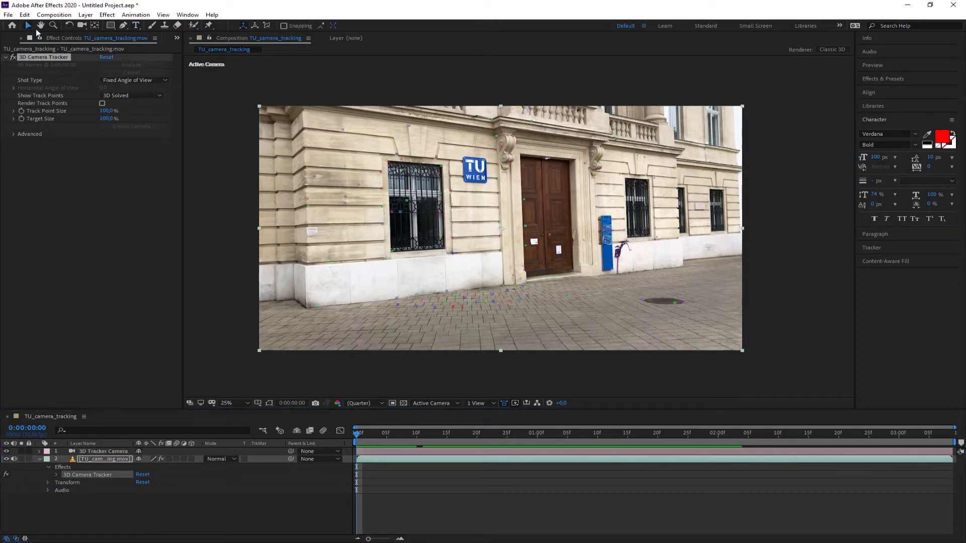
Create a text layer at the wall track point and retype it as T.
right_click(354, 229)
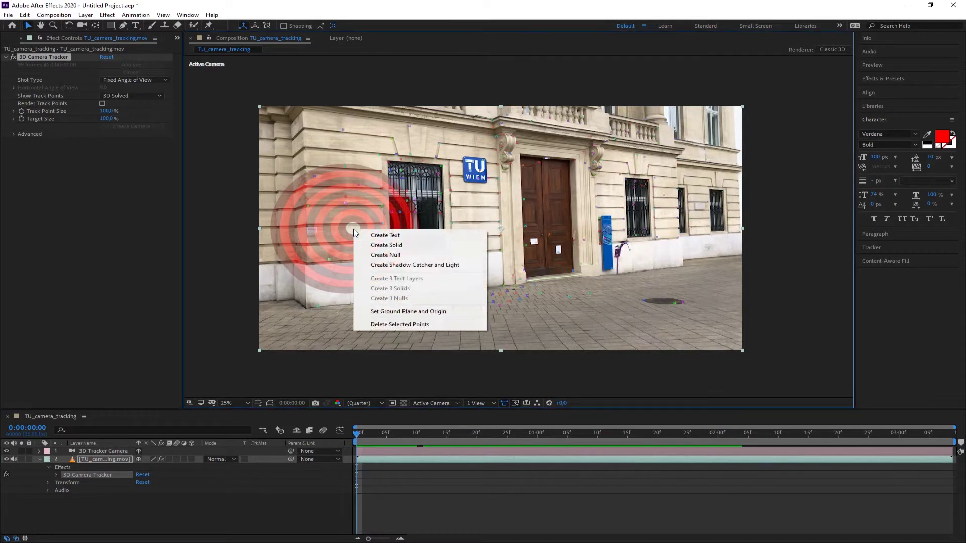
click(378, 234)
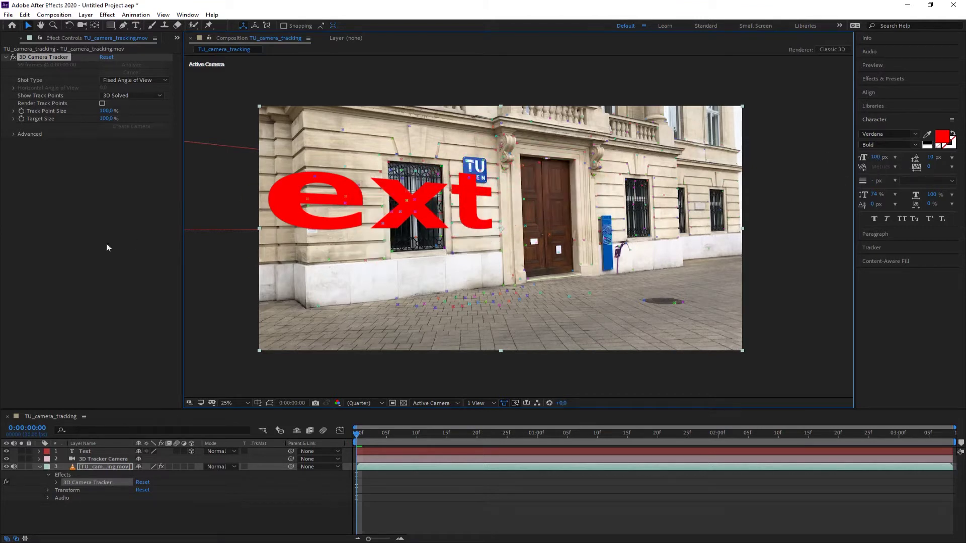
click(85, 451)
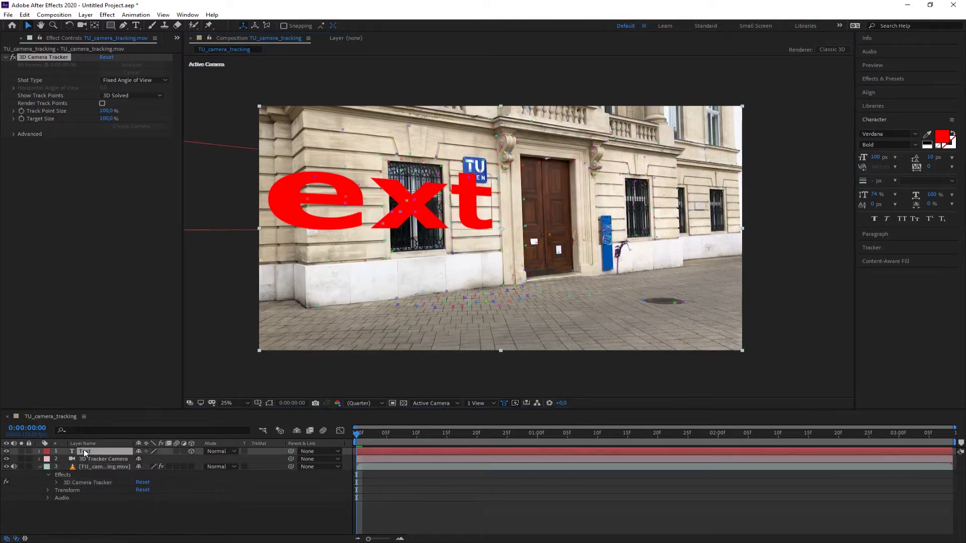
click(334, 206)
key(ctrl+t)
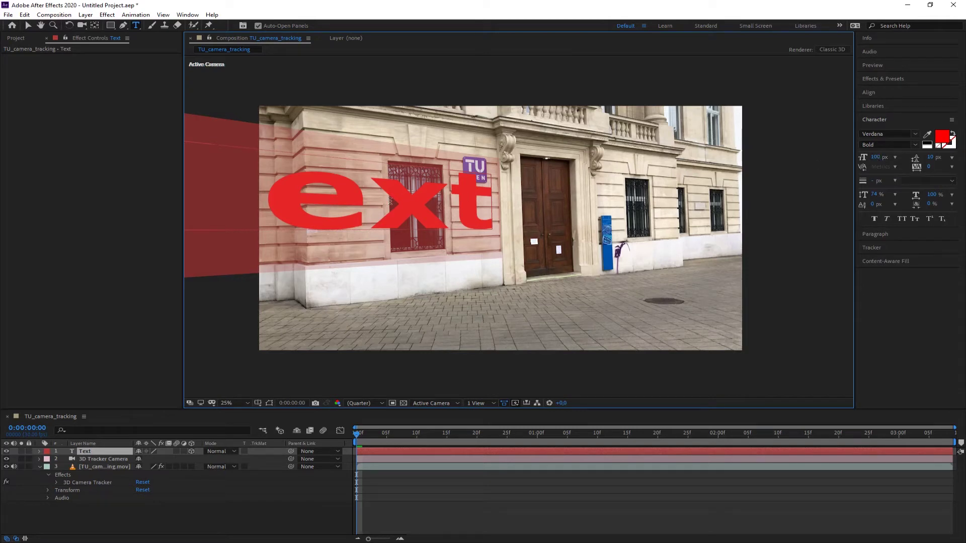
text(T)
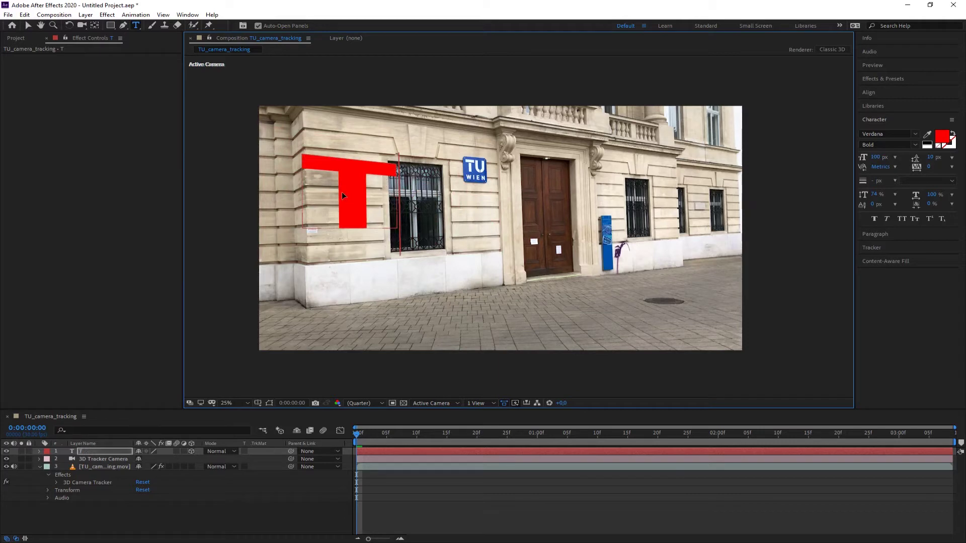
click(30, 25)
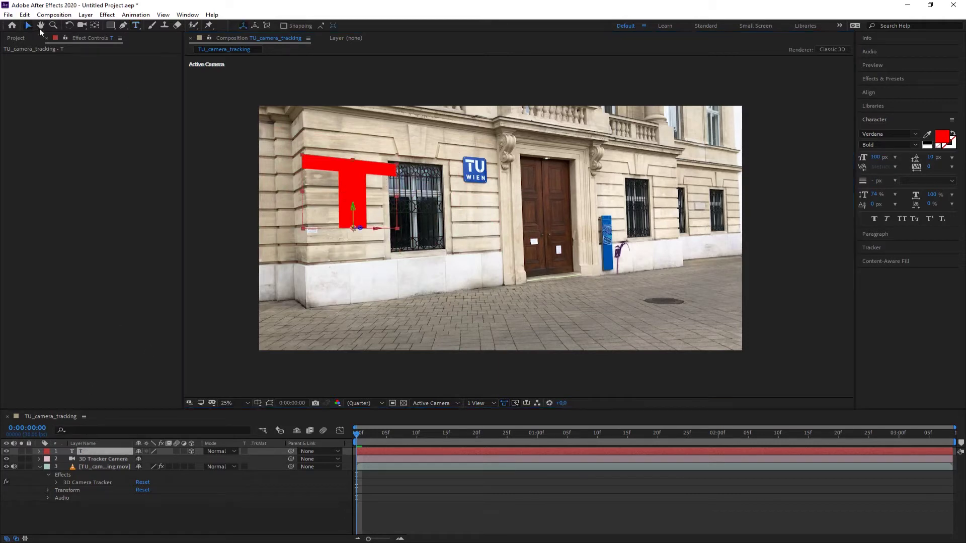
Shrink the T to 78 px and frame the view on the T and window.
double_click(323, 168)
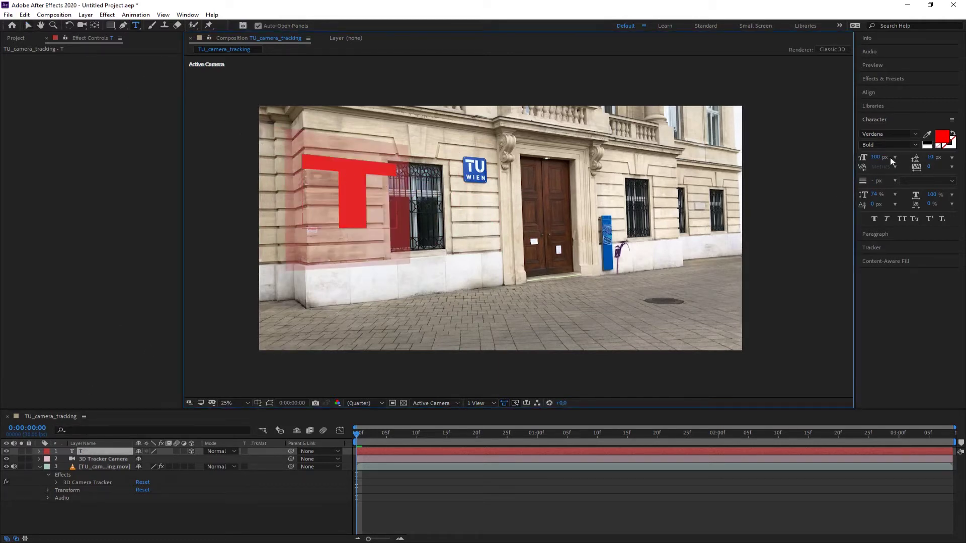
drag(882, 160, 875, 158)
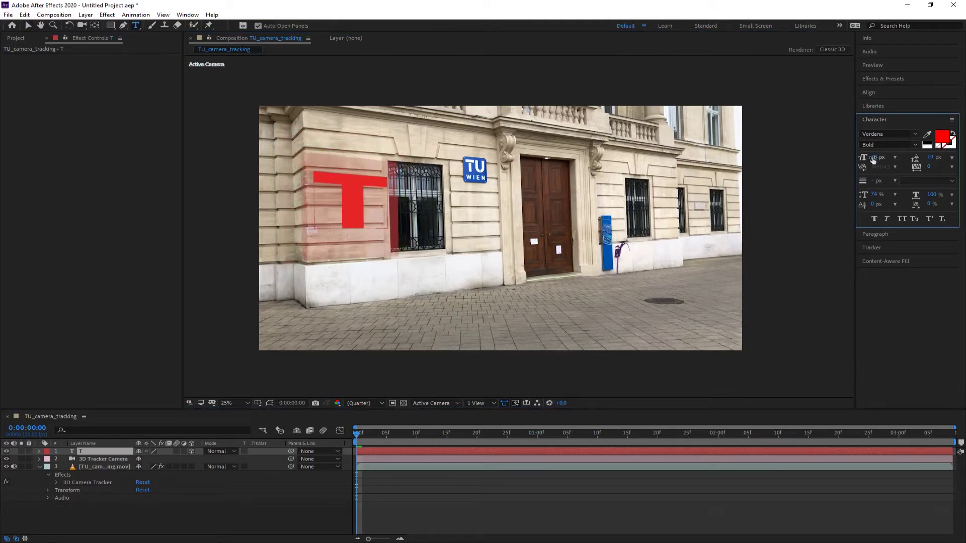
scroll(437, 201, up, 2)
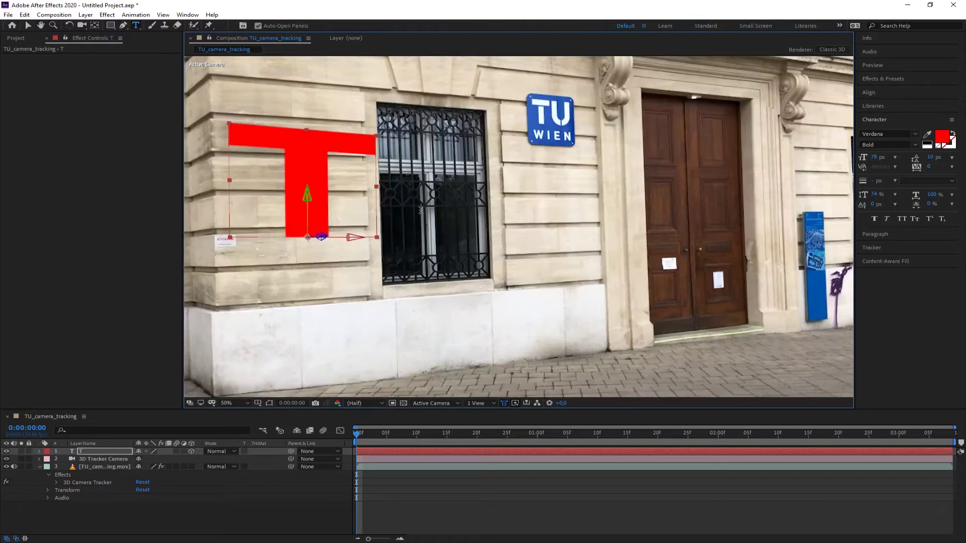
drag(383, 205, 485, 213)
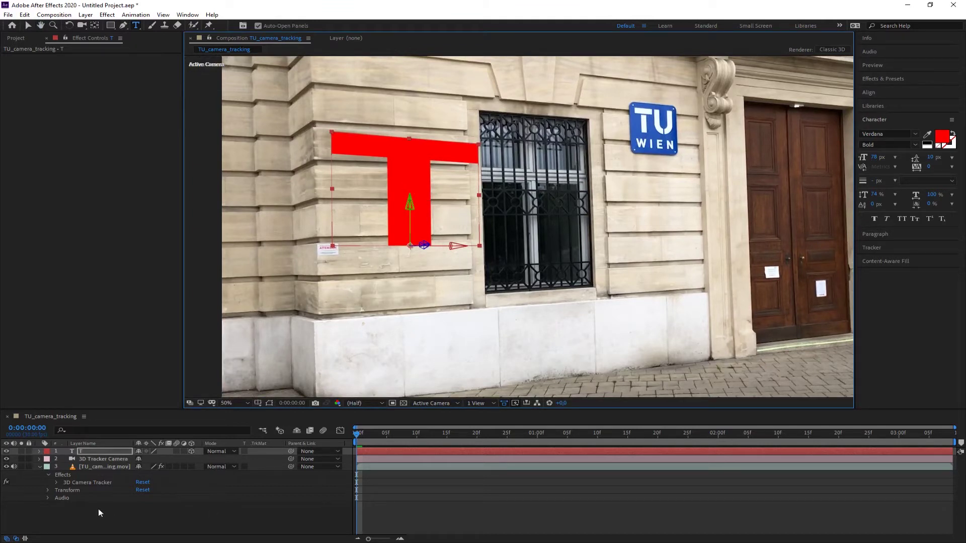
Raise the T on the wall by scrubbing its Y position.
click(82, 453)
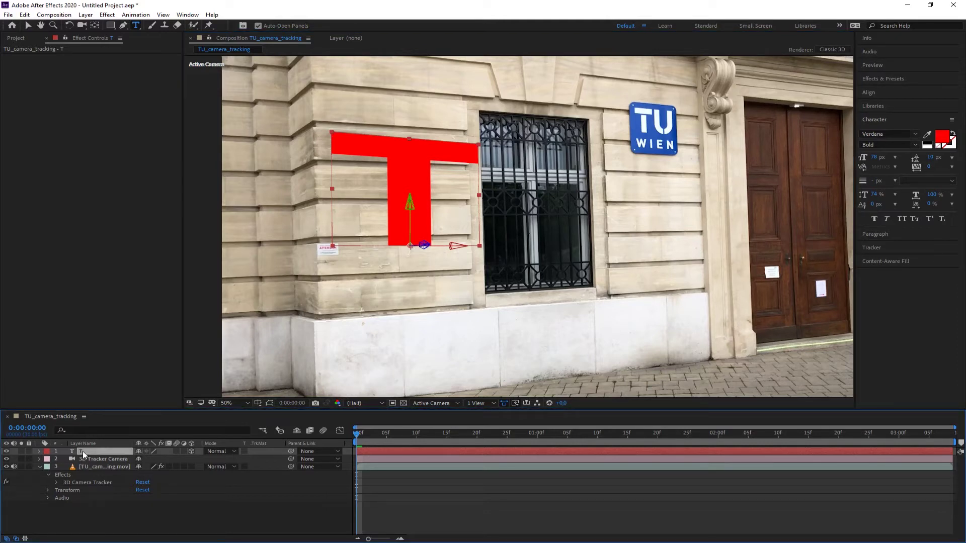
key(p)
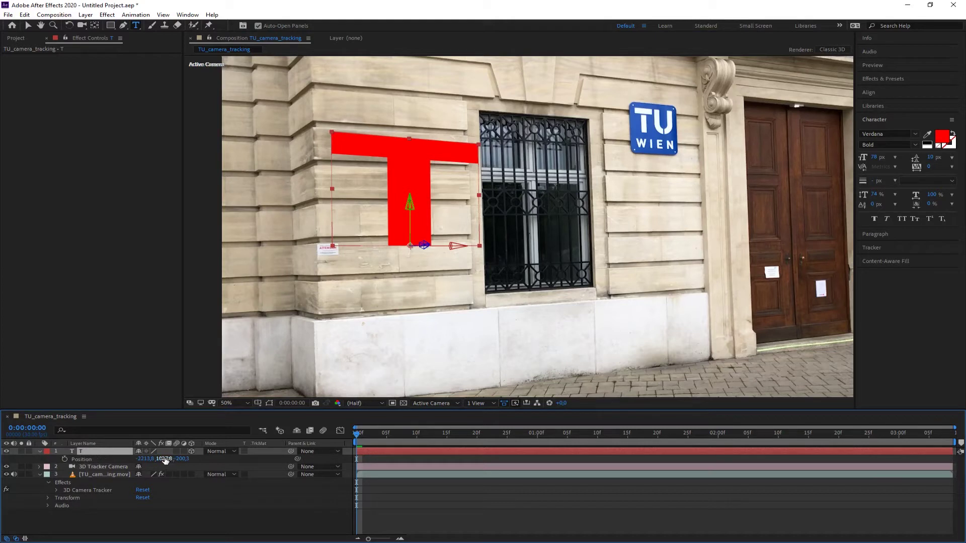
drag(166, 461, 106, 457)
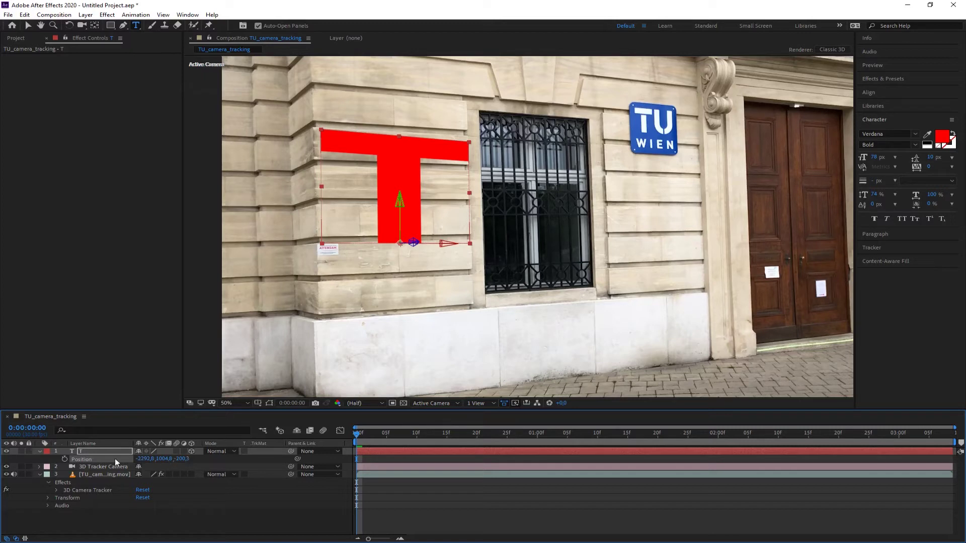
Nudge the T's Y orientation and set its Z Rotation to -2.8°.
click(100, 451)
key(r)
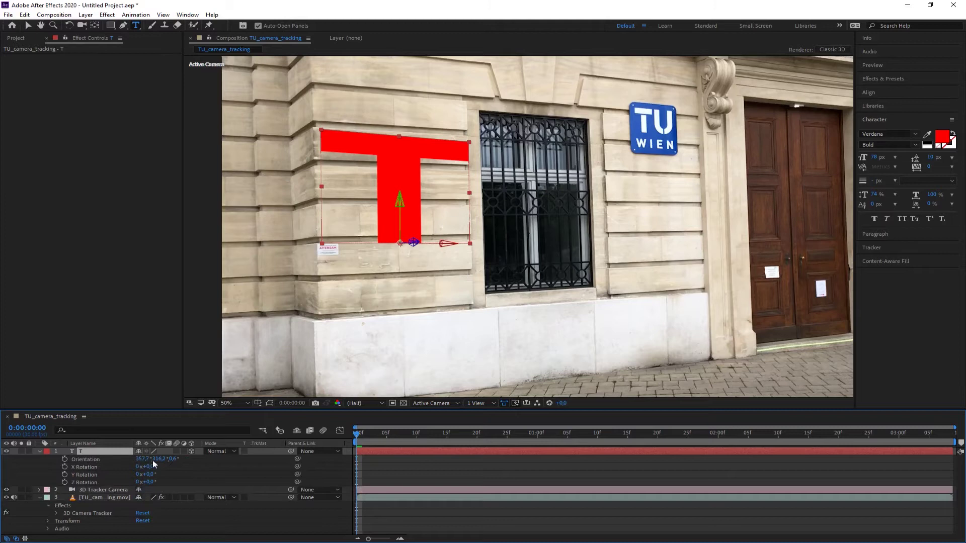
drag(156, 460, 159, 461)
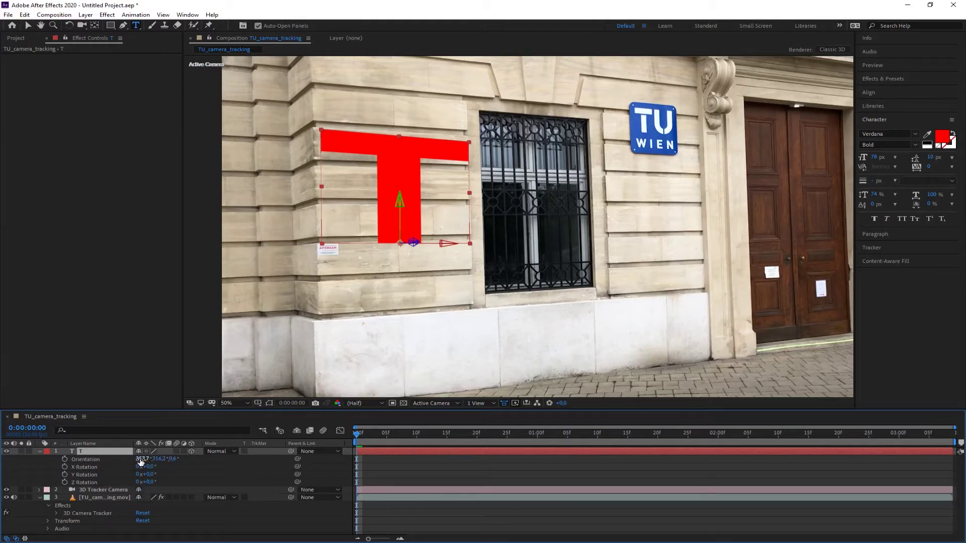
click(173, 460)
key(Return)
mouse_move(152, 482)
mouse_down()
mouse_move(160, 482)
mouse_move(150, 482)
mouse_up()
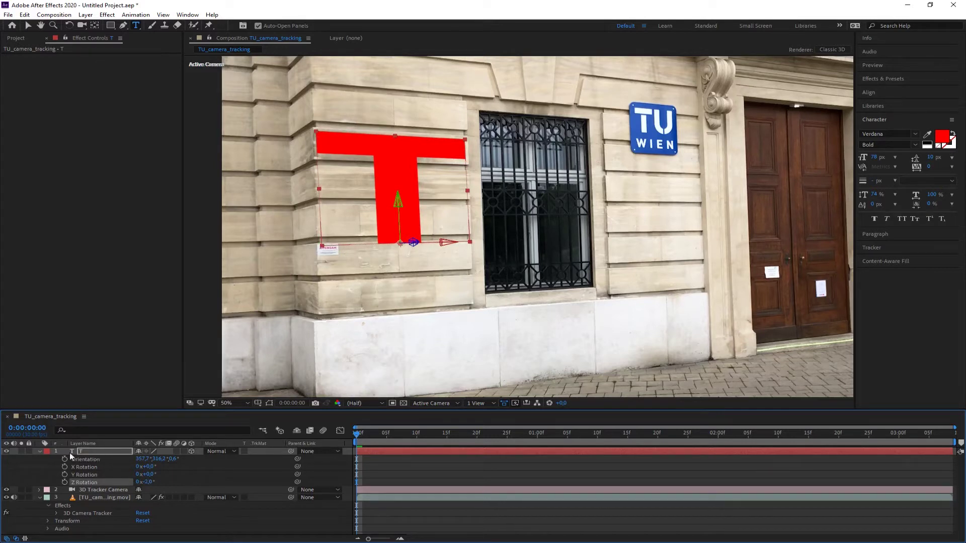
Switch the red T layer to Multiply blending and scrub the first frames to check it.
click(40, 451)
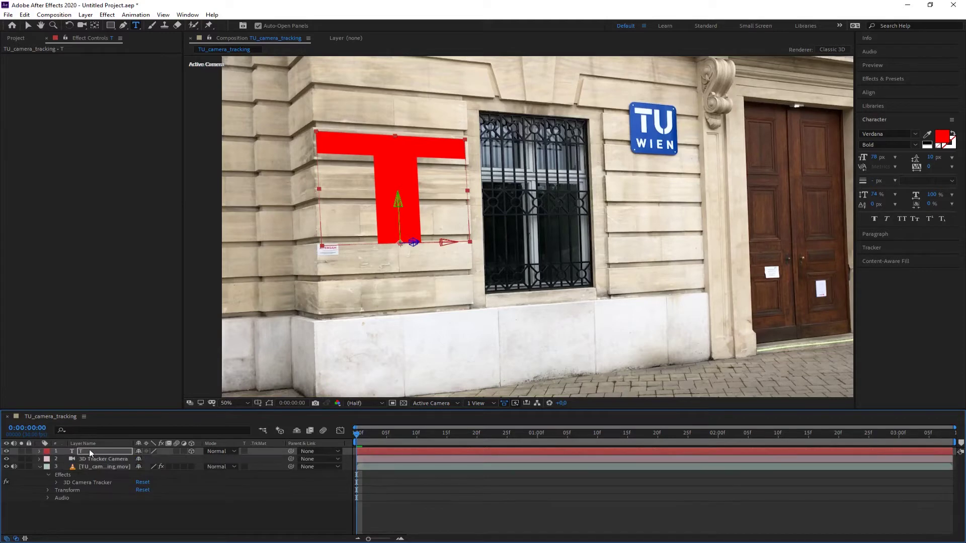
right_click(89, 450)
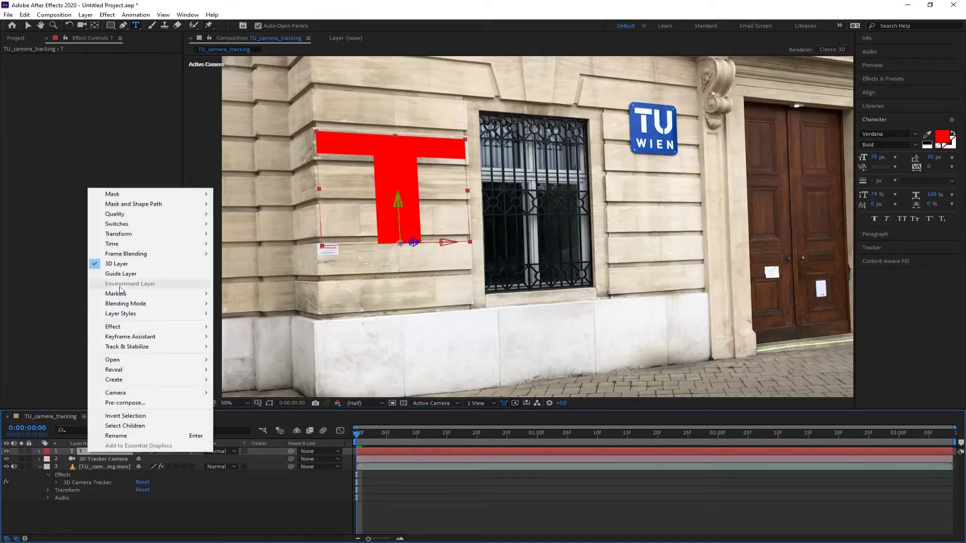
mouse_move(125, 306)
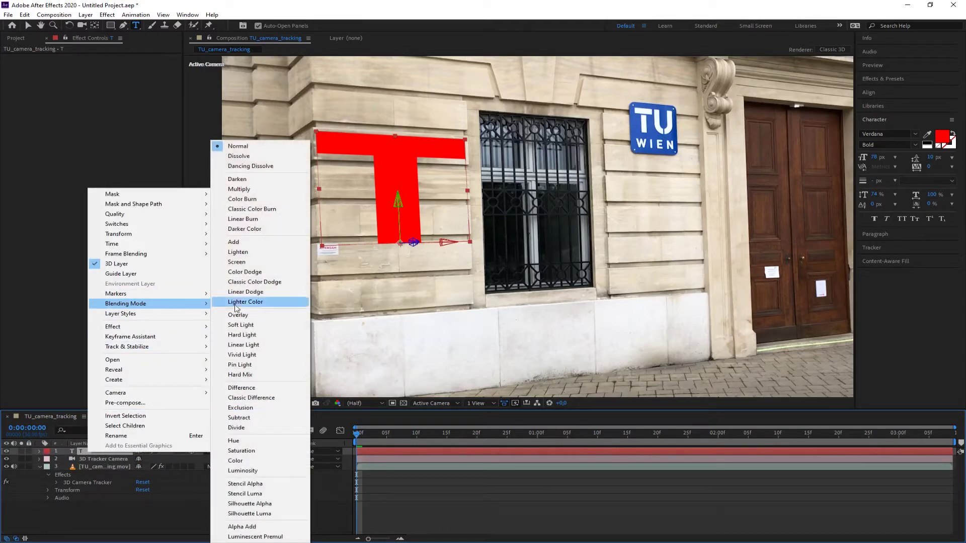
click(247, 190)
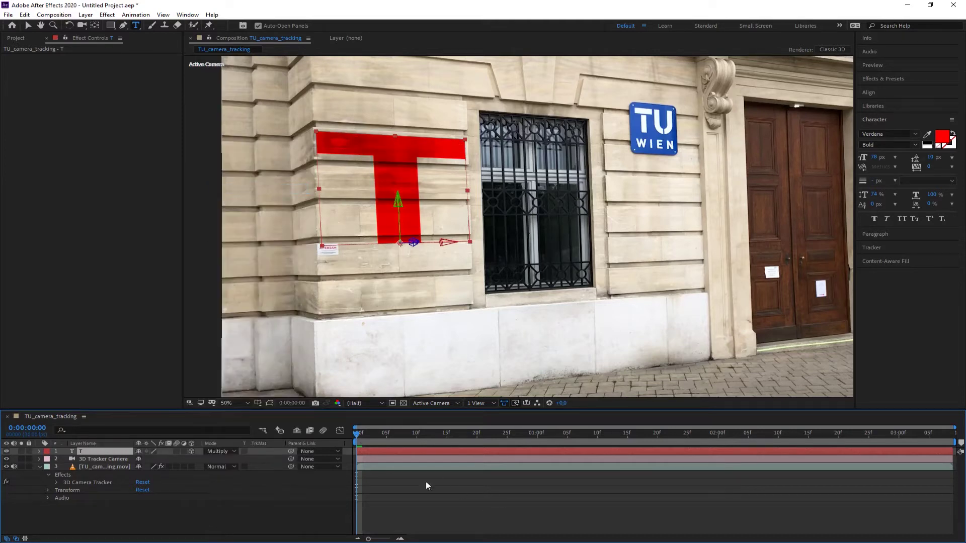
drag(358, 433, 391, 440)
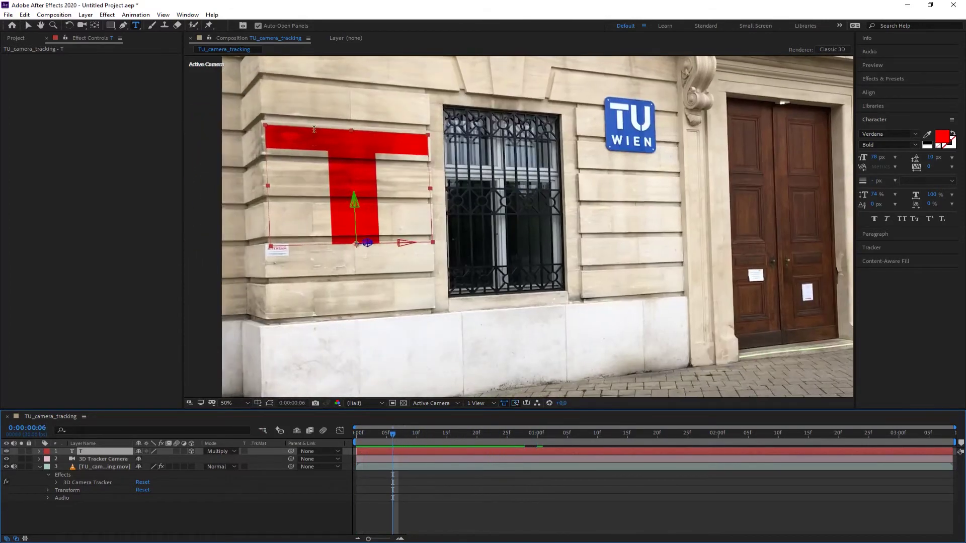
key(comma)
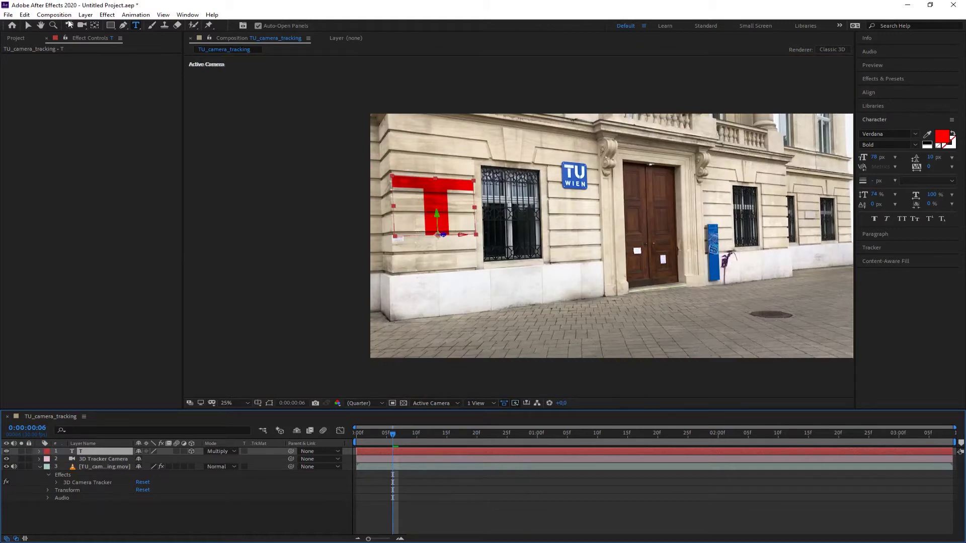
Create Track Solid 1 from a 3D Camera Tracker target on the pavement below the T.
click(28, 27)
click(296, 302)
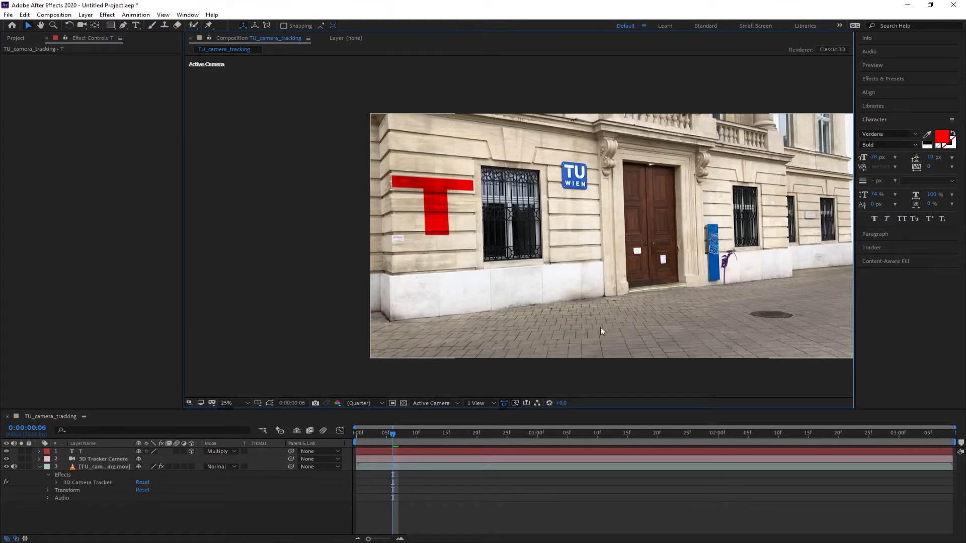
click(92, 467)
click(78, 483)
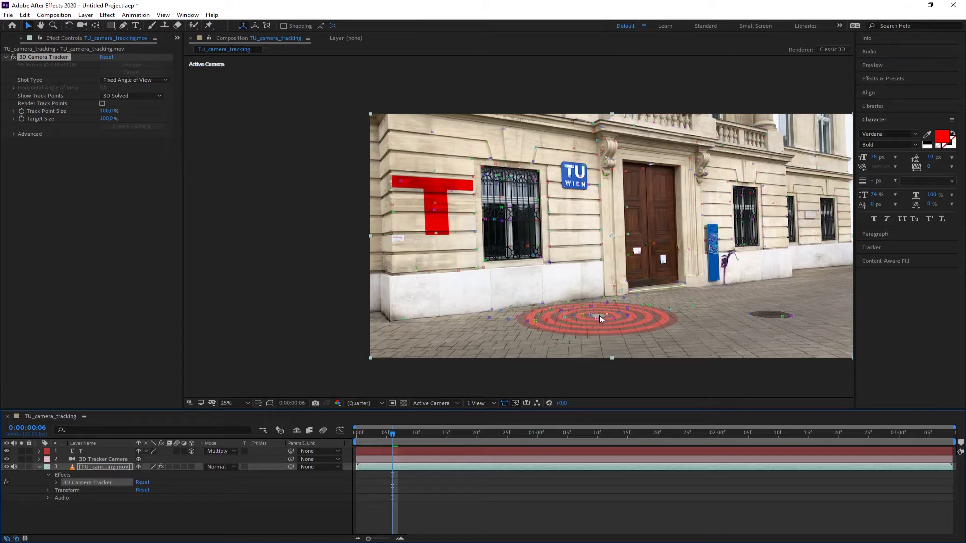
right_click(600, 318)
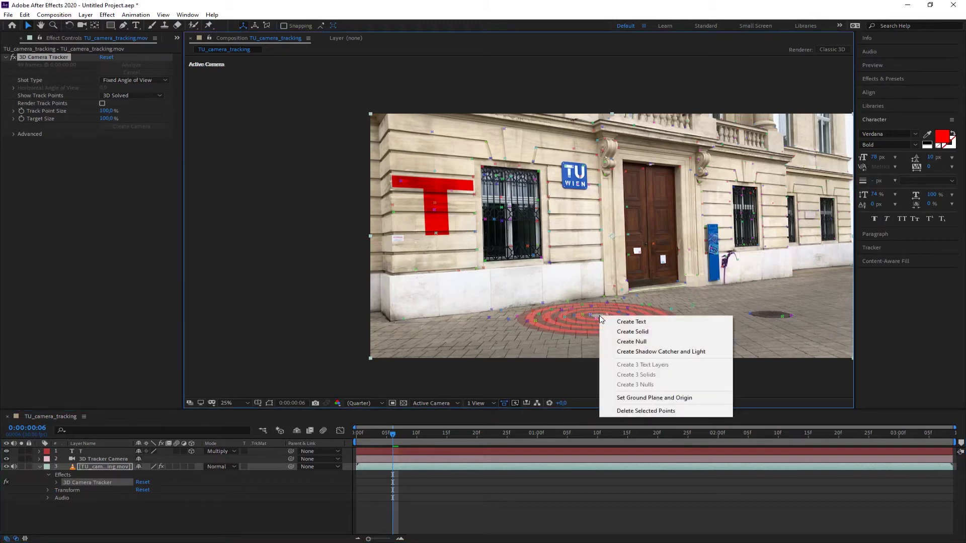
click(630, 331)
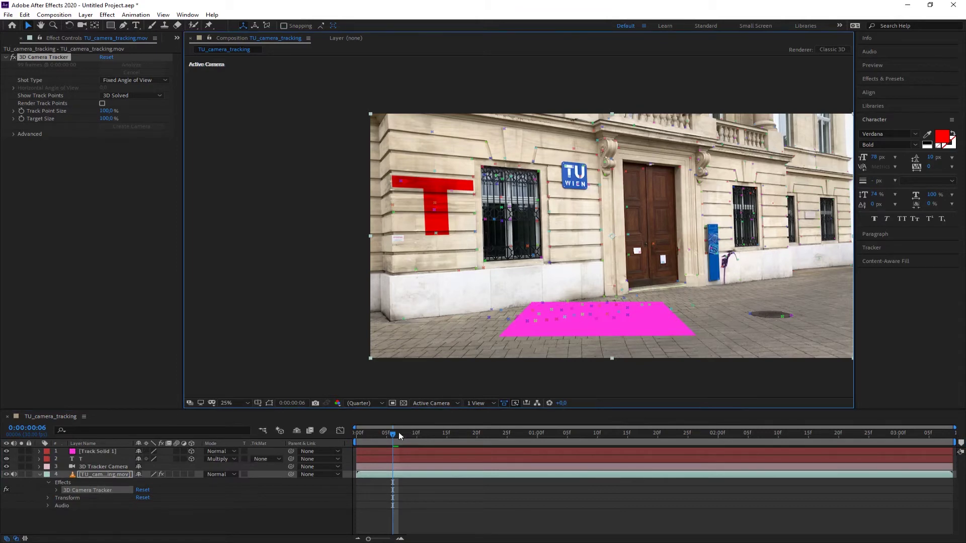
Rotate Track Solid 1 to -36° Z Rotation on the pavement.
drag(396, 436, 441, 439)
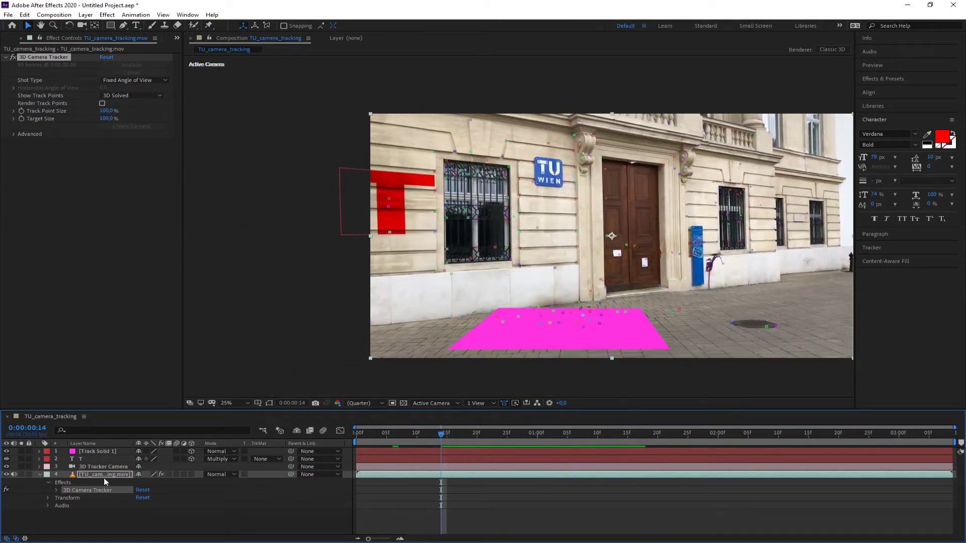
click(88, 451)
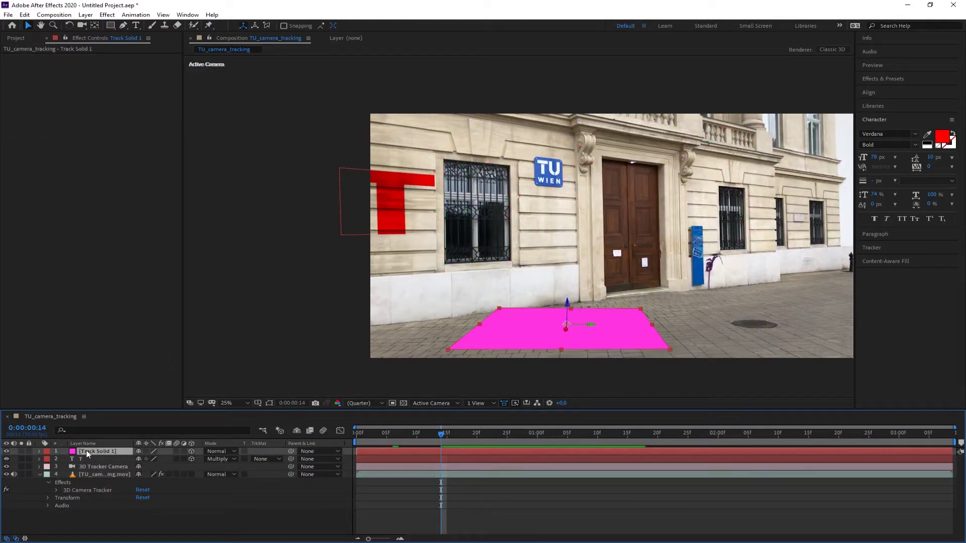
key(r)
drag(139, 482, 131, 482)
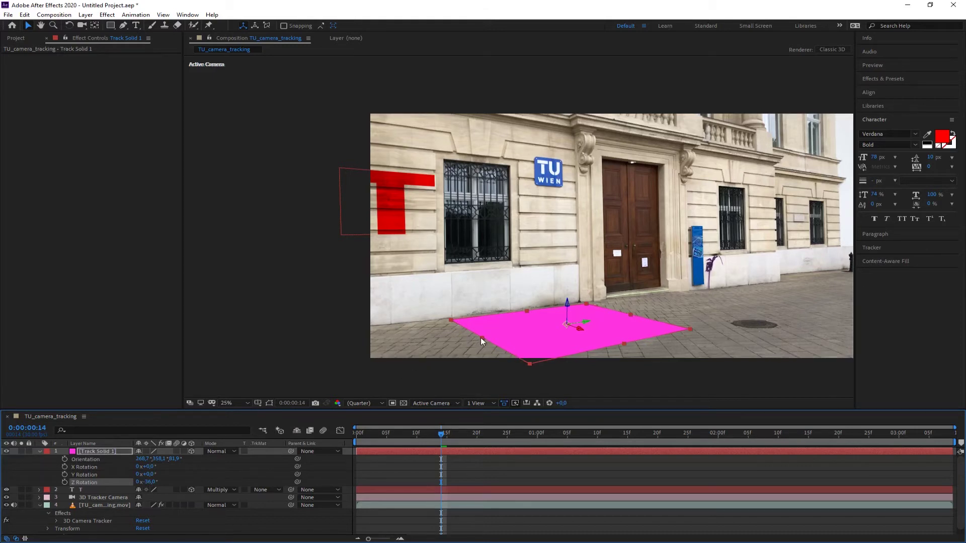
Resize the ground solid's edges to fit the pavement and check its tracking.
drag(481, 337, 462, 342)
drag(525, 311, 532, 316)
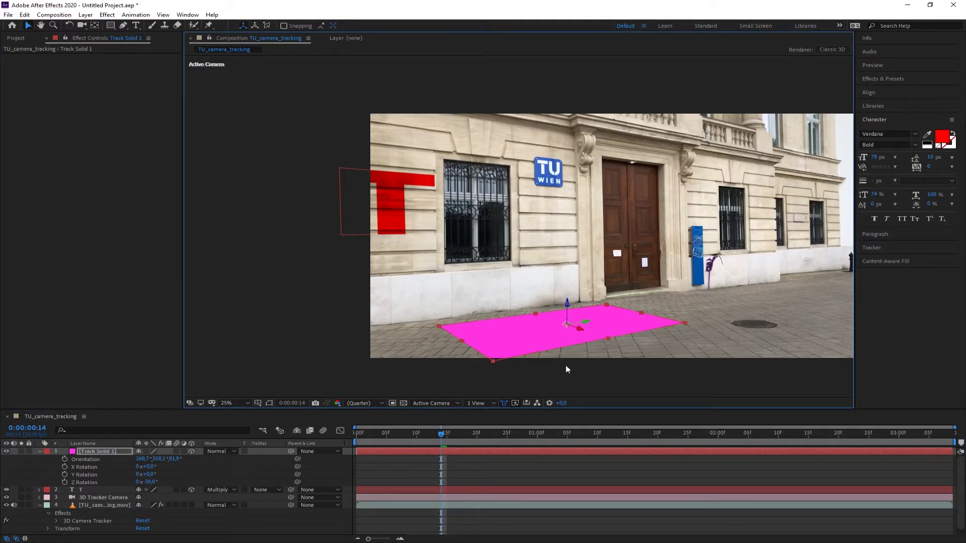
drag(641, 313, 630, 315)
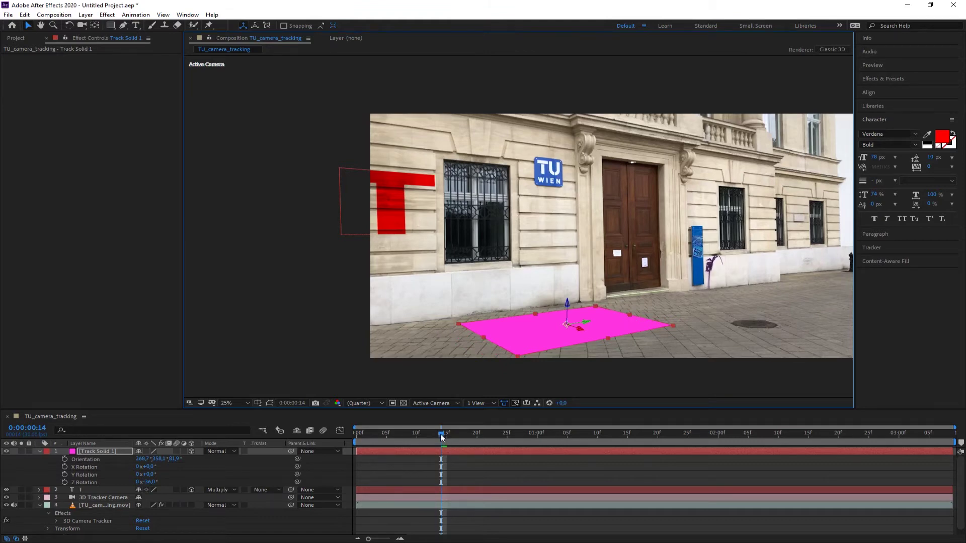
mouse_move(441, 435)
mouse_down()
mouse_move(416, 434)
mouse_move(446, 433)
mouse_up()
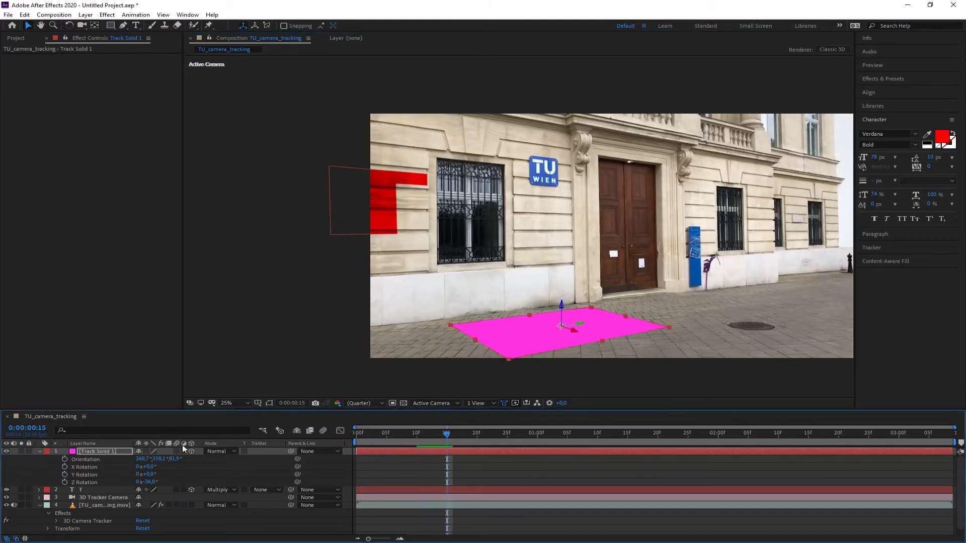
Try Screen, then settle on Multiply blending for Track Solid 1 and deselect to judge it.
right_click(88, 455)
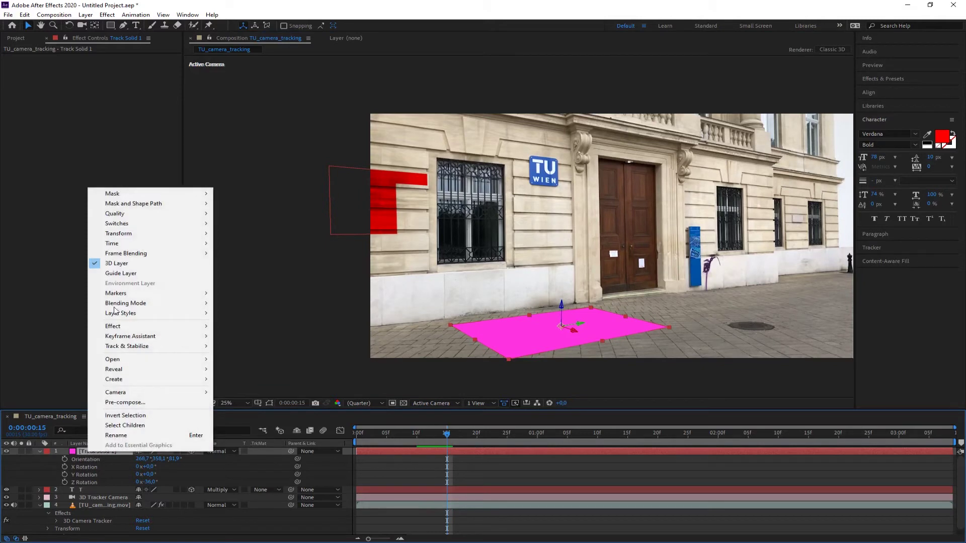
mouse_move(121, 303)
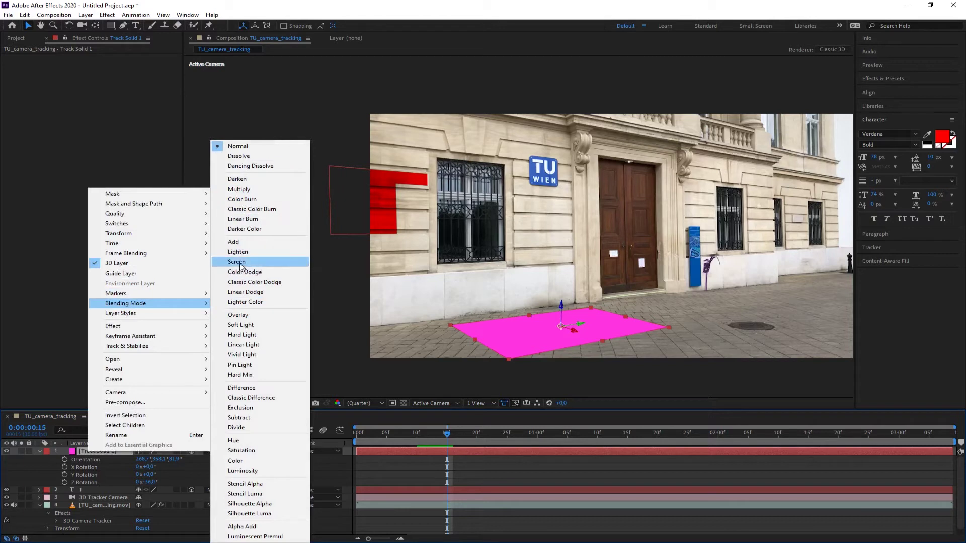
click(241, 264)
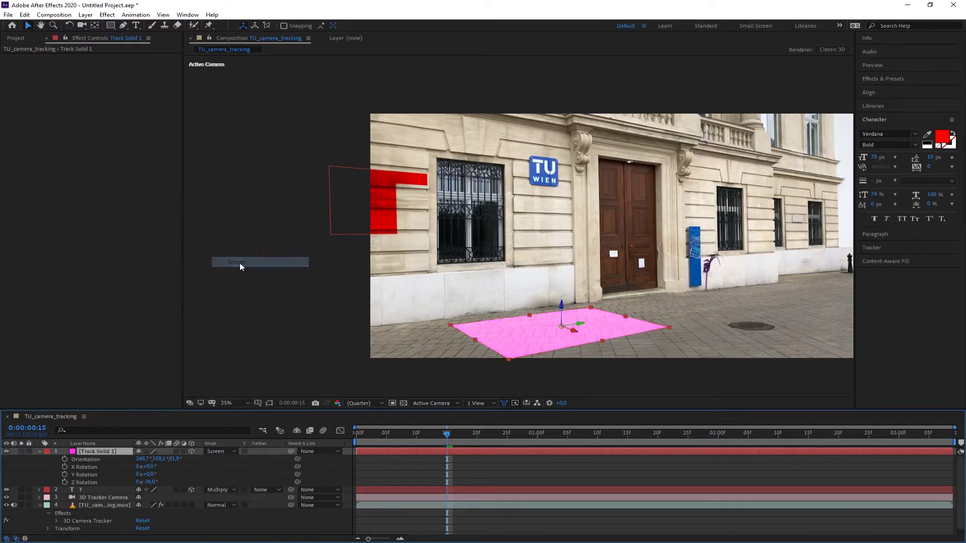
right_click(89, 454)
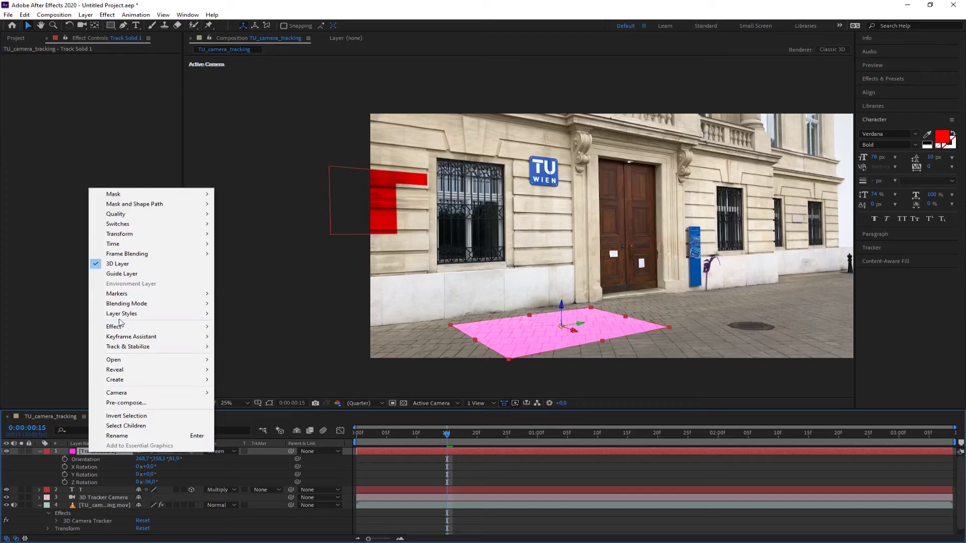
mouse_move(127, 305)
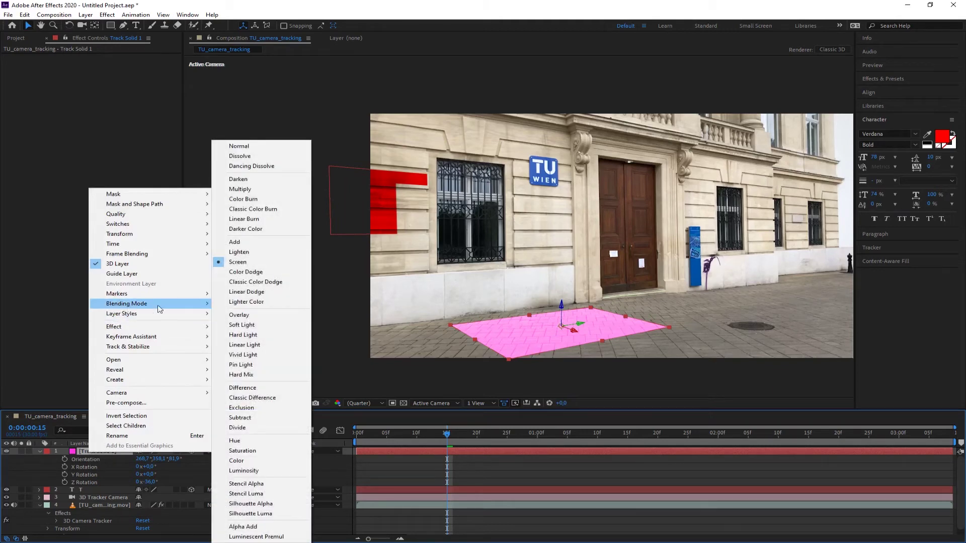
click(251, 190)
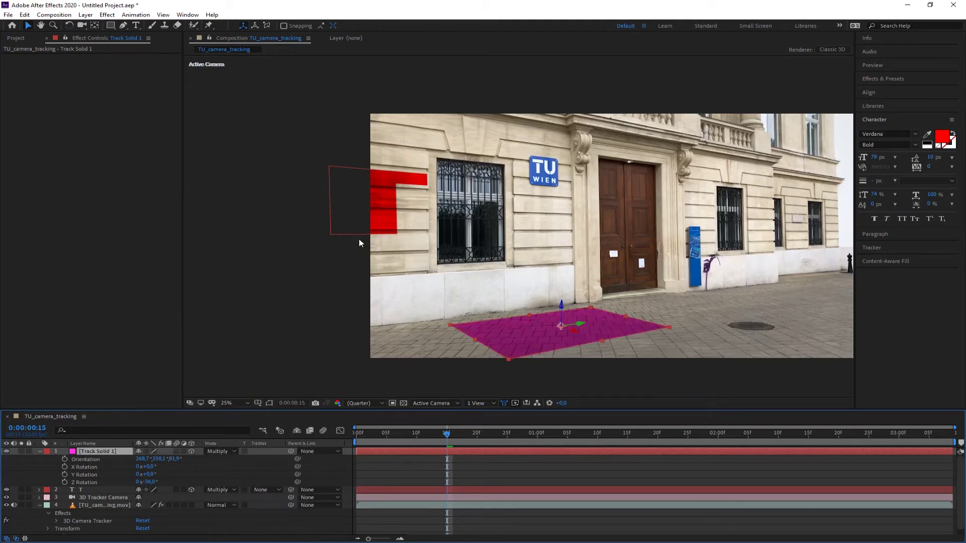
click(519, 373)
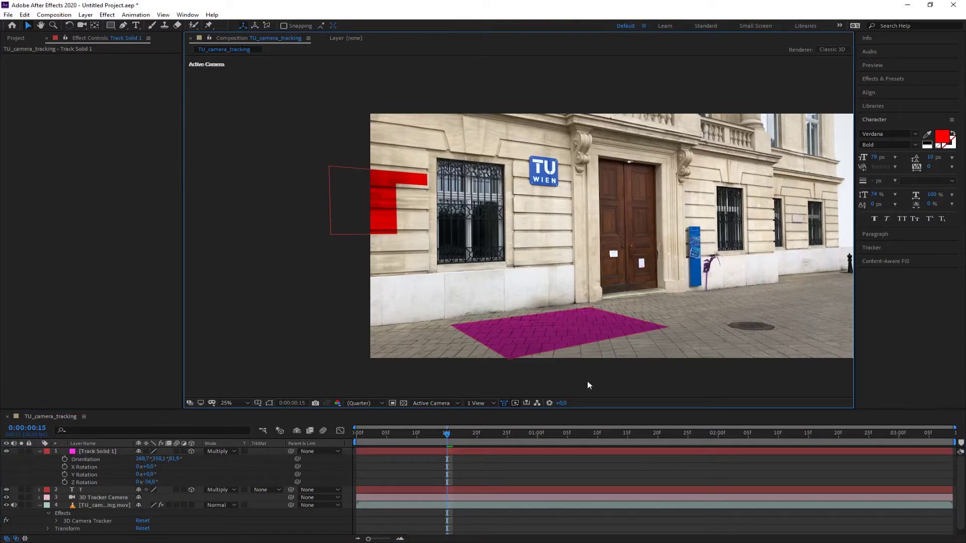
Scrub through the footage and park on a frame near two seconds.
drag(448, 437, 415, 449)
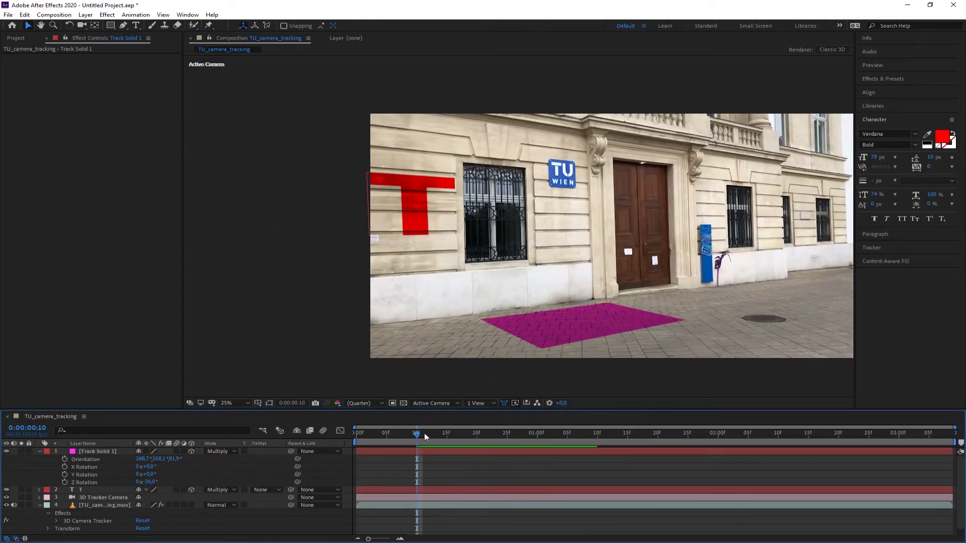
drag(424, 434, 186, 436)
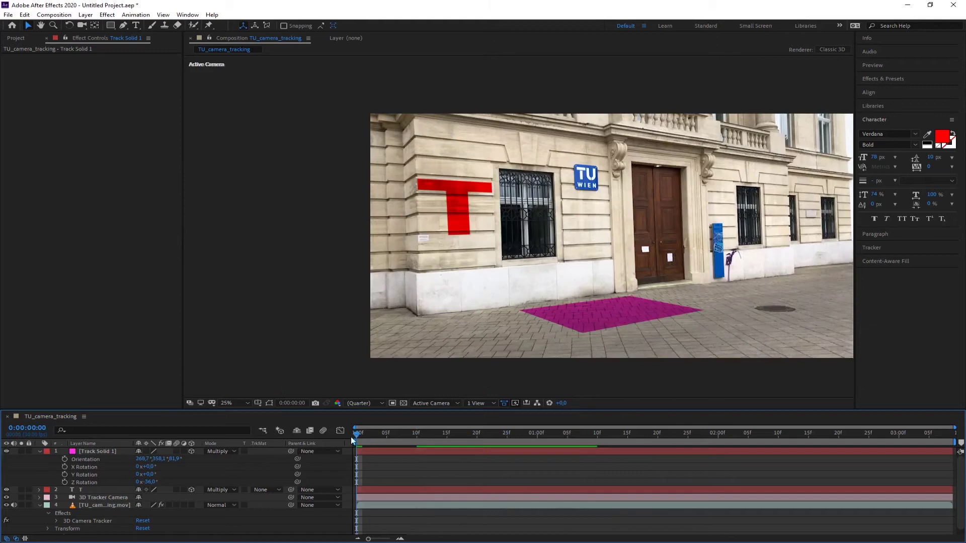
drag(351, 437, 802, 445)
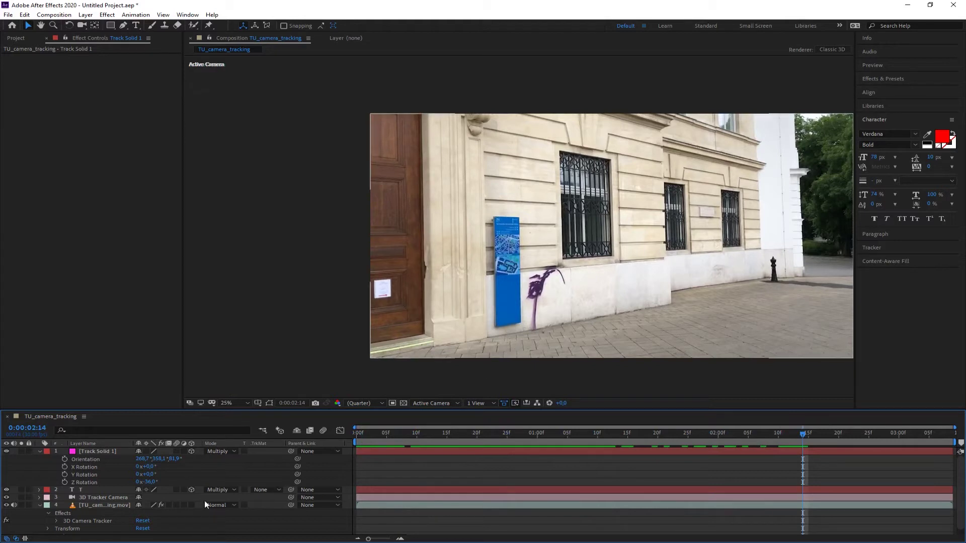
Pick a tracker target between the right-hand barred windows and bring up its create options.
click(39, 452)
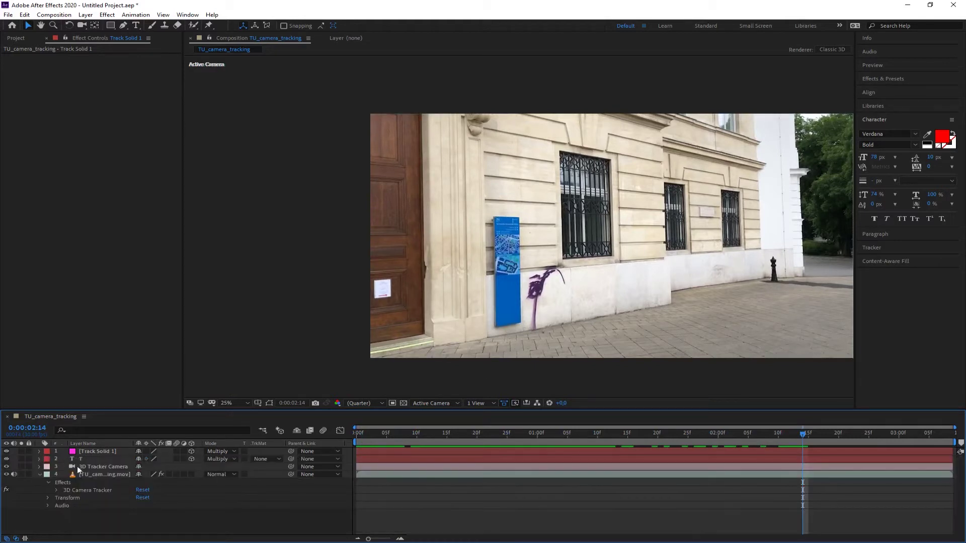
click(80, 490)
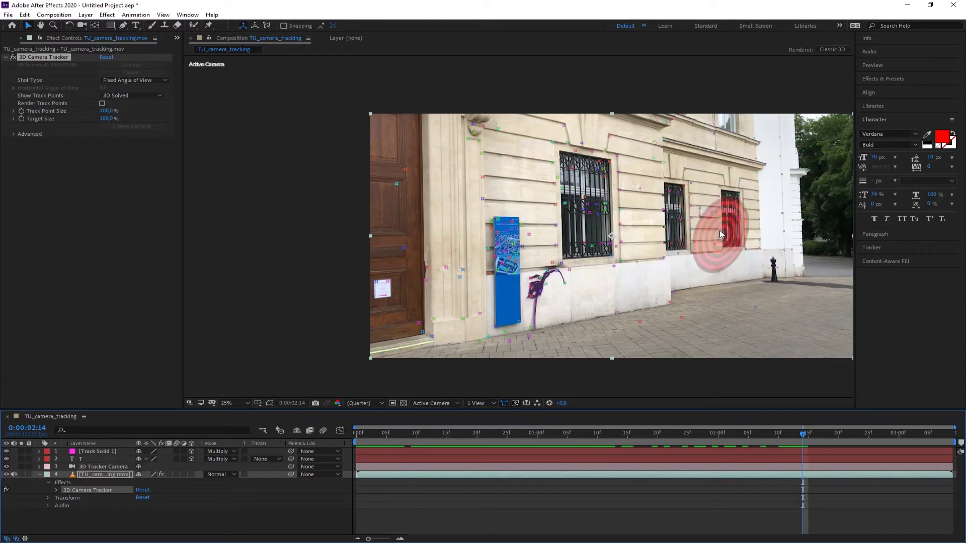
click(720, 232)
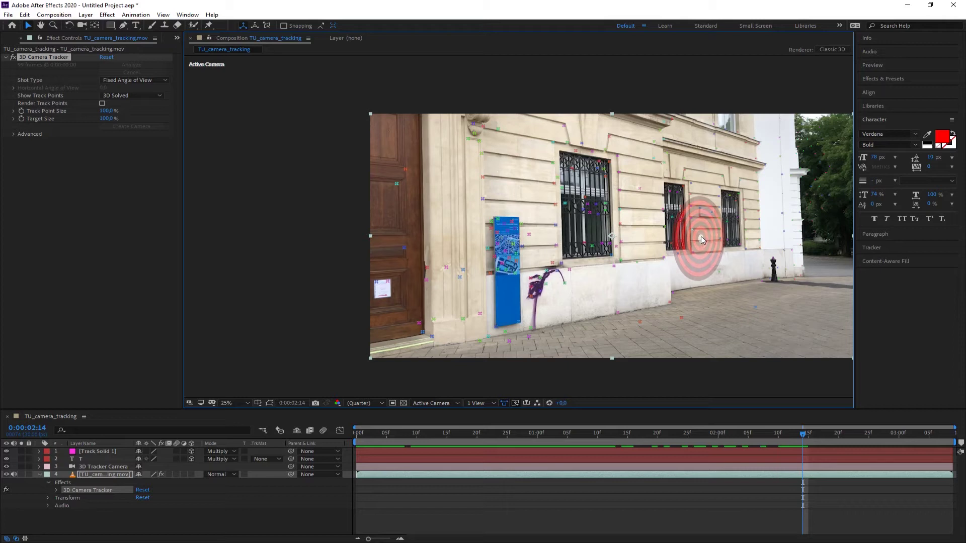
right_click(703, 239)
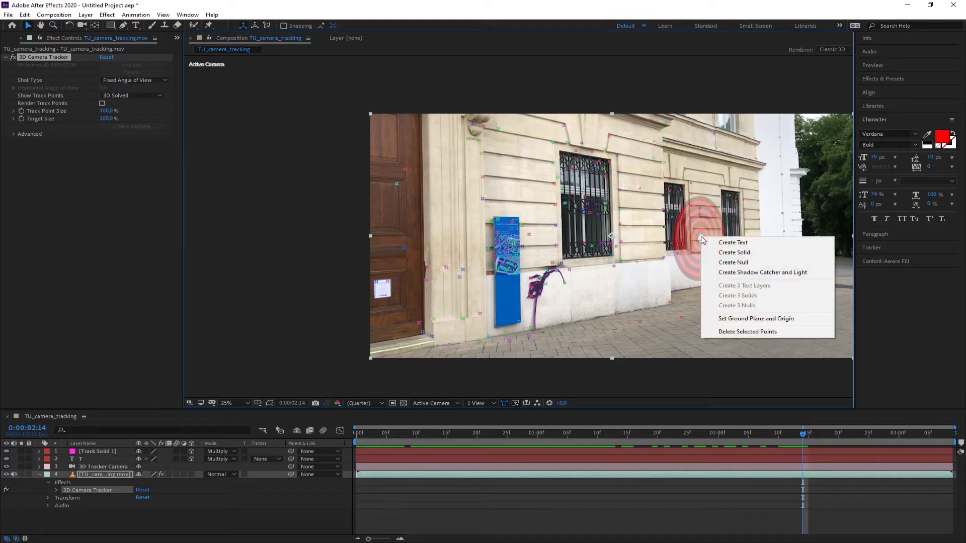
Create a red solid on the wall target and check its tracking at other frames.
click(746, 256)
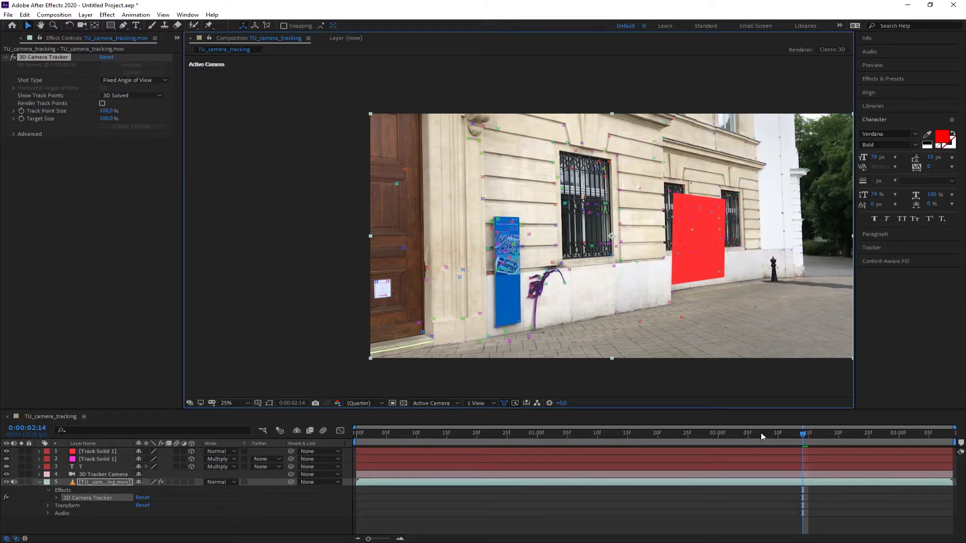
drag(803, 435, 846, 442)
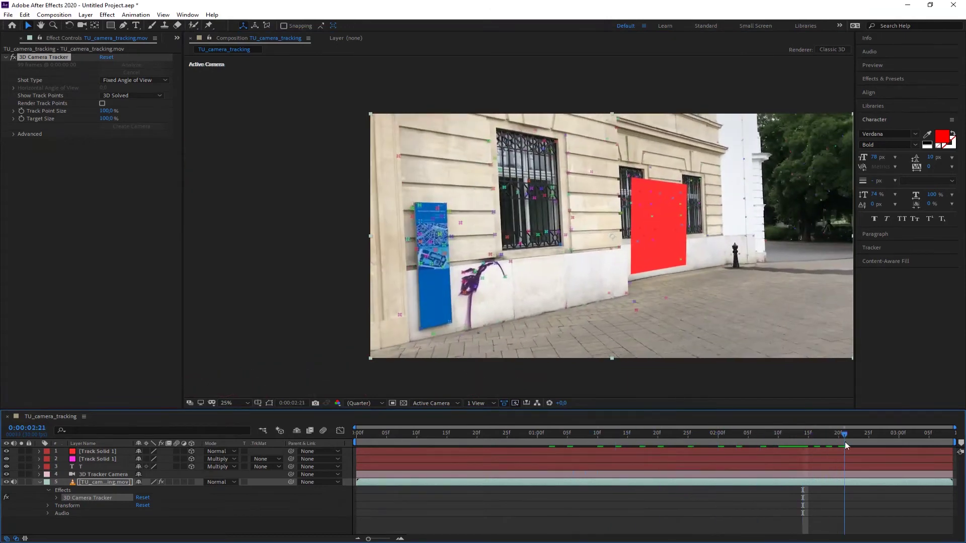
click(675, 256)
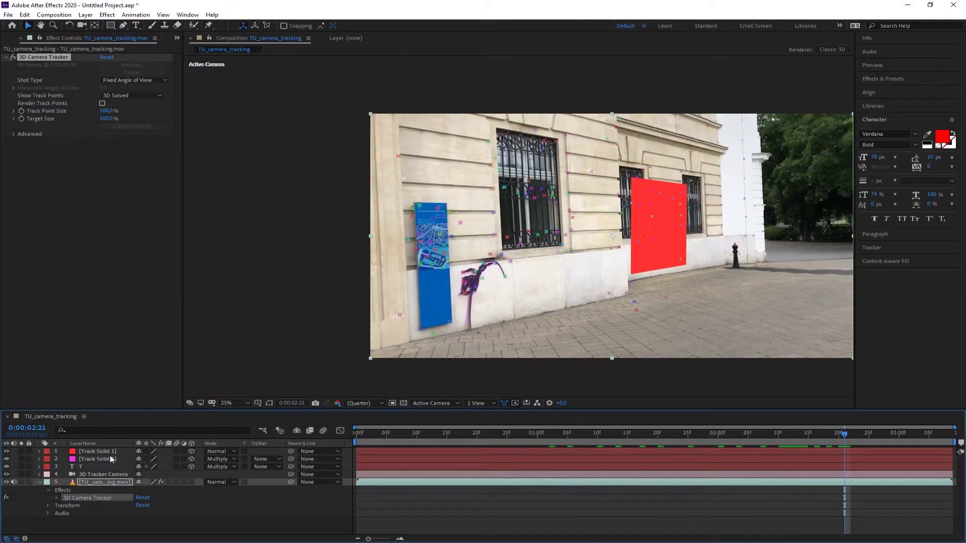
Rename the red wall solid's layer to 'Solid for Picture'.
click(672, 179)
click(101, 454)
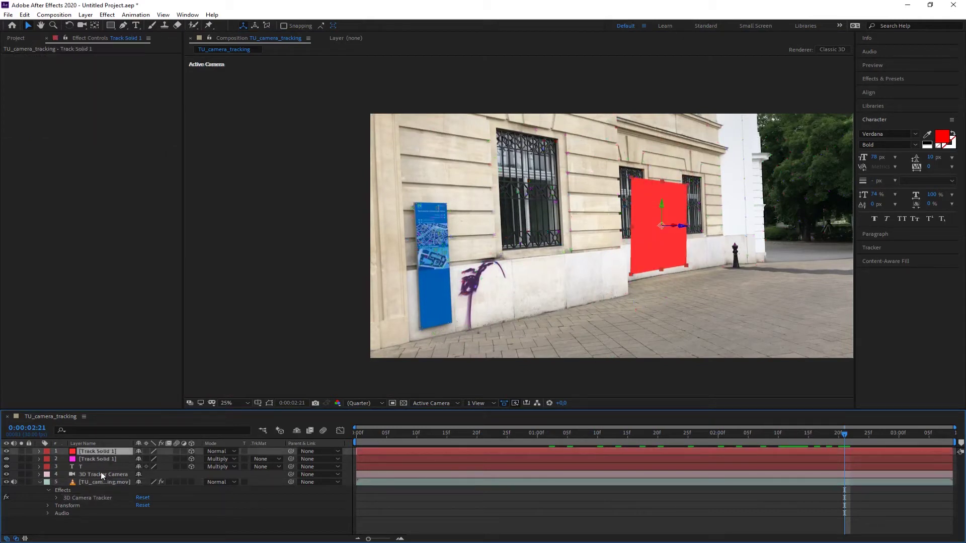
click(97, 460)
click(98, 451)
key(Return)
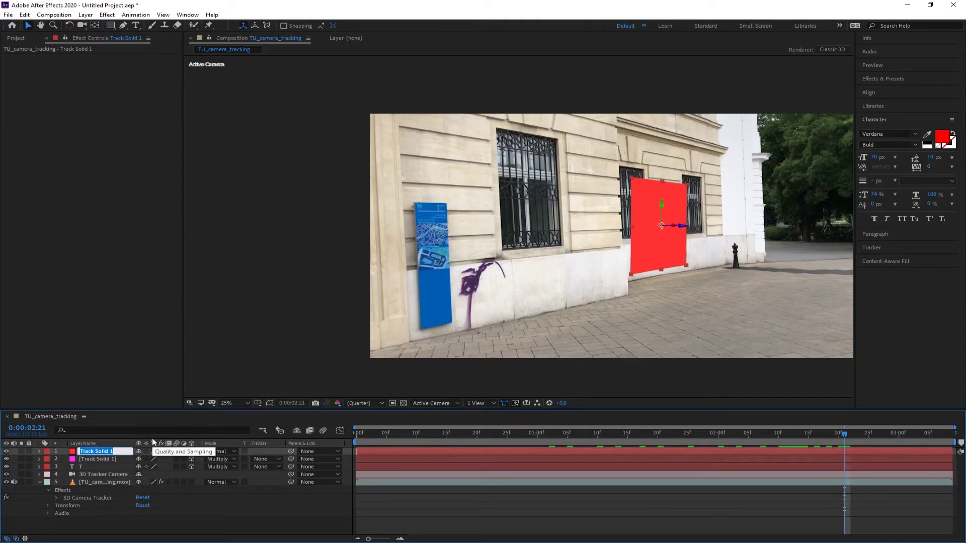
text(Solid for)
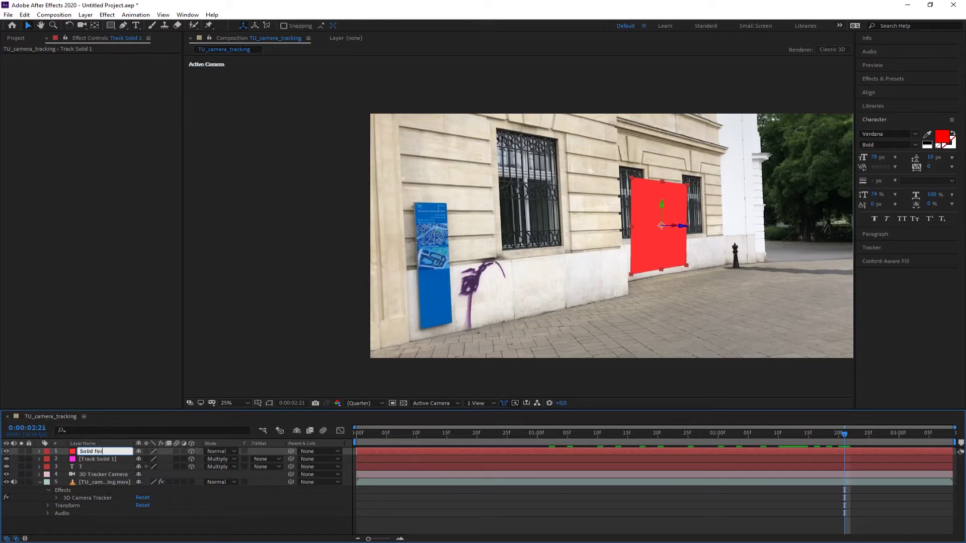
text( Plcture)
key(Return)
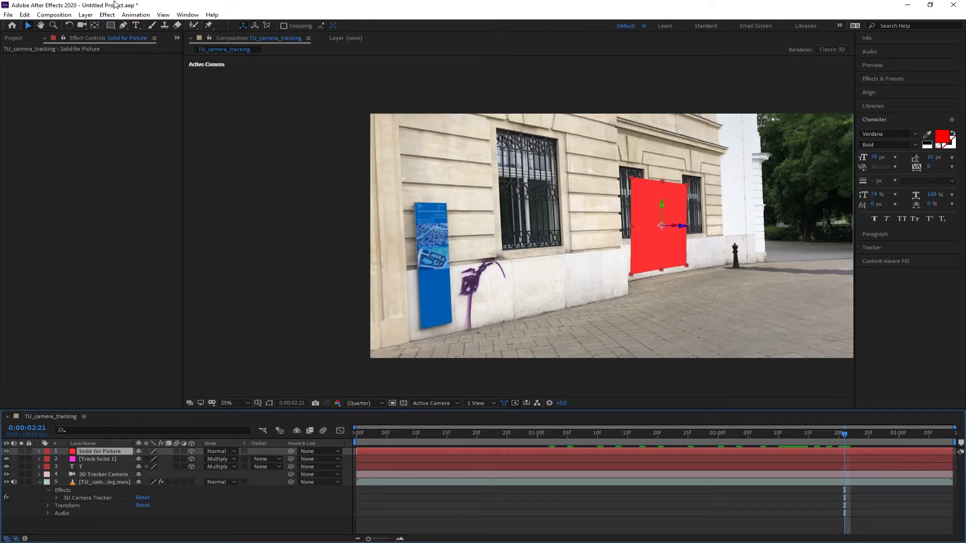
click(178, 37)
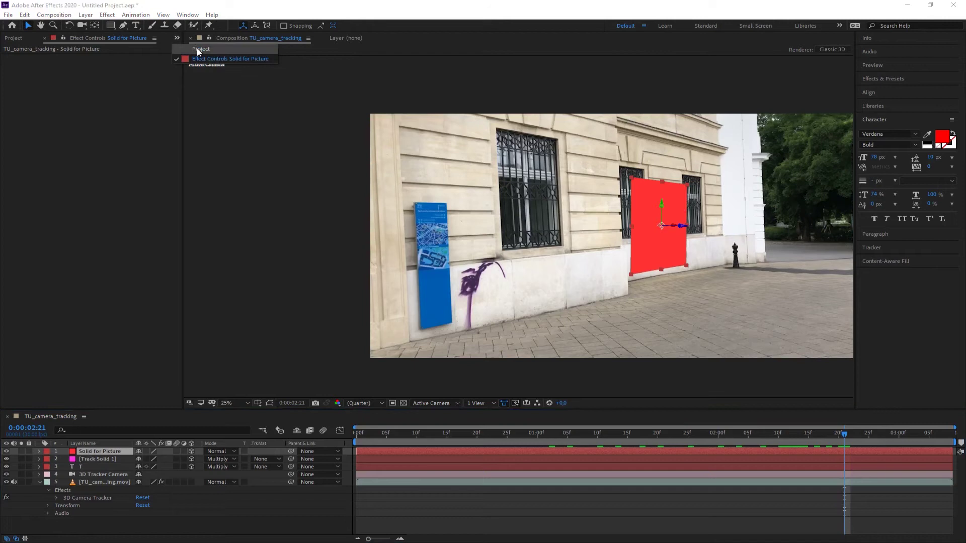
Add 2020-05-18 14.21.34.mov to the comp as a 3D layer and zoom out to view it.
click(197, 49)
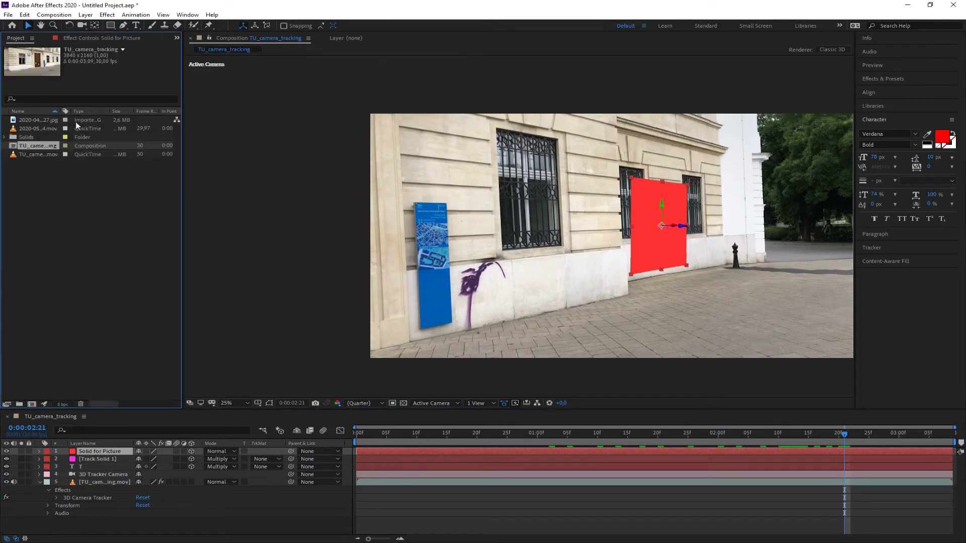
click(29, 128)
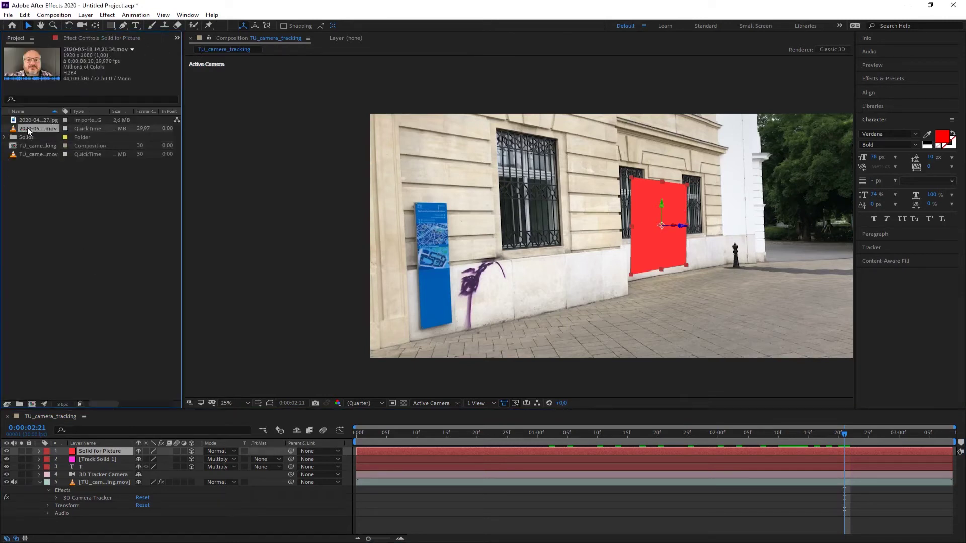
drag(28, 128, 605, 257)
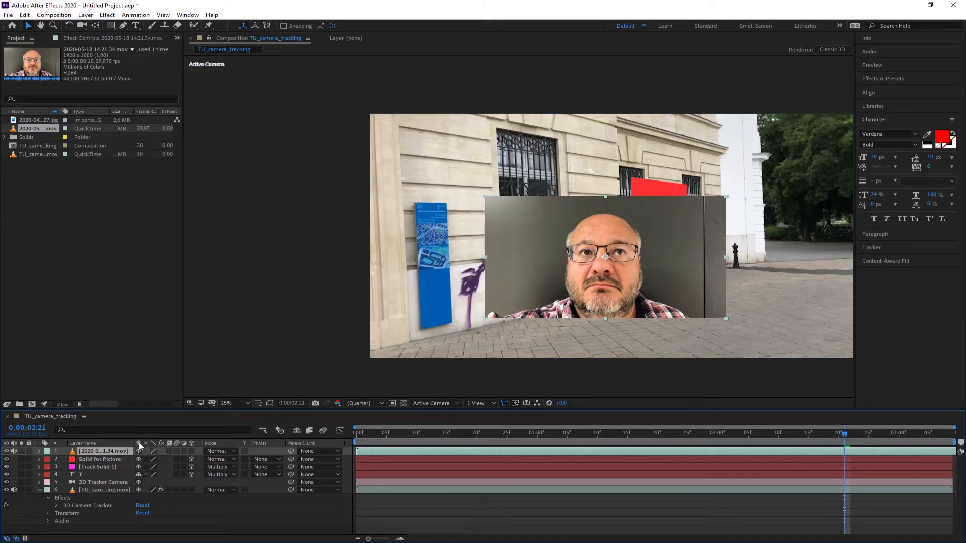
click(192, 451)
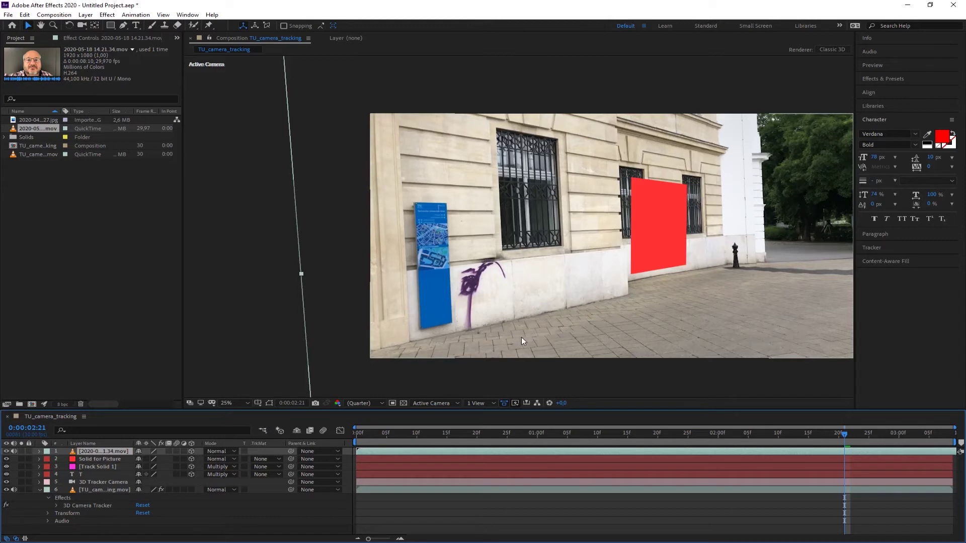
key(comma)
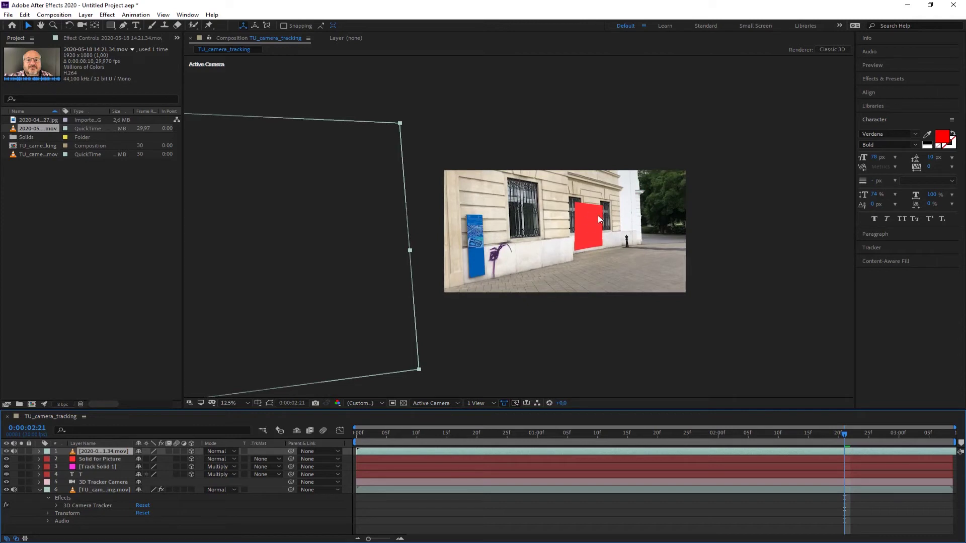
key(period)
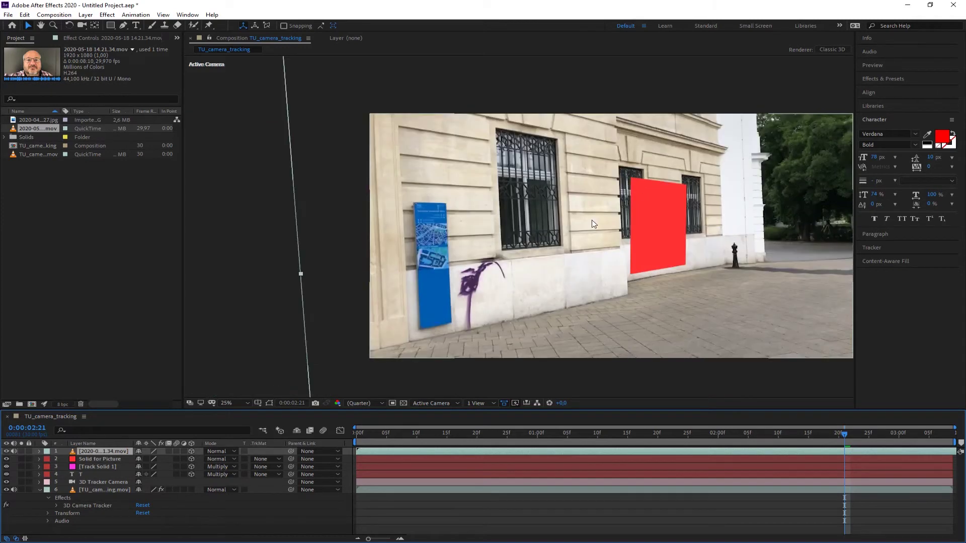
key(comma)
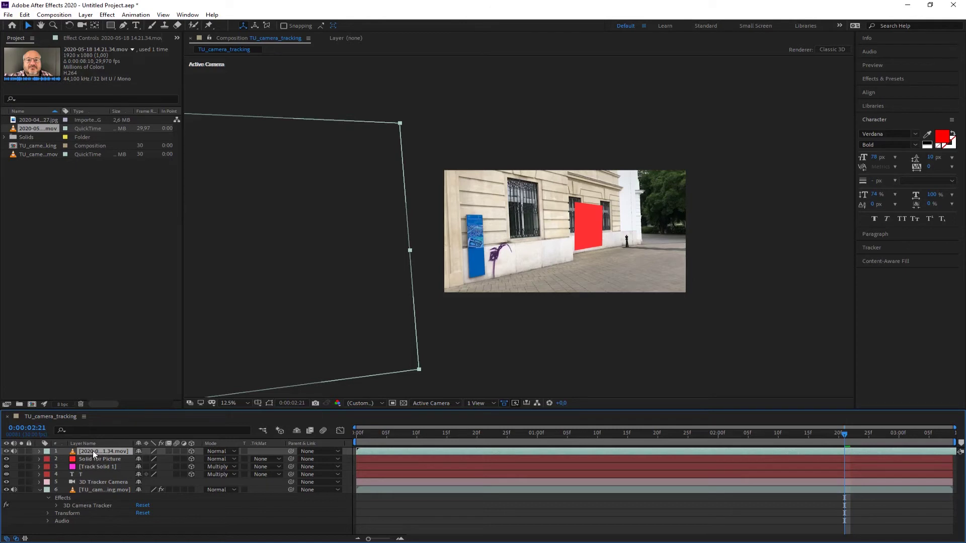
Pick-whip the webcam layer's Position to Solid for Picture's Position.
key(p)
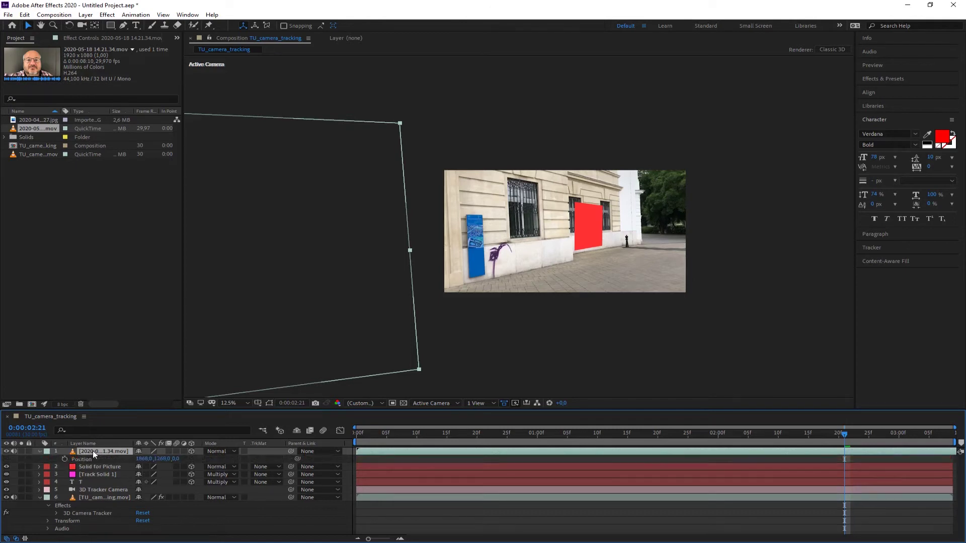
click(93, 466)
key(p)
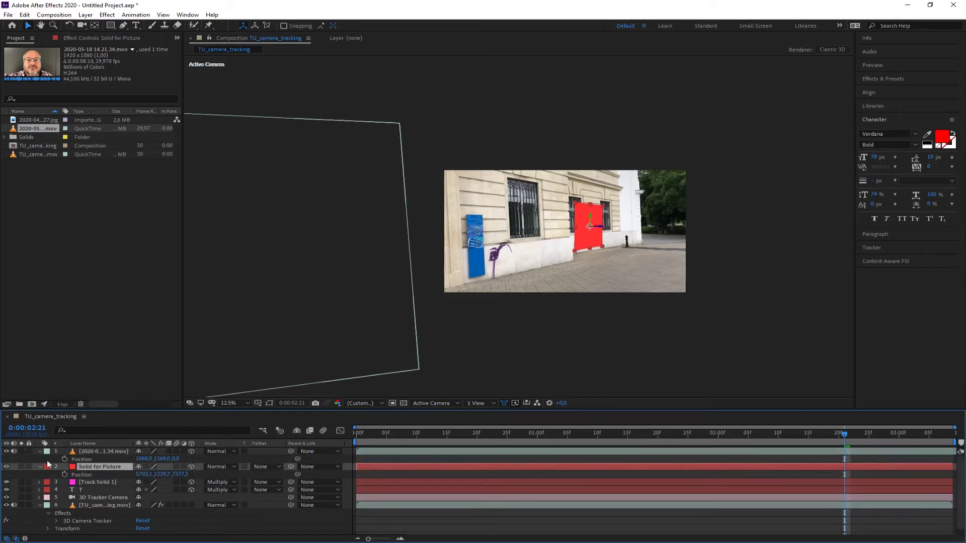
click(120, 453)
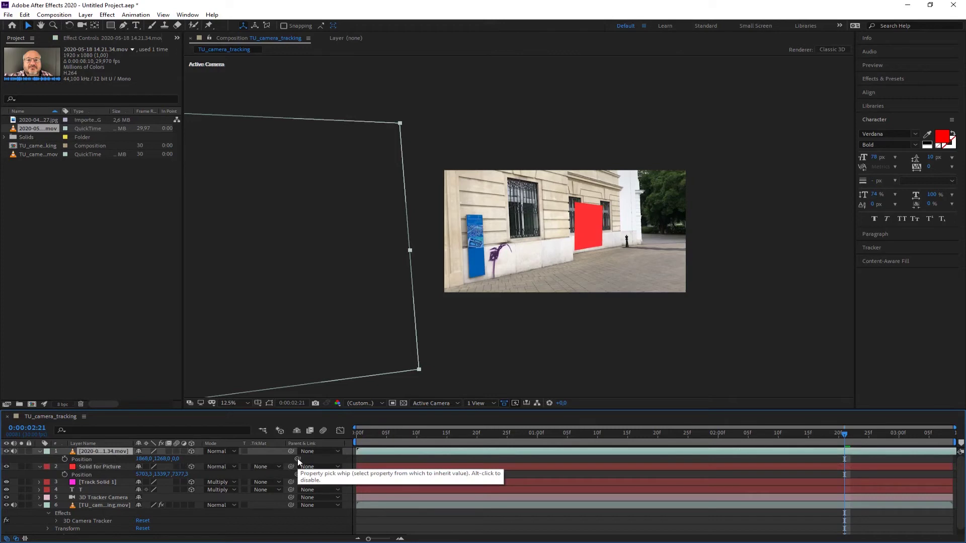
drag(298, 459, 83, 473)
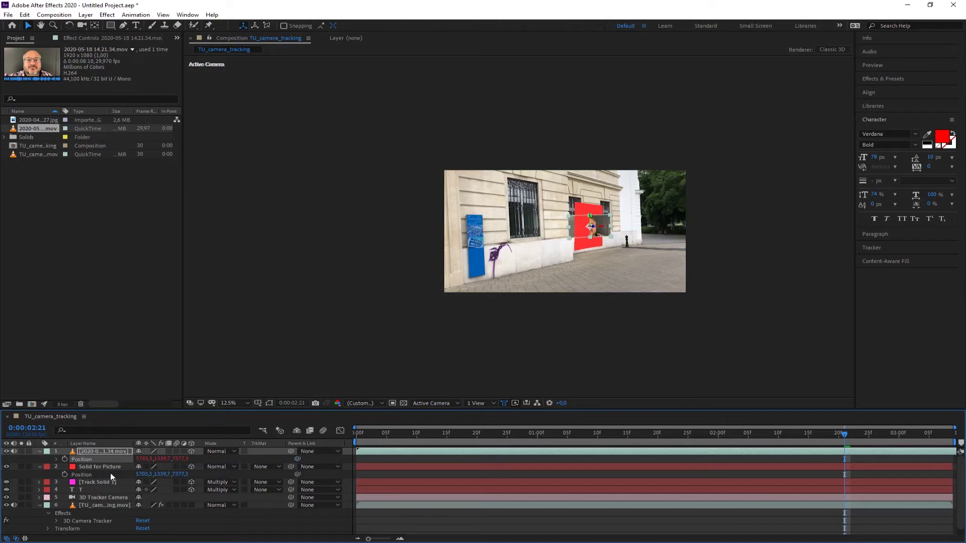
Pick-whip the webcam layer's Orientation to Solid for Picture's Orientation and check an earlier frame.
click(104, 467)
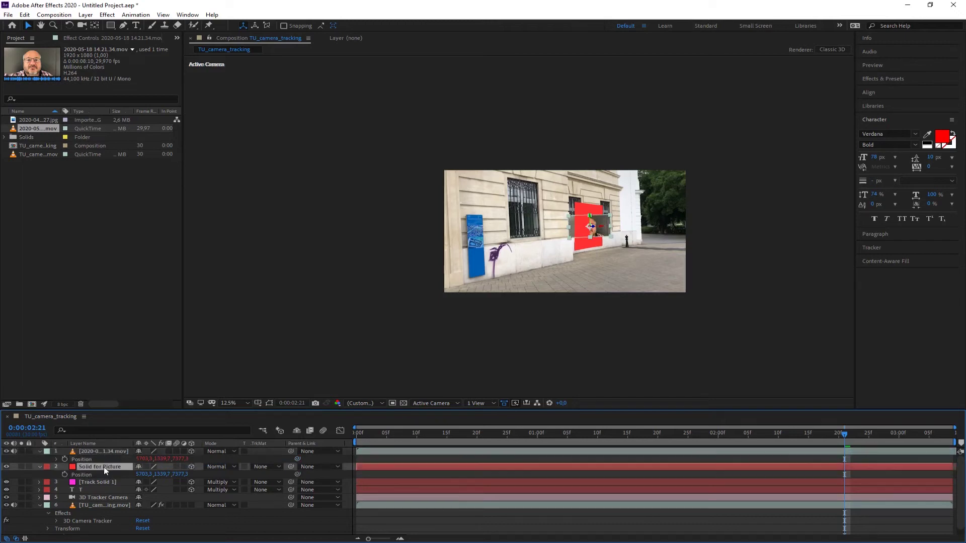
key(r)
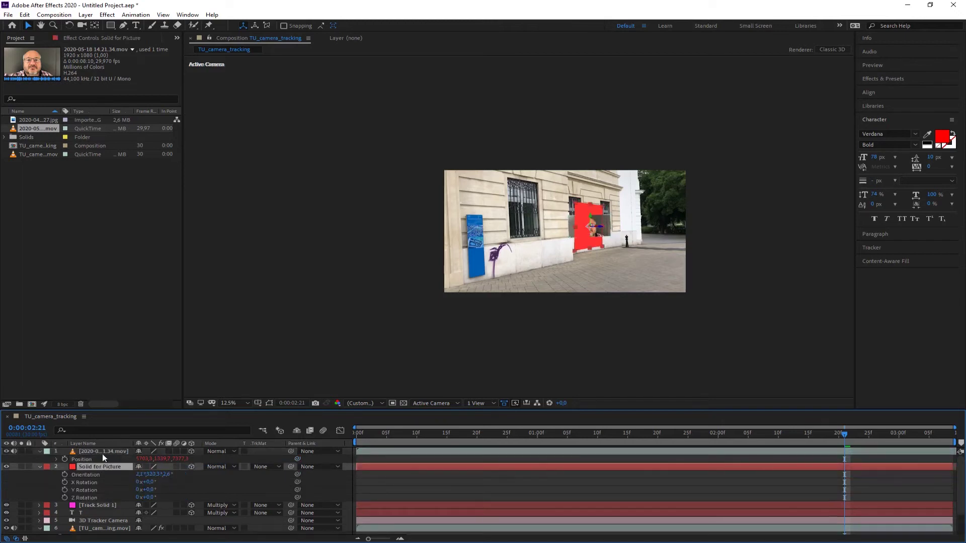
click(102, 449)
key(r)
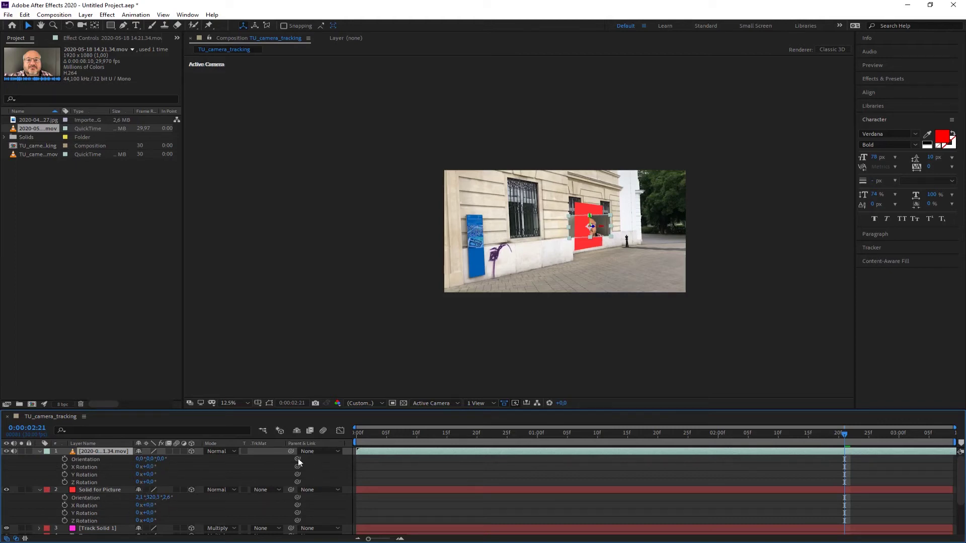
drag(297, 459, 131, 498)
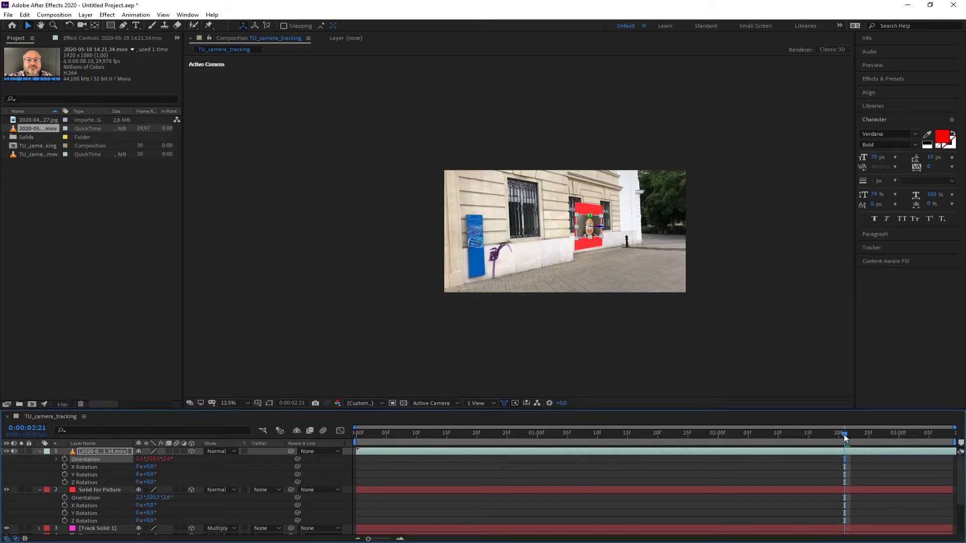
drag(846, 437, 664, 436)
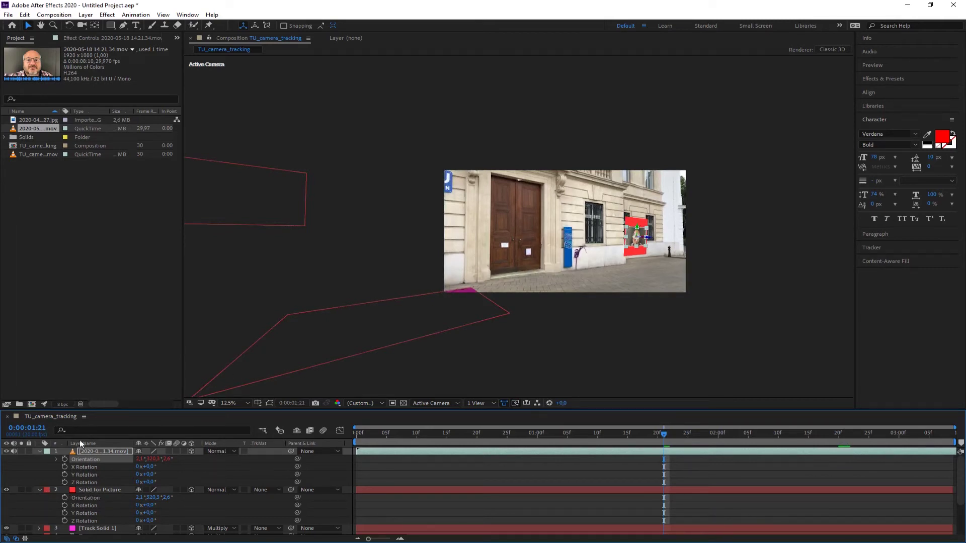
Nudge Solid for Picture's X and Y Position, then hide it so only the webcam shows.
click(39, 450)
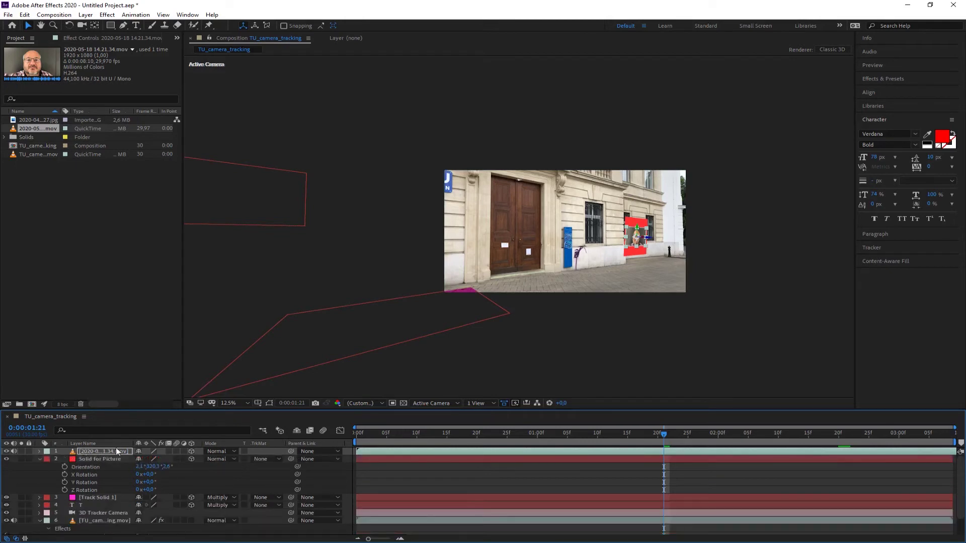
click(91, 459)
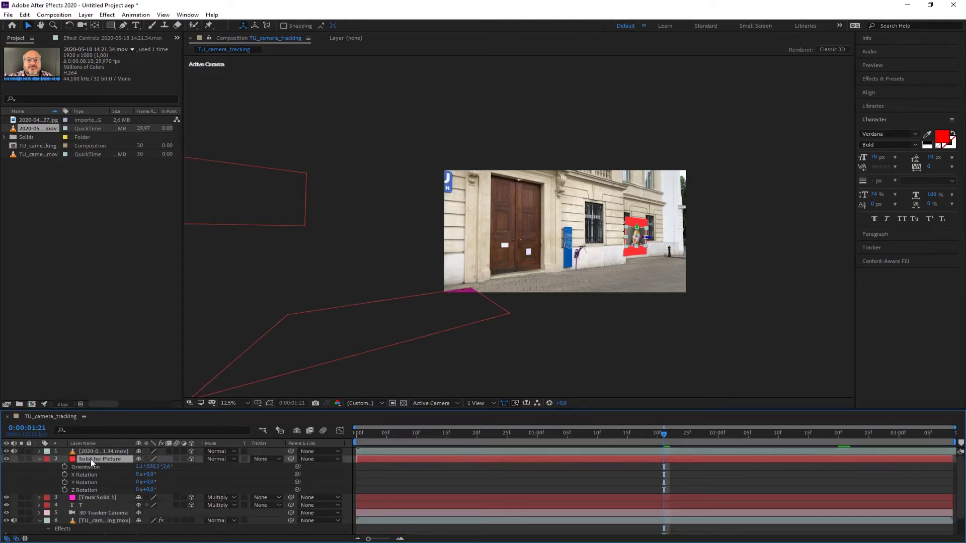
key(p)
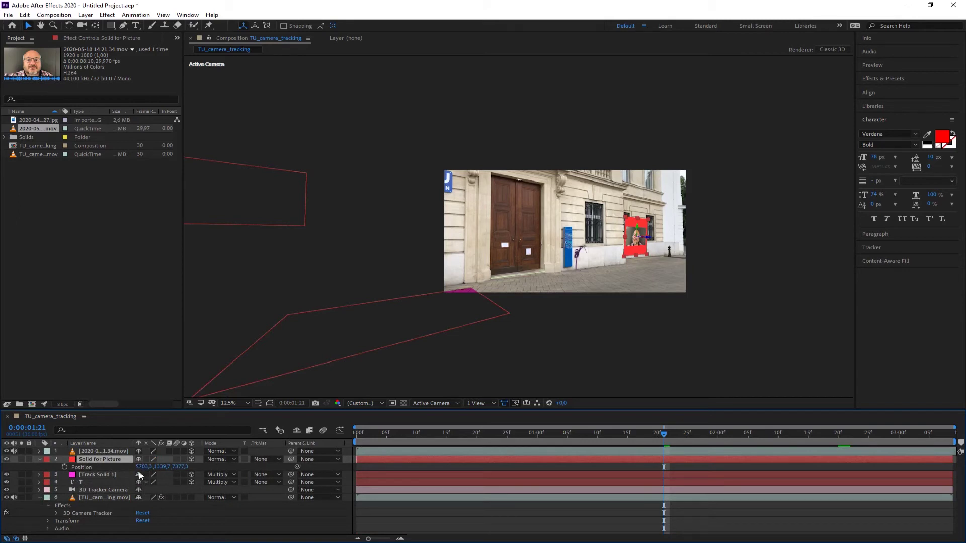
drag(165, 468, 55, 488)
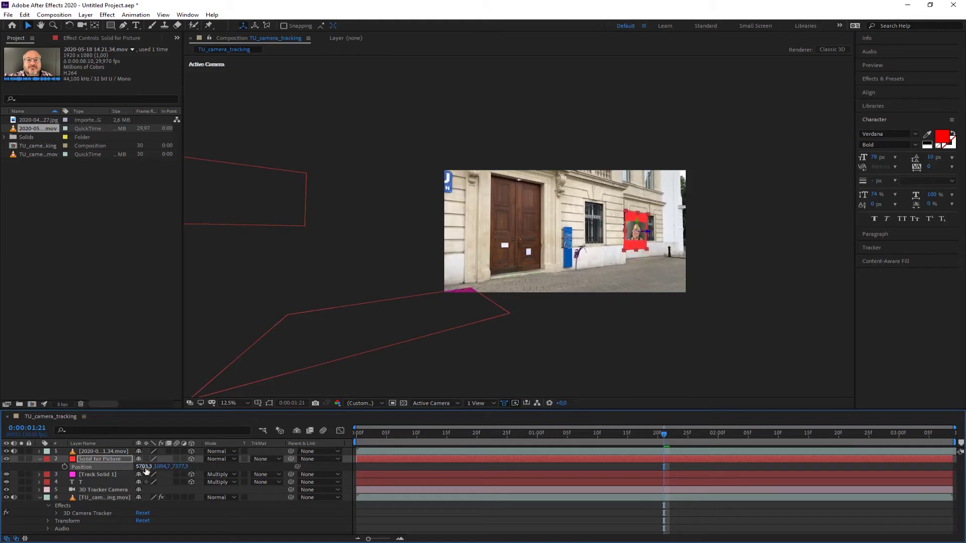
drag(141, 466, 281, 467)
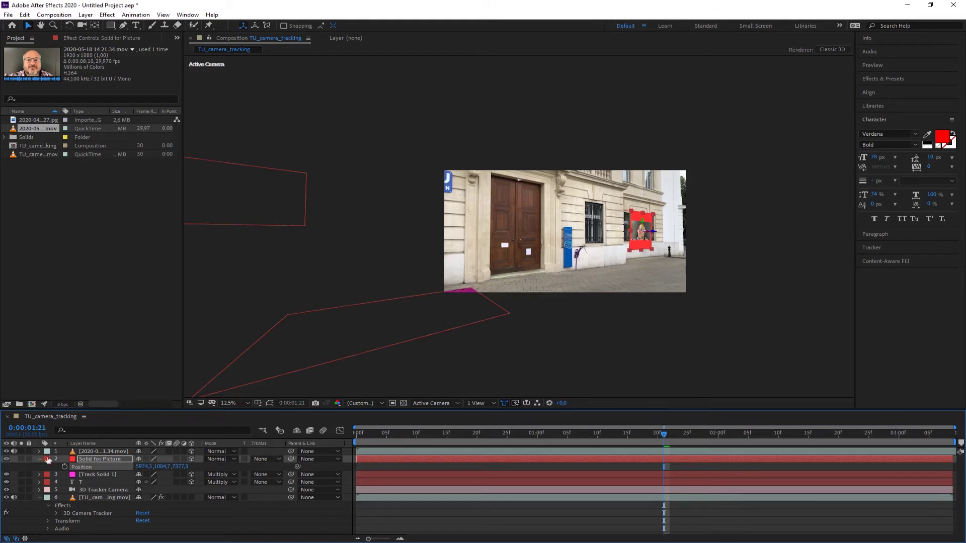
click(6, 459)
drag(667, 434, 838, 443)
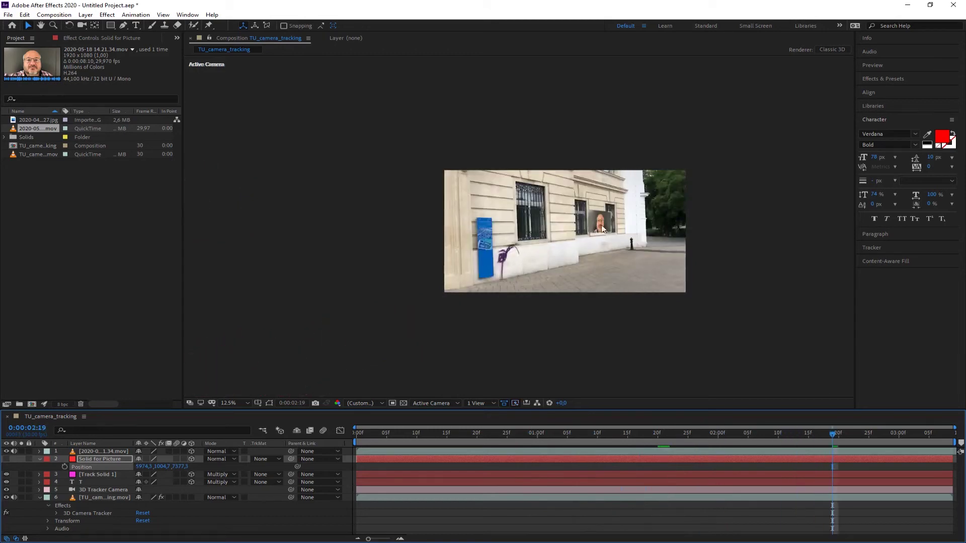
Draw a rectangular mask on the webcam layer that crops it to a narrow frame around the face.
double_click(98, 450)
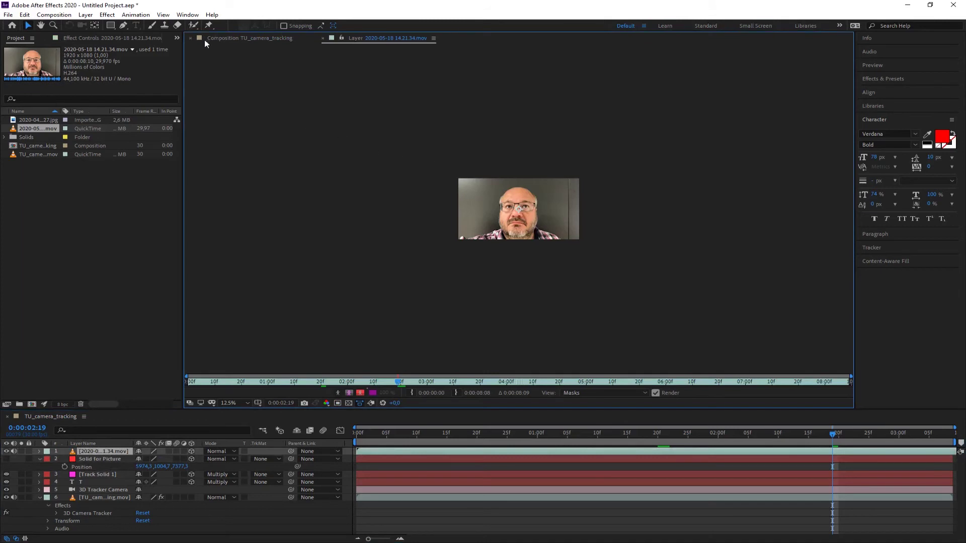
click(112, 26)
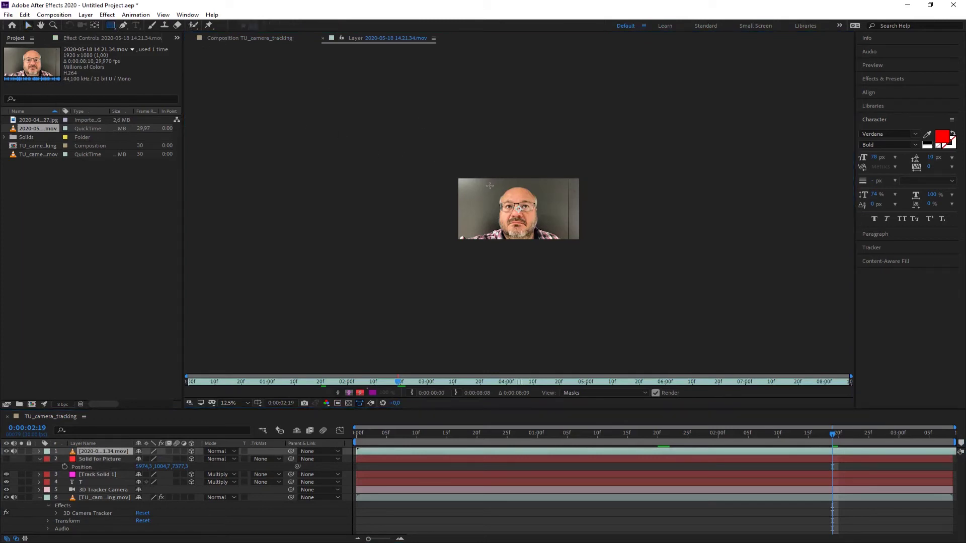
drag(488, 178, 547, 245)
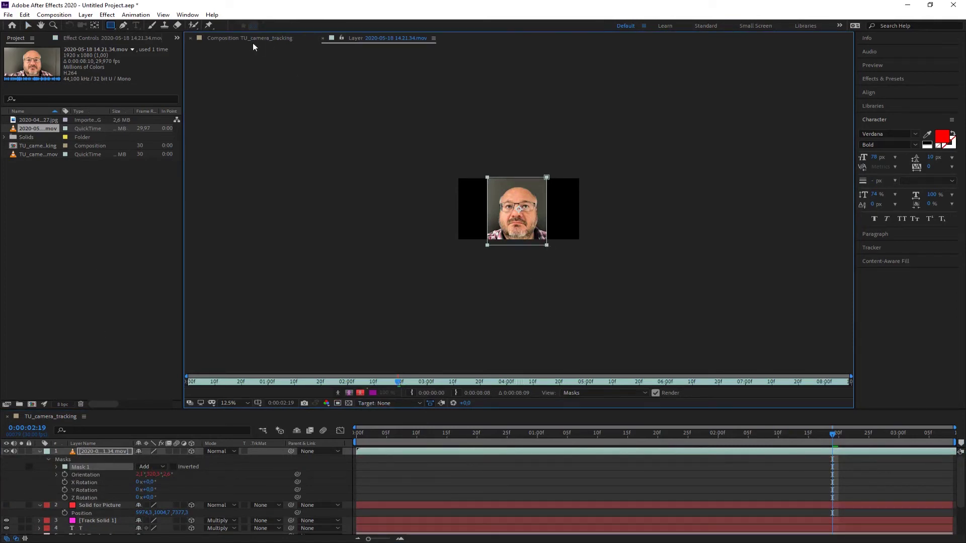
click(240, 37)
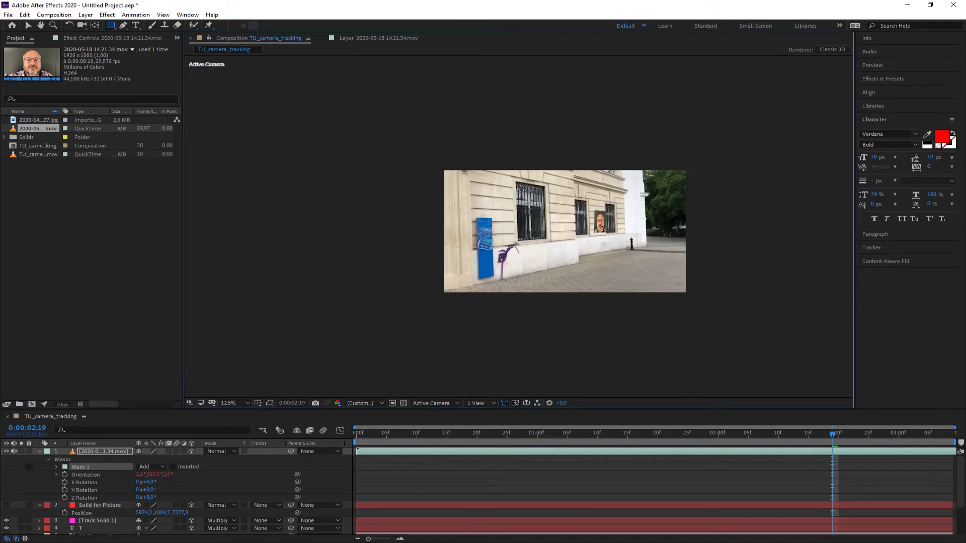
Nudge the Solid for Picture layer's Position X to slide the face along the wall.
scroll(638, 223, up, 4)
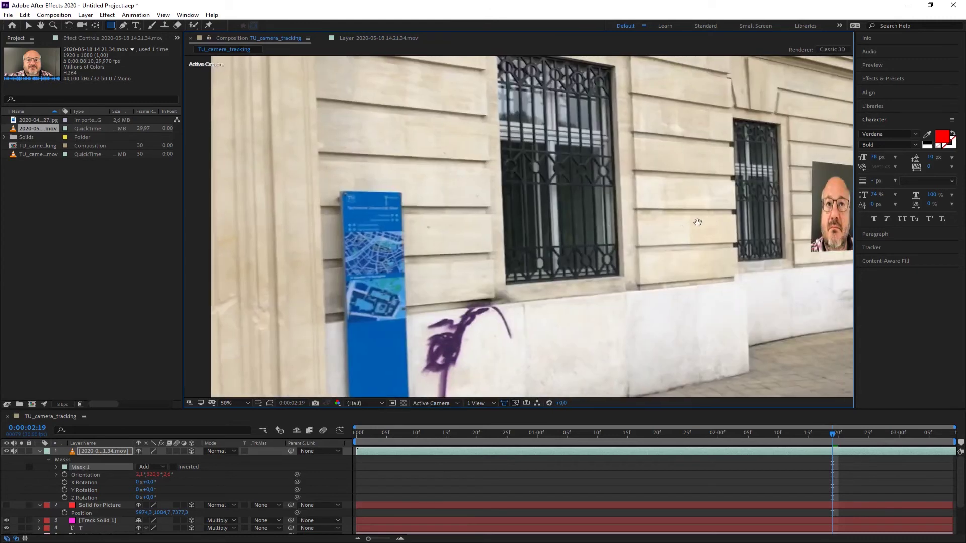
drag(696, 222, 382, 236)
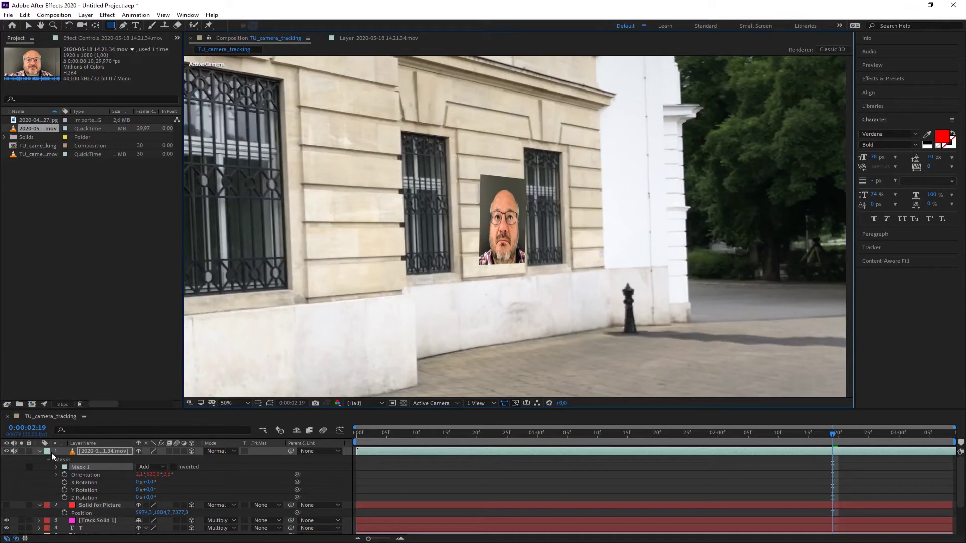
click(39, 451)
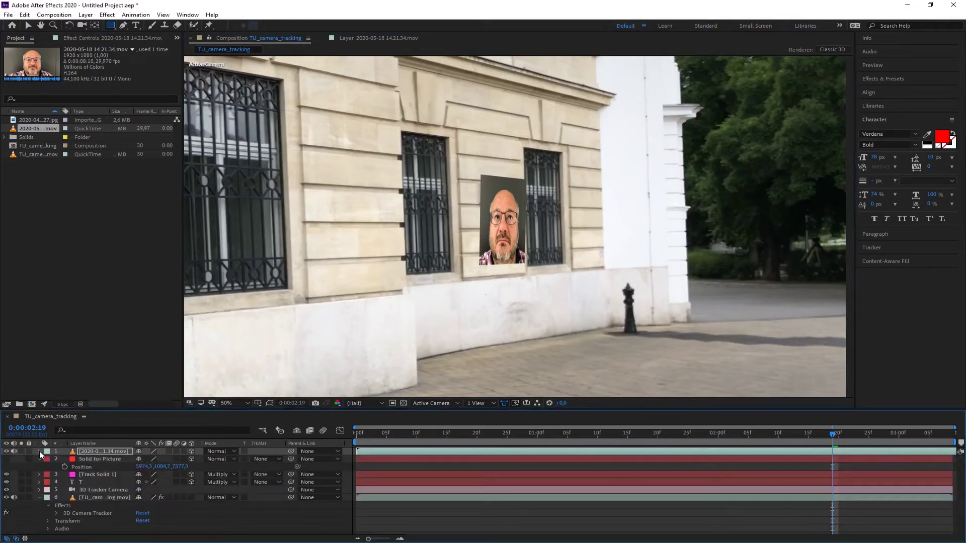
click(88, 459)
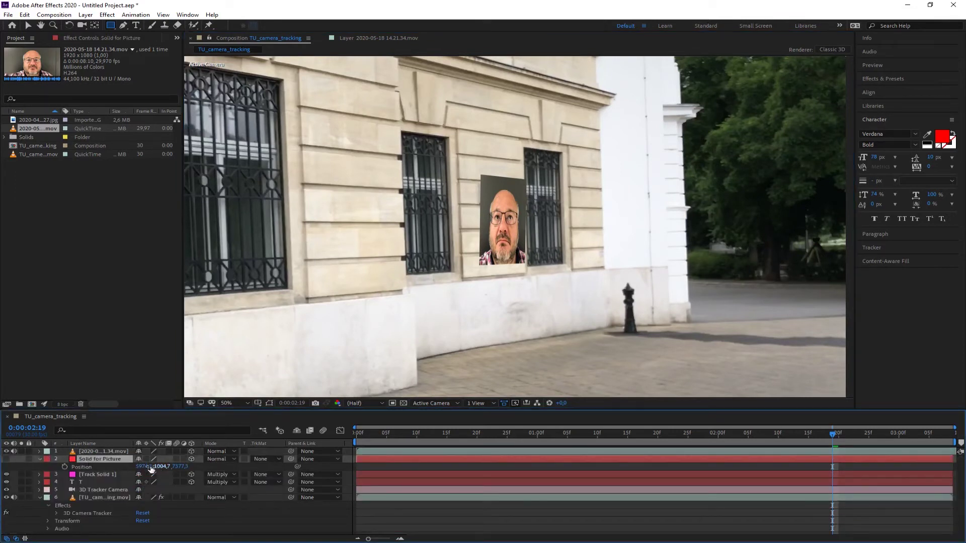
drag(151, 469, 96, 467)
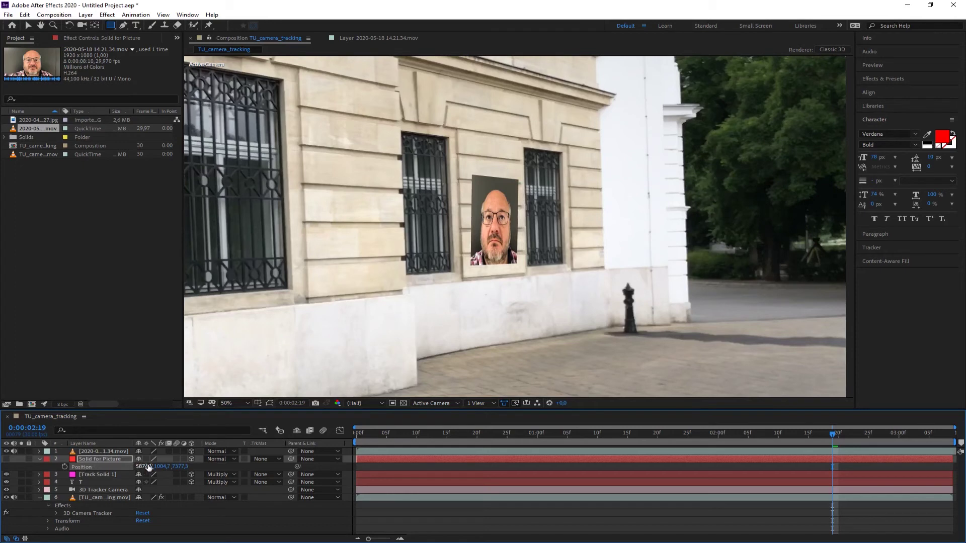
Adjust the picture's Z Rotation and Orientation to lie flat on the facade, undoing the last tilt.
key(r)
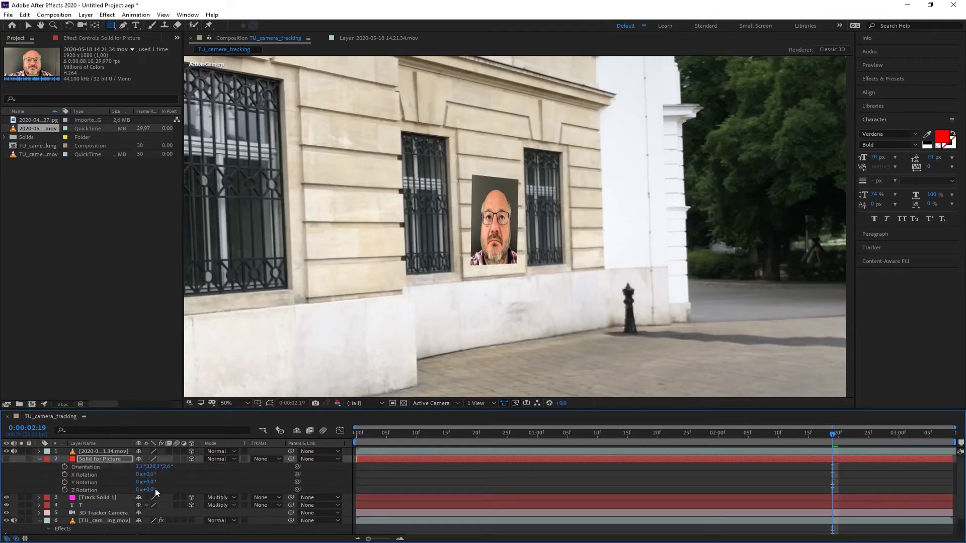
mouse_move(152, 491)
mouse_down()
mouse_move(142, 492)
mouse_move(160, 491)
mouse_up()
drag(166, 467, 146, 491)
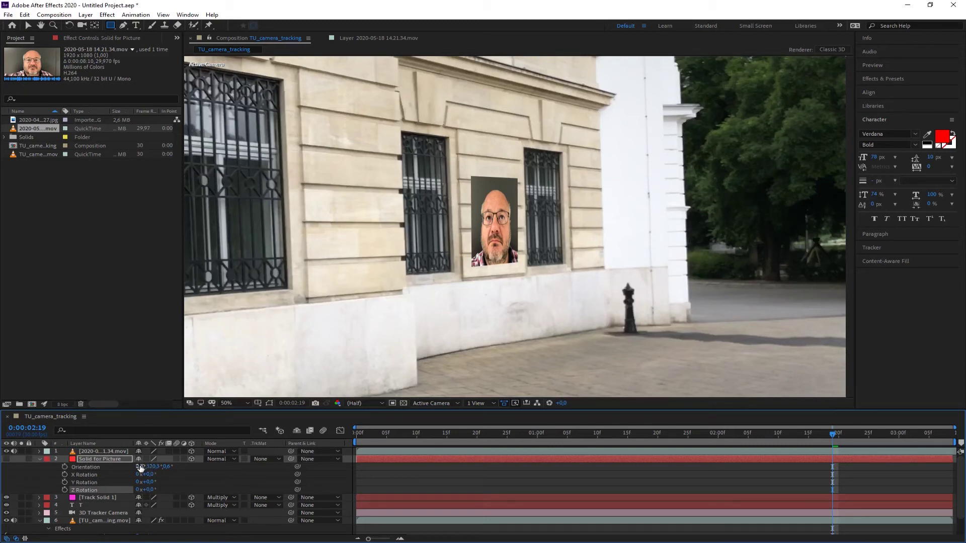
drag(141, 468, 136, 467)
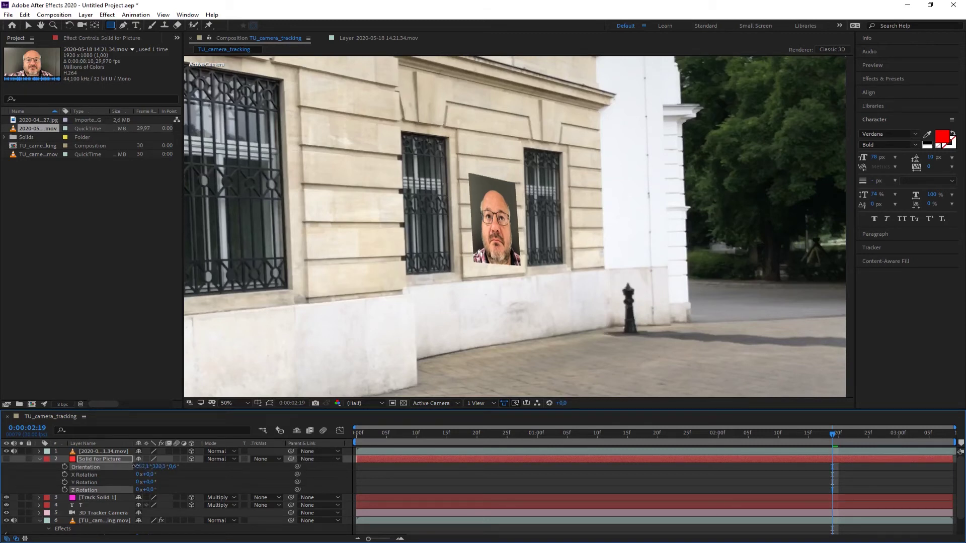
click(26, 15)
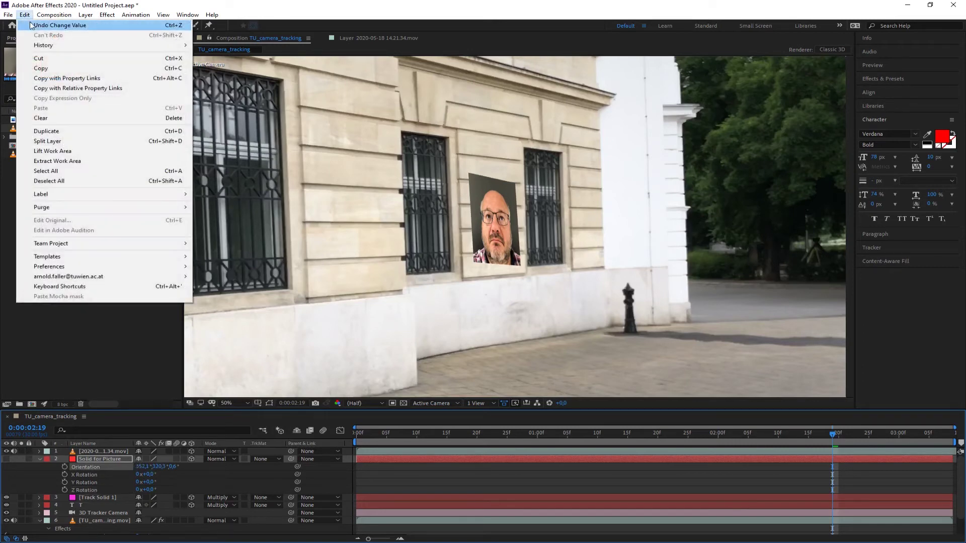
click(35, 25)
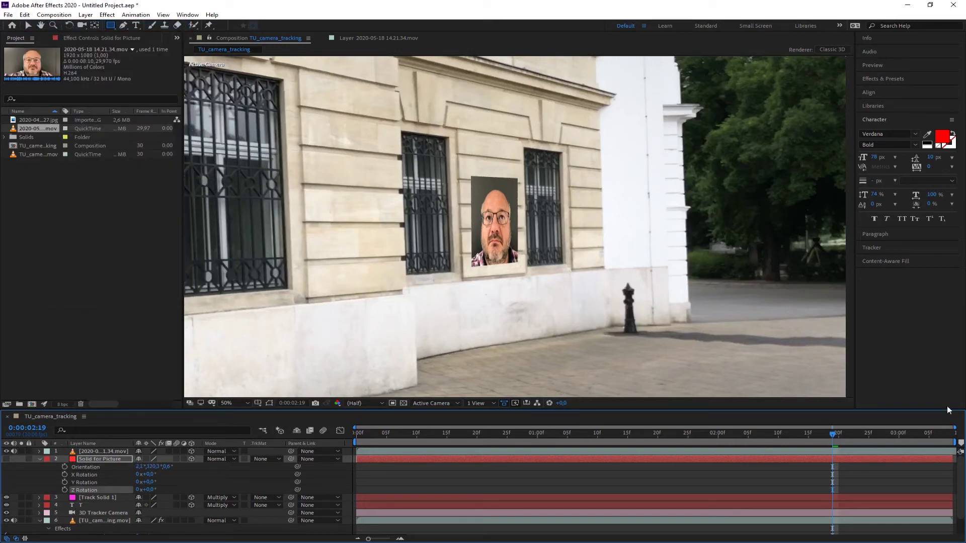
Move the playhead back to 0:00:00:00 and zoom out to see the whole facade.
drag(832, 435, 502, 434)
scroll(549, 231, down, 2)
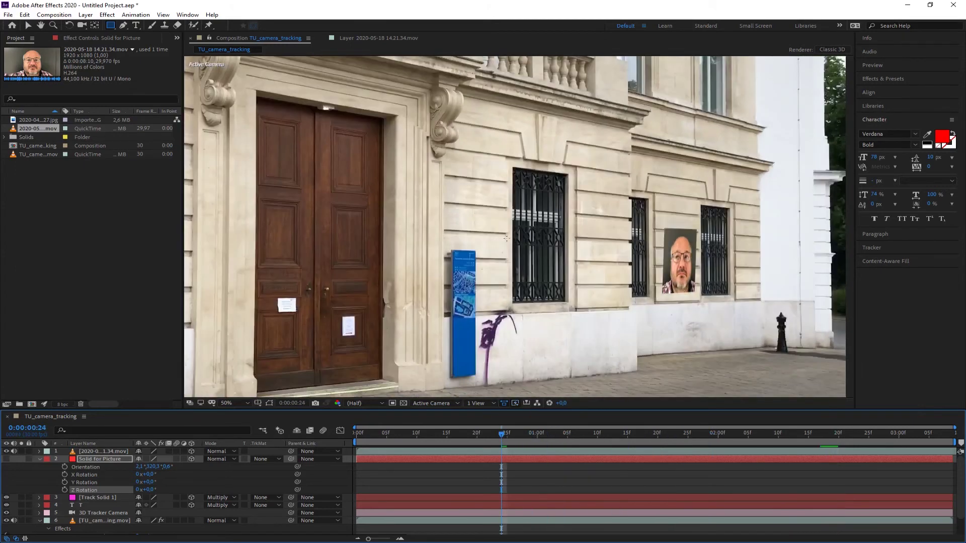
scroll(518, 227, down, 1)
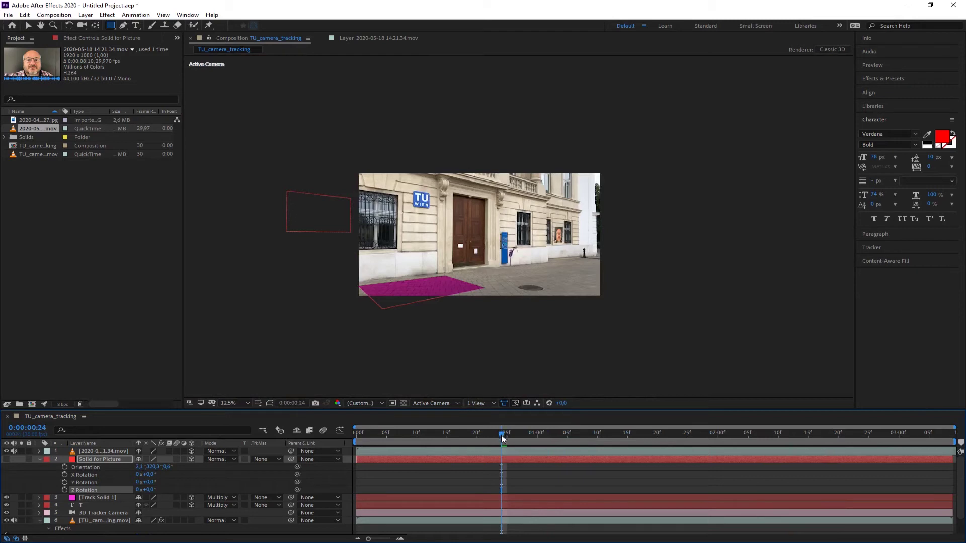
drag(502, 436, 352, 446)
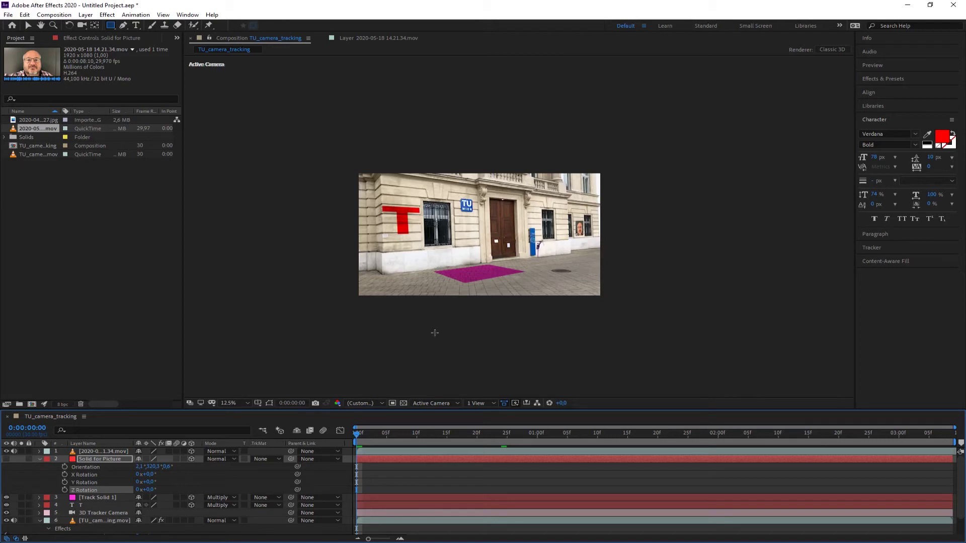
scroll(490, 300, up, 1)
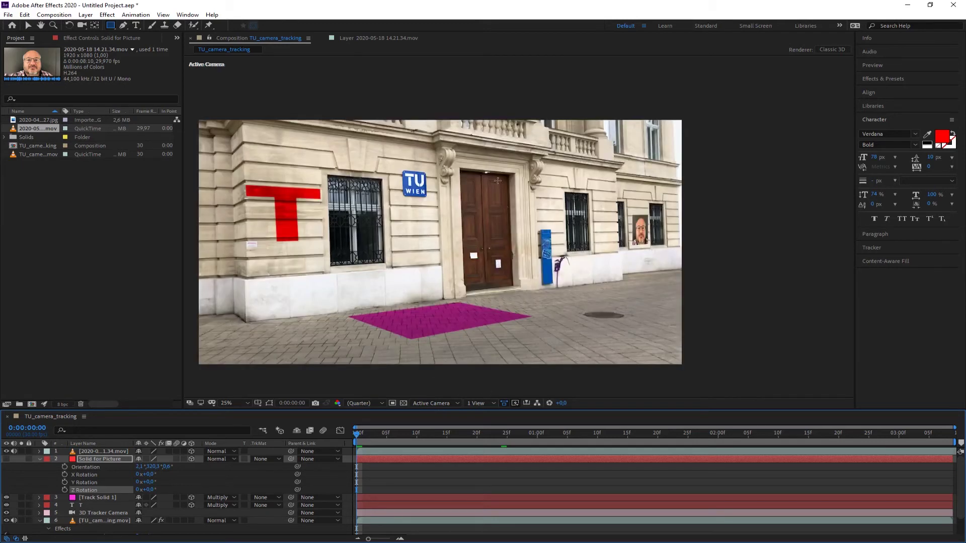
Collapse the layer properties and show the 3D Camera Tracker's track points on the footage.
click(39, 459)
click(39, 490)
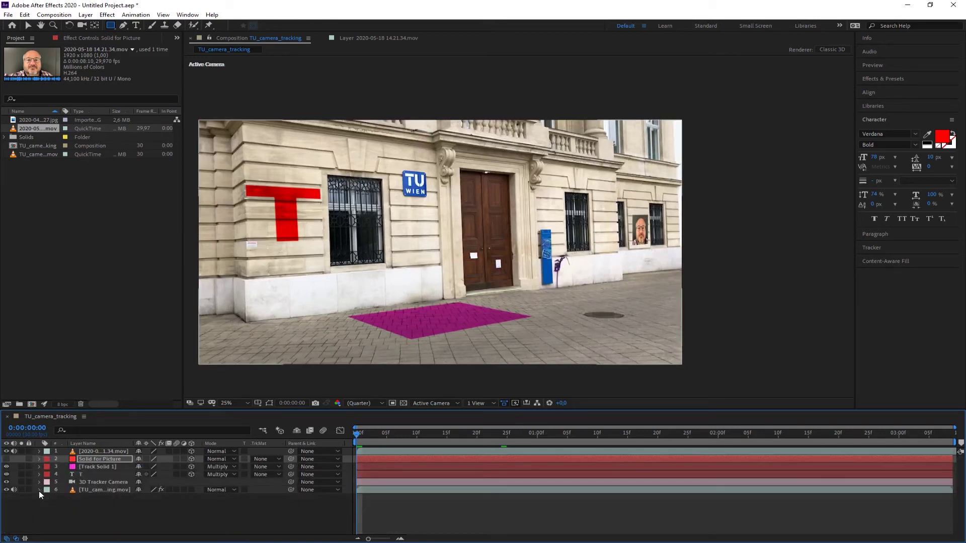
click(39, 490)
click(77, 506)
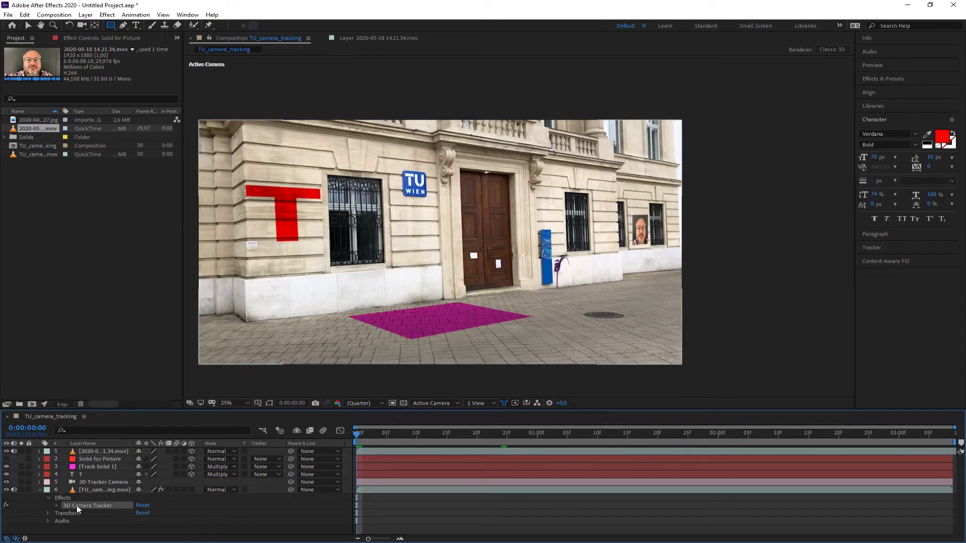
With the Selection tool, pick track points near the main entrance door as the target.
click(28, 26)
click(352, 161)
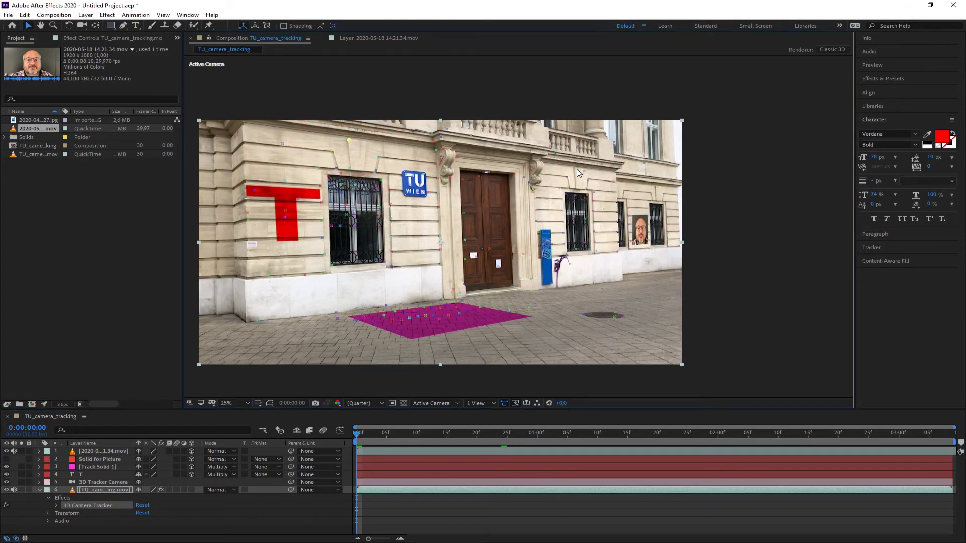
click(532, 279)
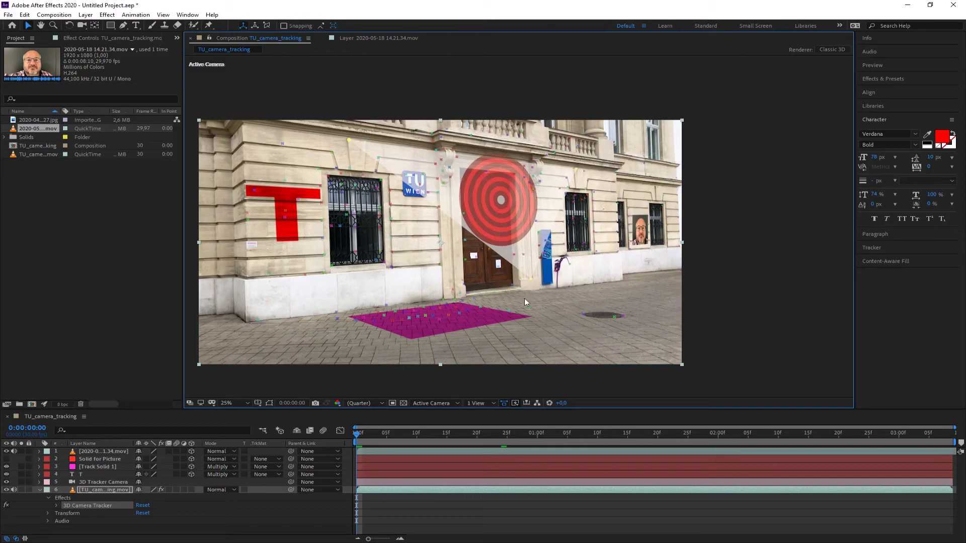
Create Light 1 and Shadow Catcher 1 at the door target from the tracker's context menu.
right_click(494, 197)
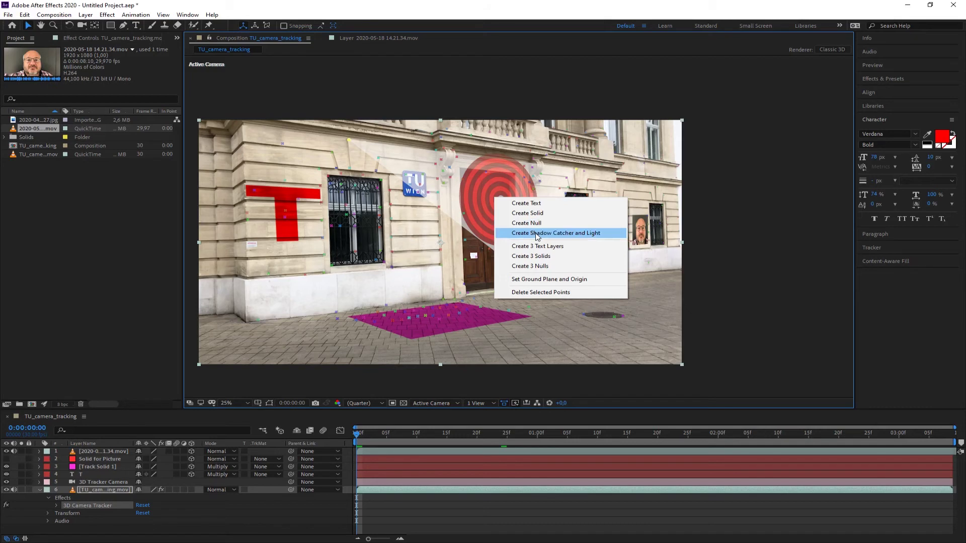
click(536, 233)
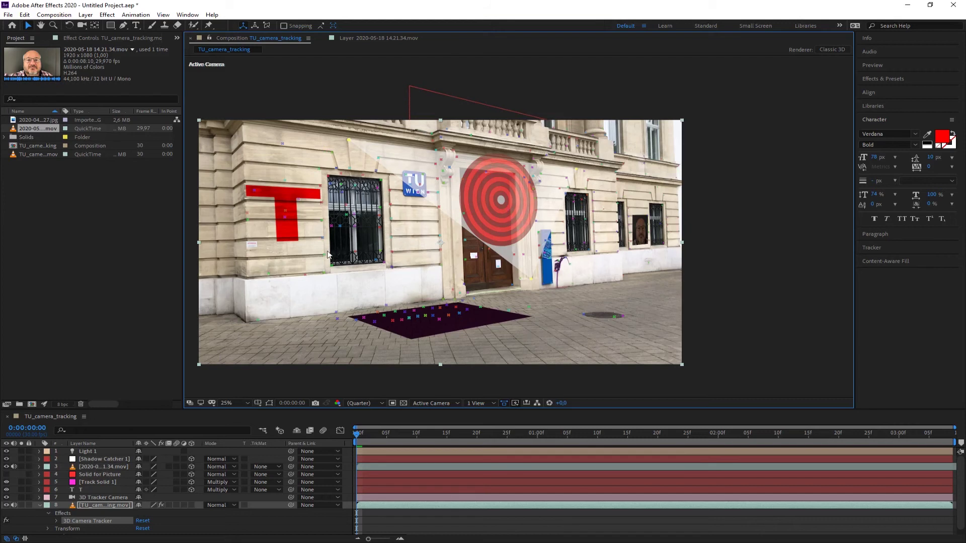
Create a Text layer at the target and scrub its Position to 1080.9, 198.7, 1956.7.
right_click(503, 200)
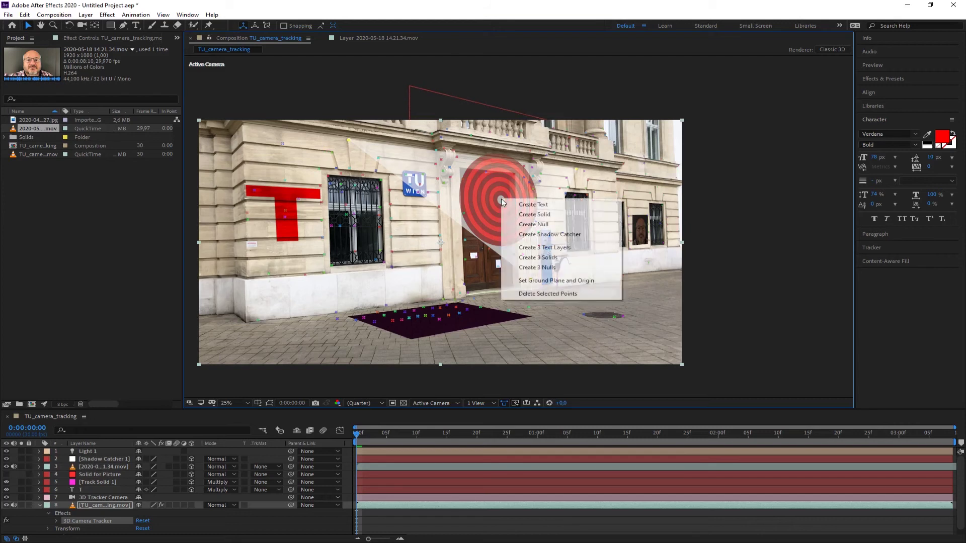
click(543, 209)
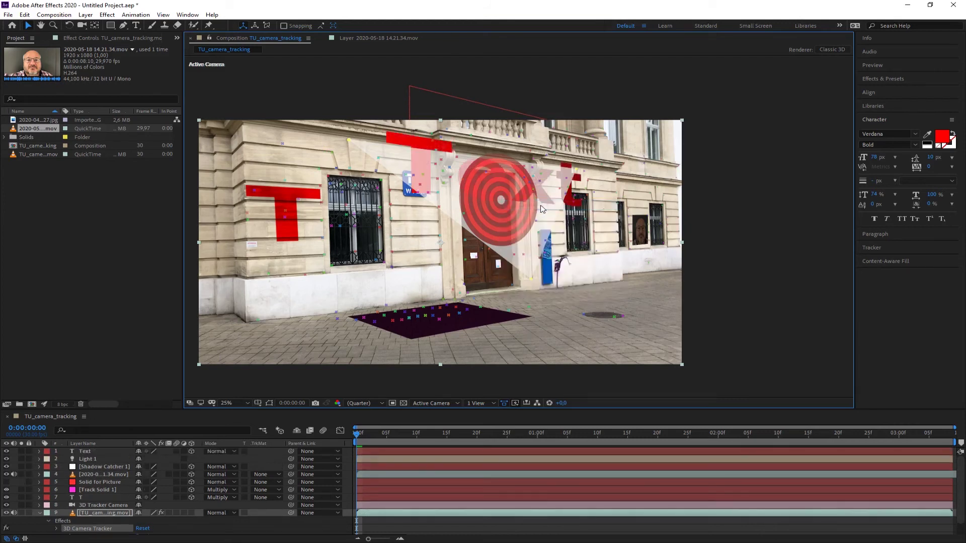
click(88, 451)
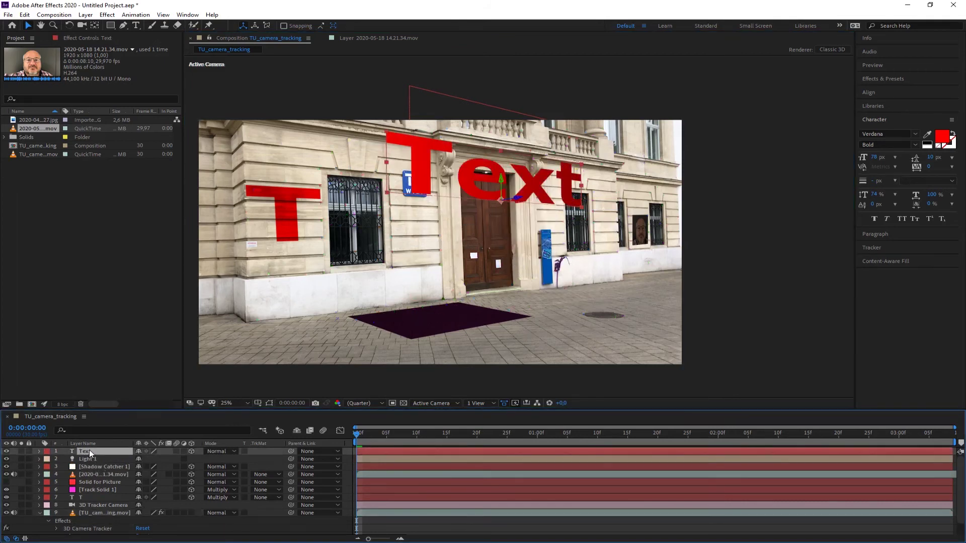
key(p)
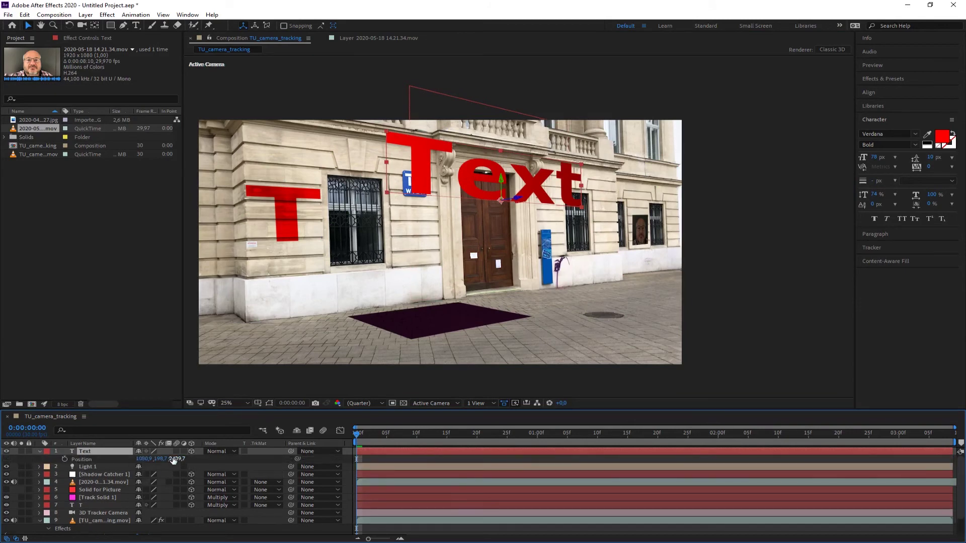
drag(184, 461, 42, 459)
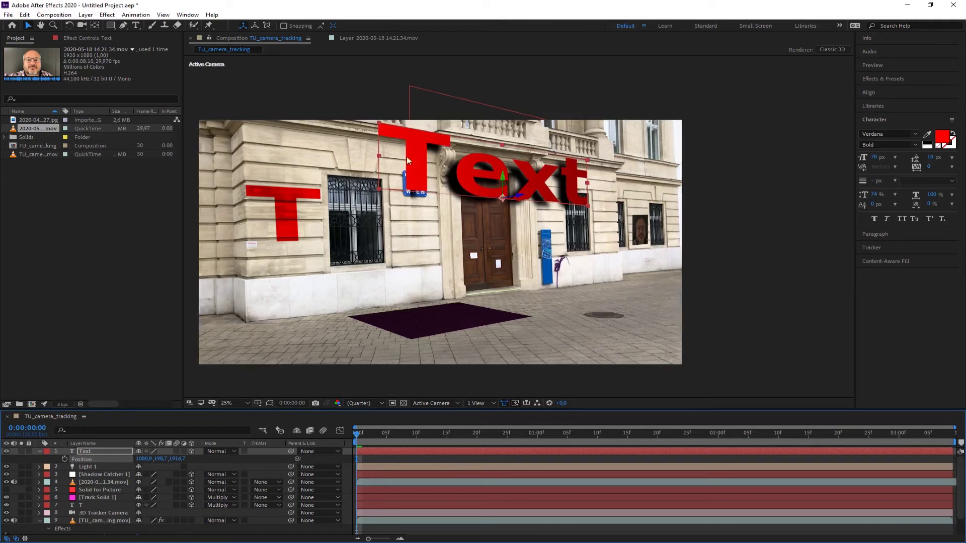
Drag Shadow Catcher 1's left edge outward so it spans more of the facade behind the Text.
click(89, 474)
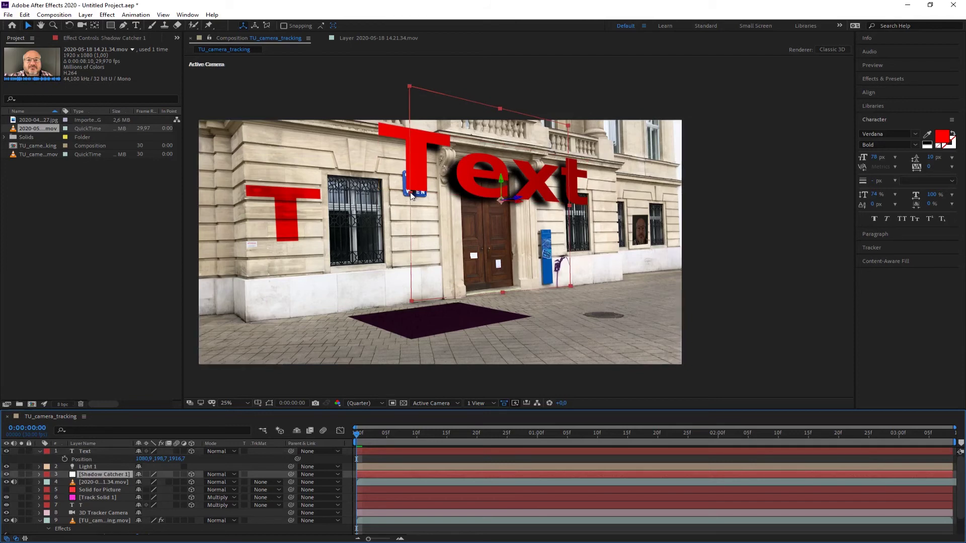
drag(412, 196, 299, 188)
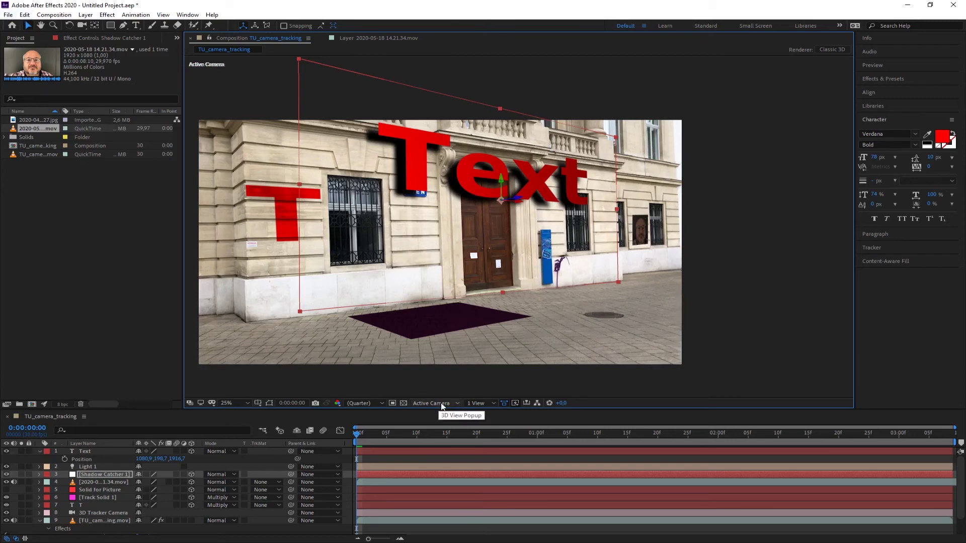
key(space)
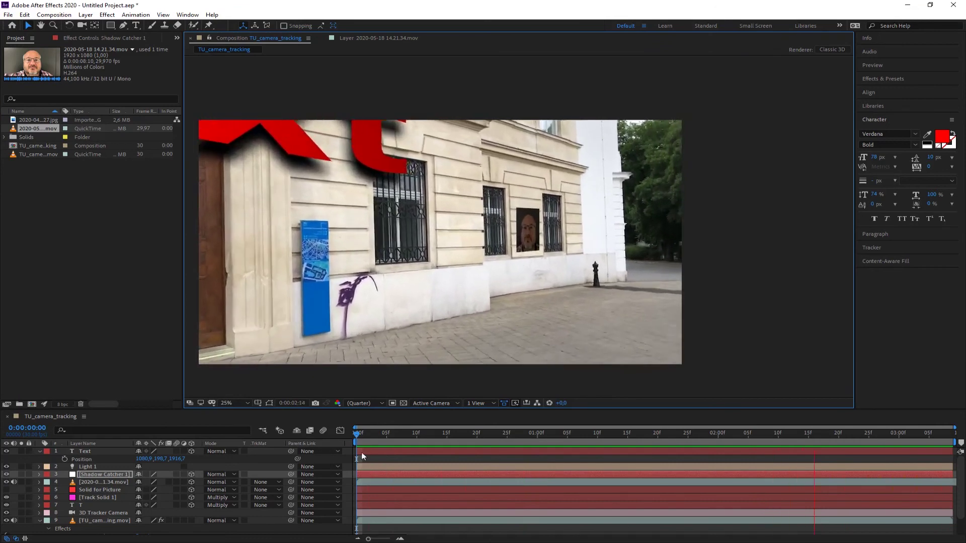
key(space)
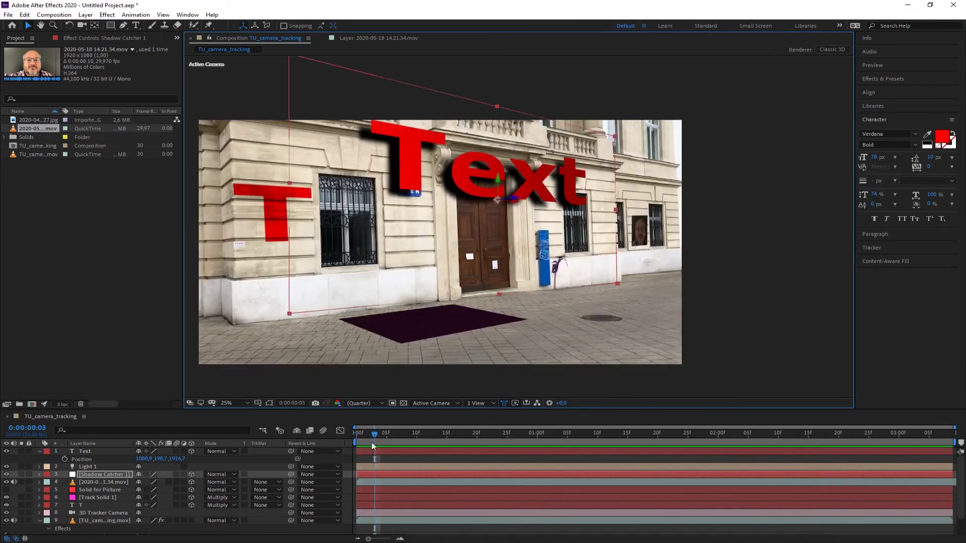
drag(374, 436, 357, 436)
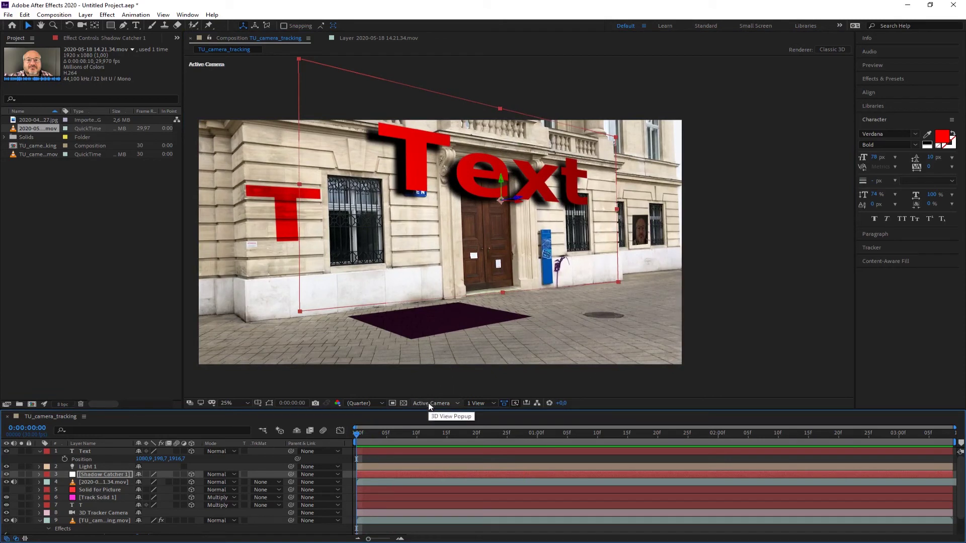
Collapse the Text and footage properties, leaving the footage as a flat 2D background.
click(41, 450)
click(41, 512)
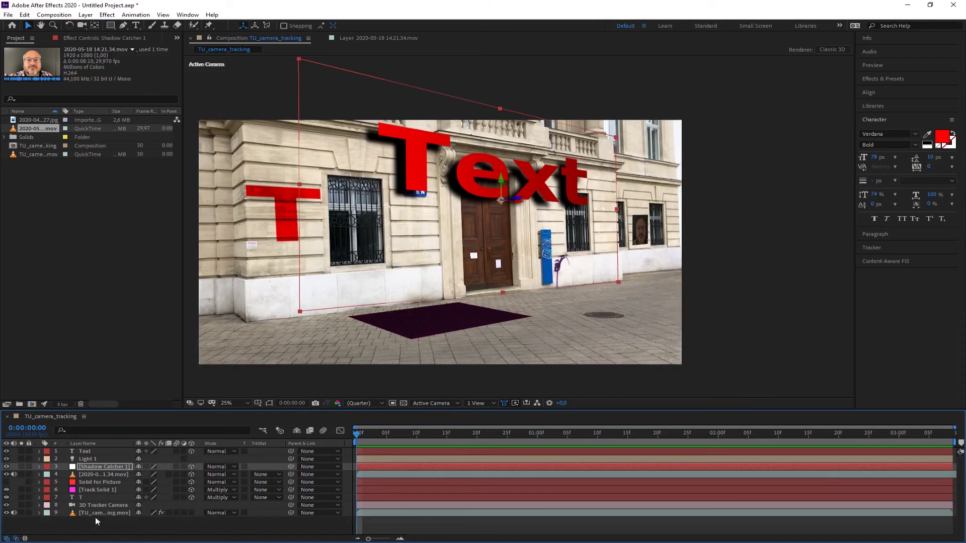
click(191, 513)
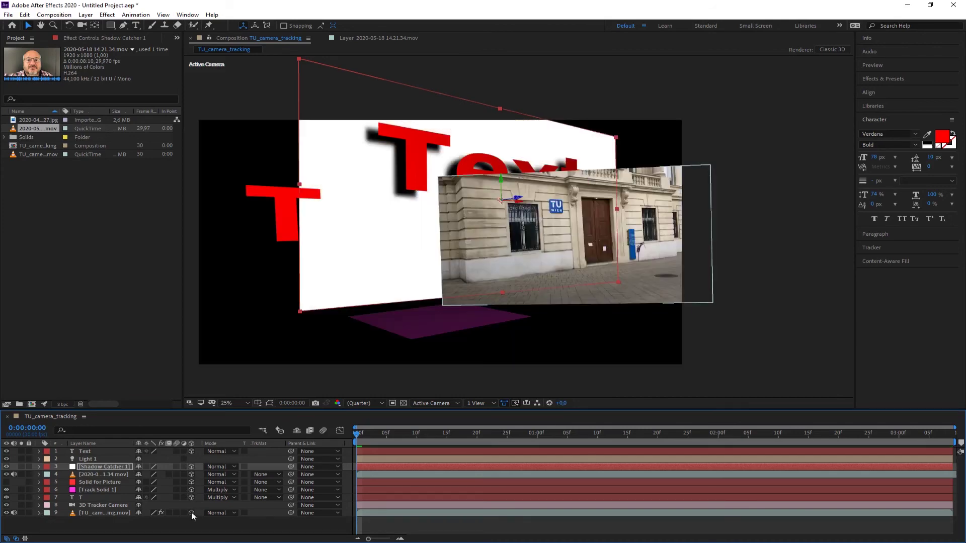
click(191, 513)
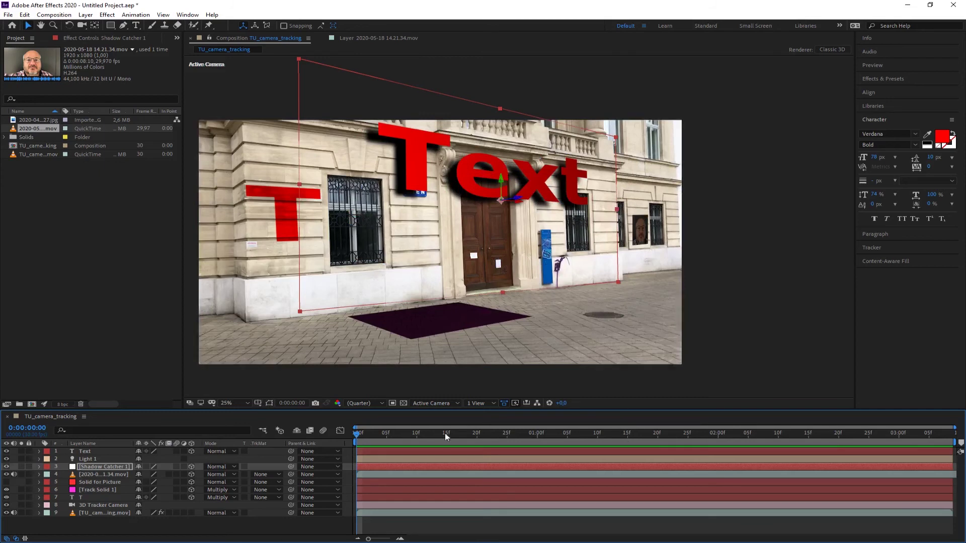
Switch the 3D View to Top, zoom out to 6.25%, preview the motion, and return to frame 0.
click(433, 403)
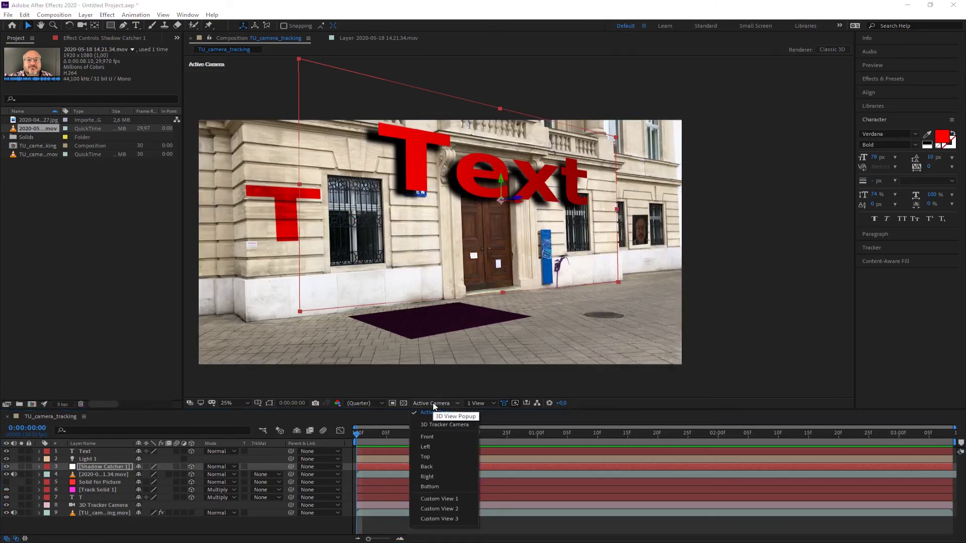
click(427, 456)
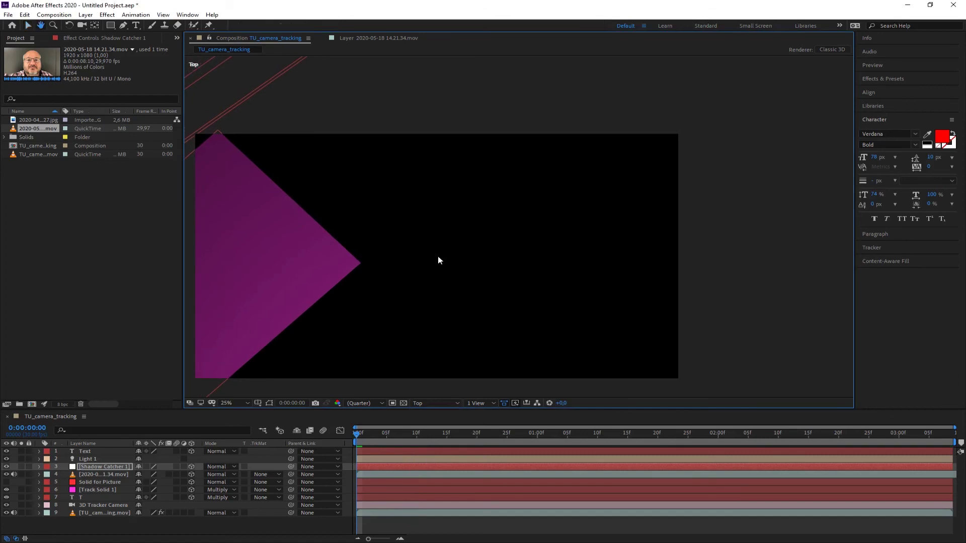
key(comma)
key(comma)
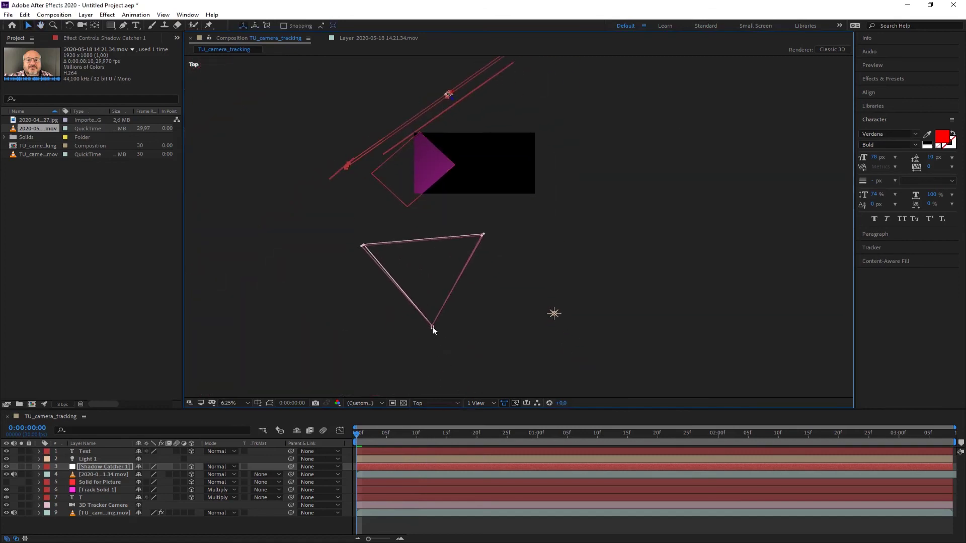
drag(359, 440, 961, 446)
key(Home)
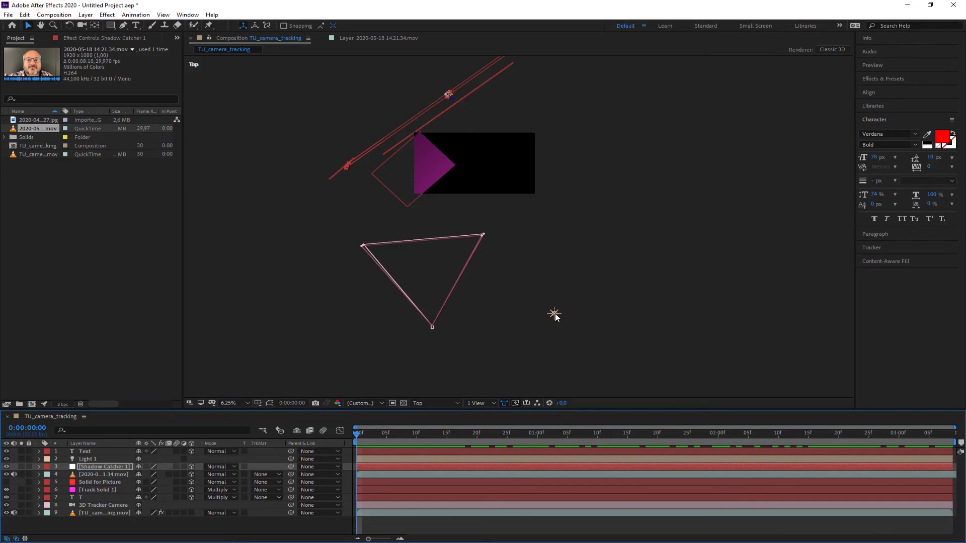
Switch the 3D View to Front.
click(439, 404)
click(427, 436)
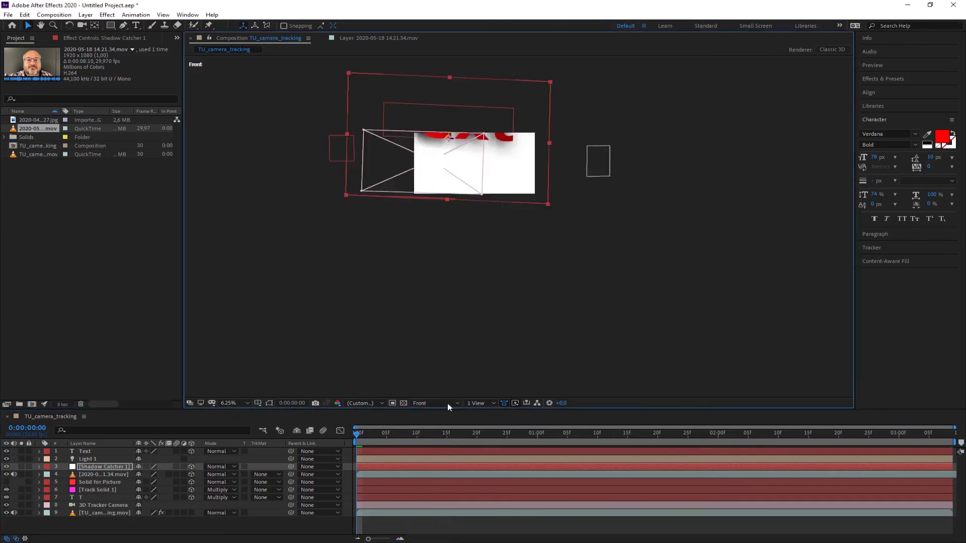
scroll(498, 300, down, 1)
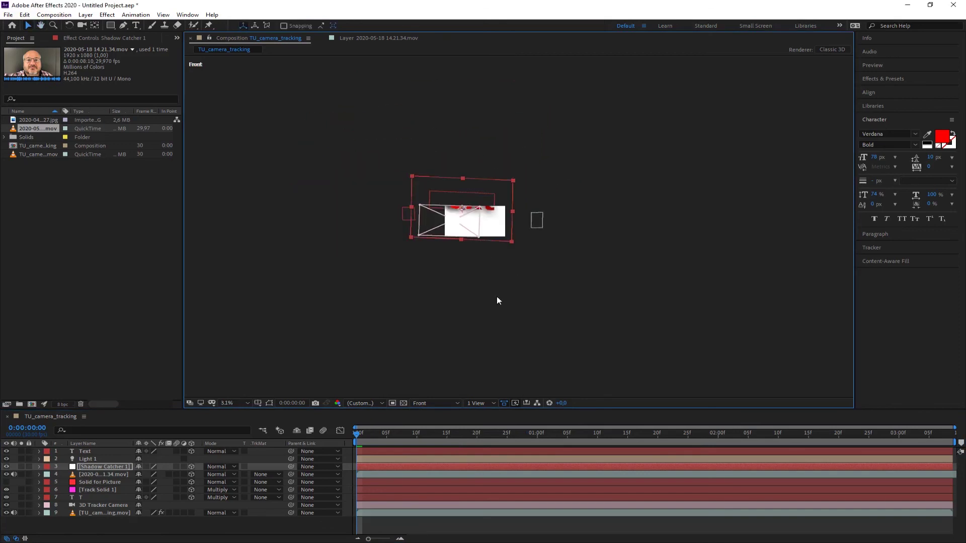
scroll(499, 300, up, 2)
scroll(322, 143, down, 2)
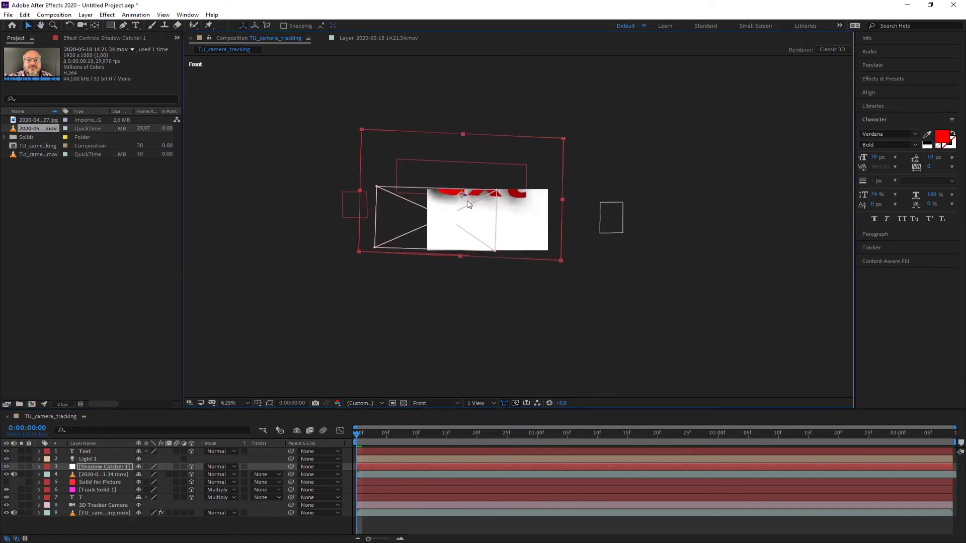
Raise Light 1 by scrubbing its Position Y to -1119.7, then recentre the front view.
click(86, 460)
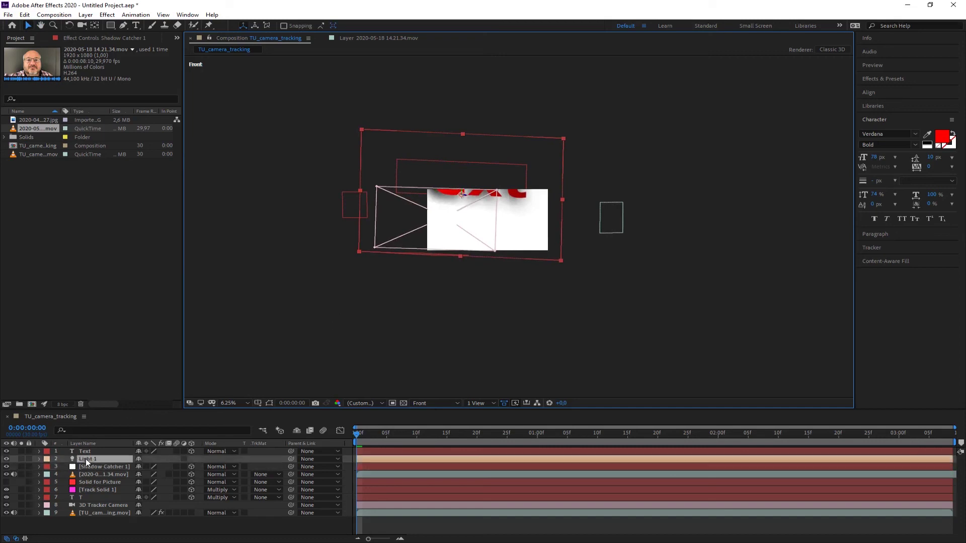
scroll(540, 321, down, 2)
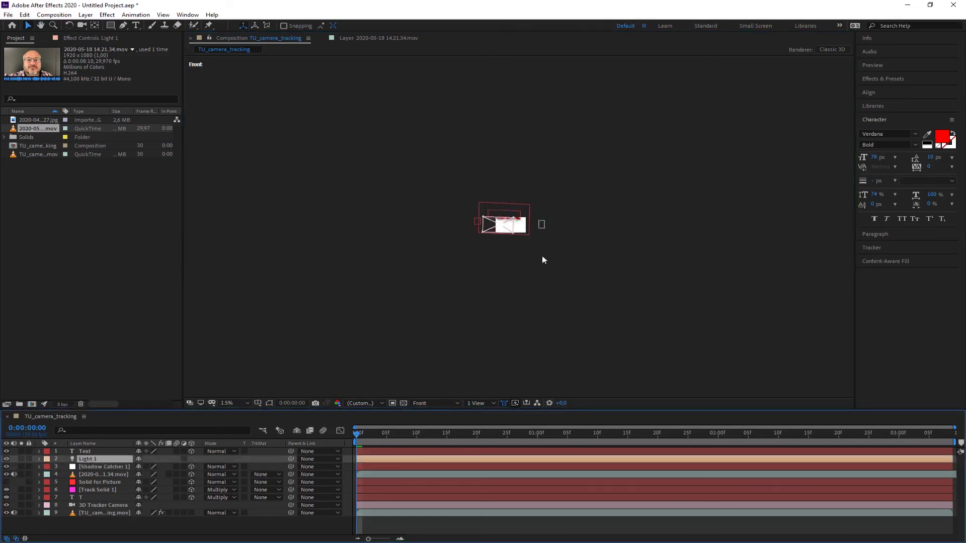
scroll(543, 259, up, 3)
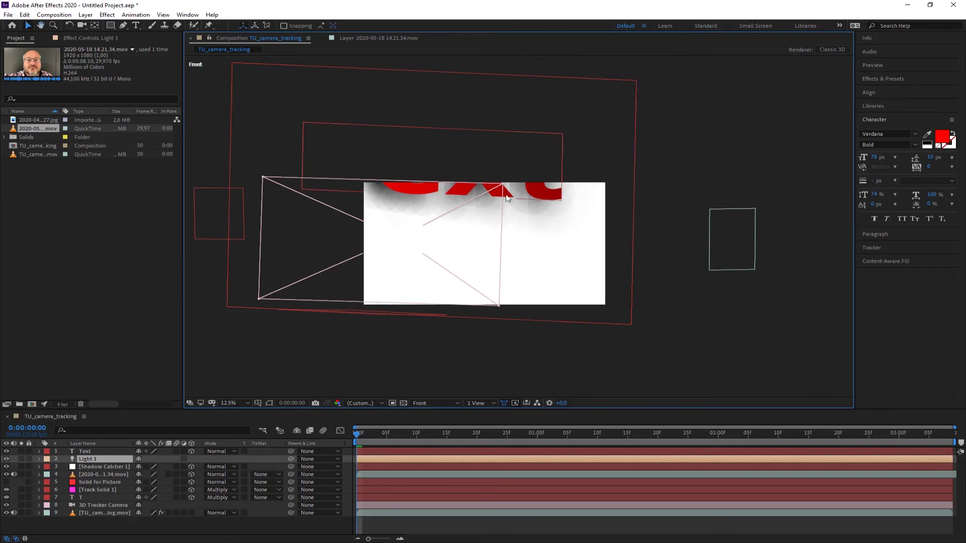
scroll(506, 199, up, 2)
scroll(505, 204, down, 5)
scroll(504, 205, up, 2)
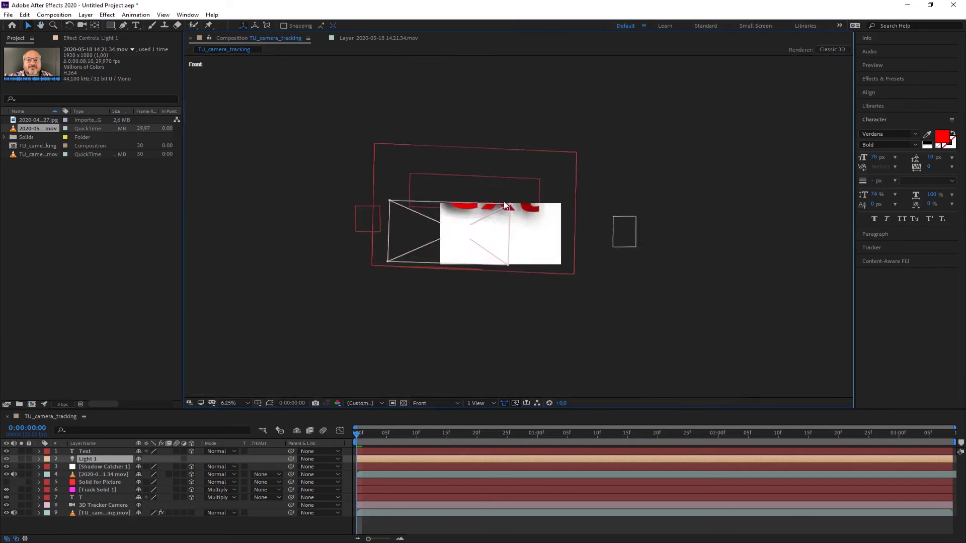
scroll(504, 203, down, 1)
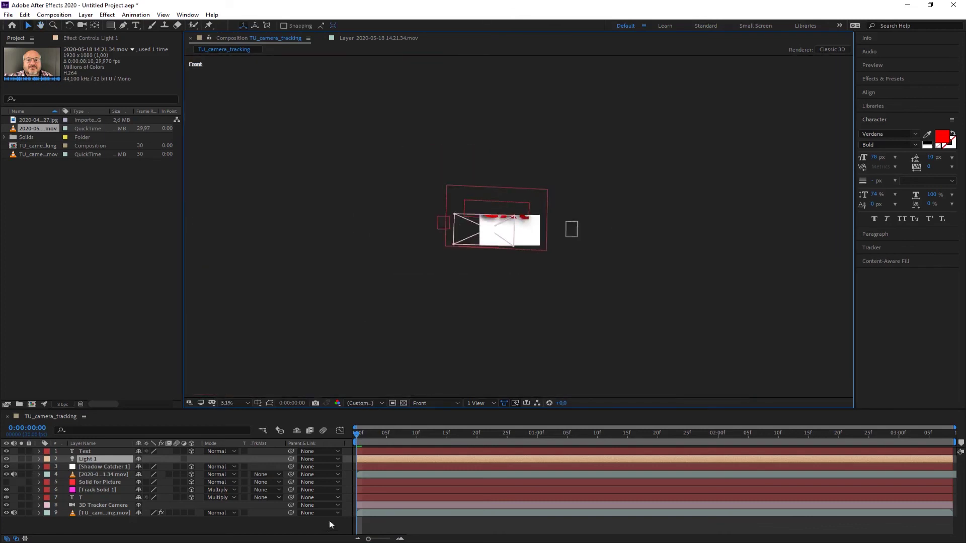
click(88, 460)
click(39, 459)
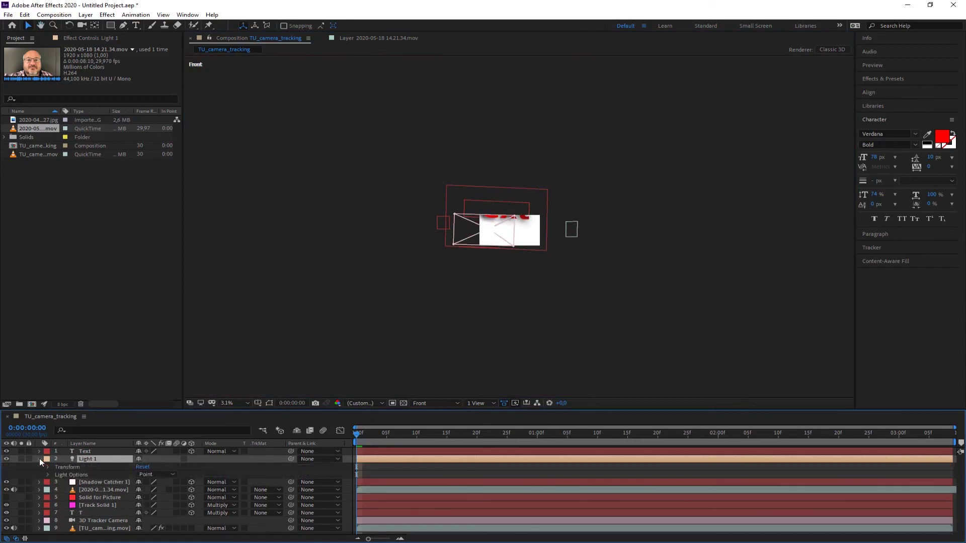
key(p)
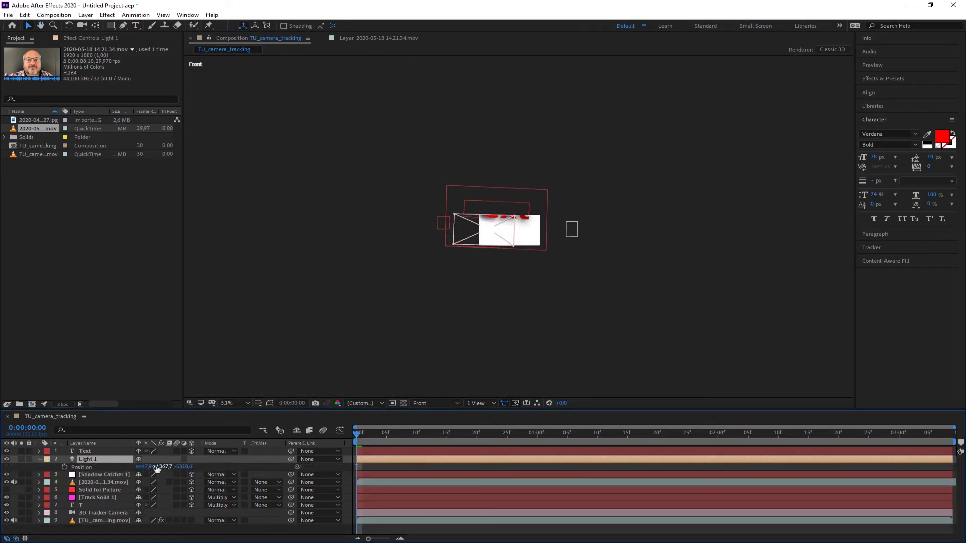
drag(160, 467, 99, 467)
click(540, 336)
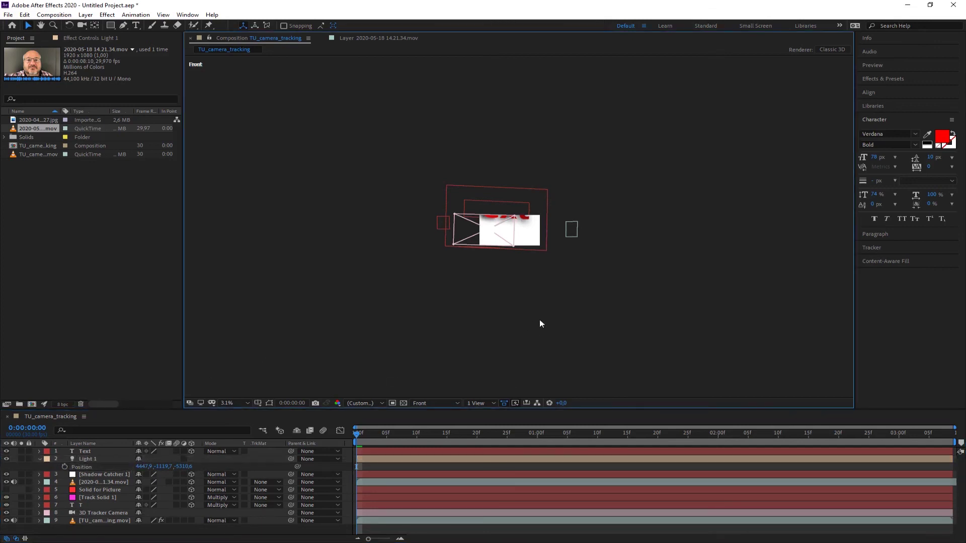
drag(553, 237, 533, 250)
In the Left view, lift Light 1 much higher to a Position Y of -2192.7.
click(432, 404)
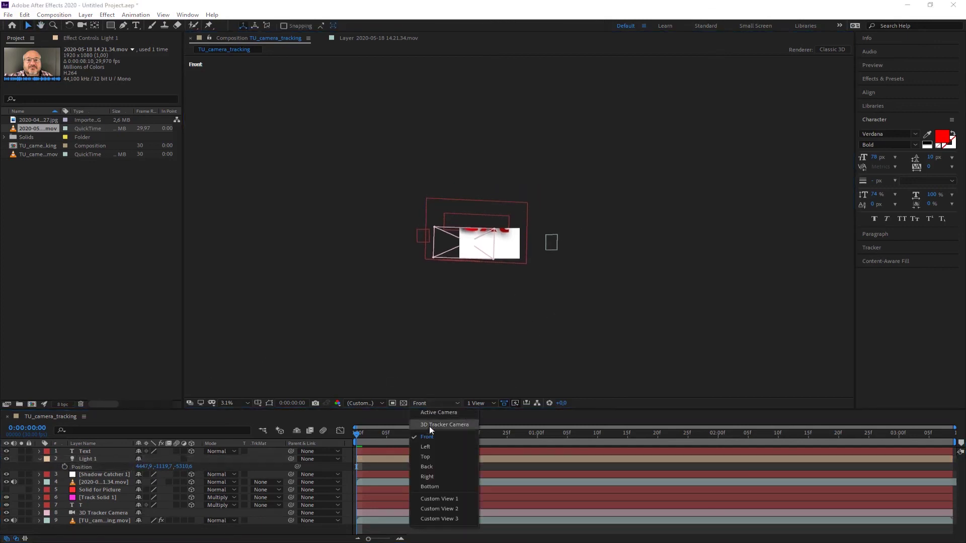
click(428, 448)
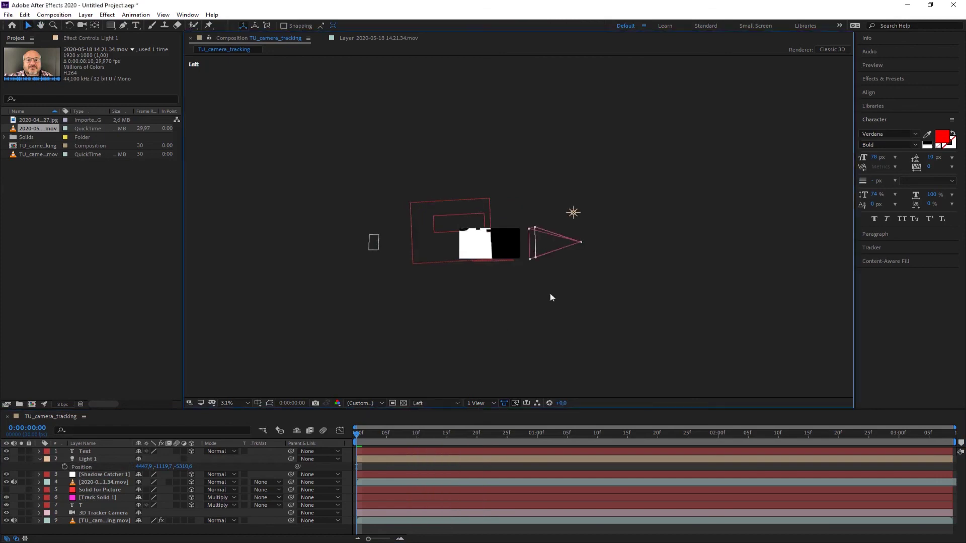
click(574, 213)
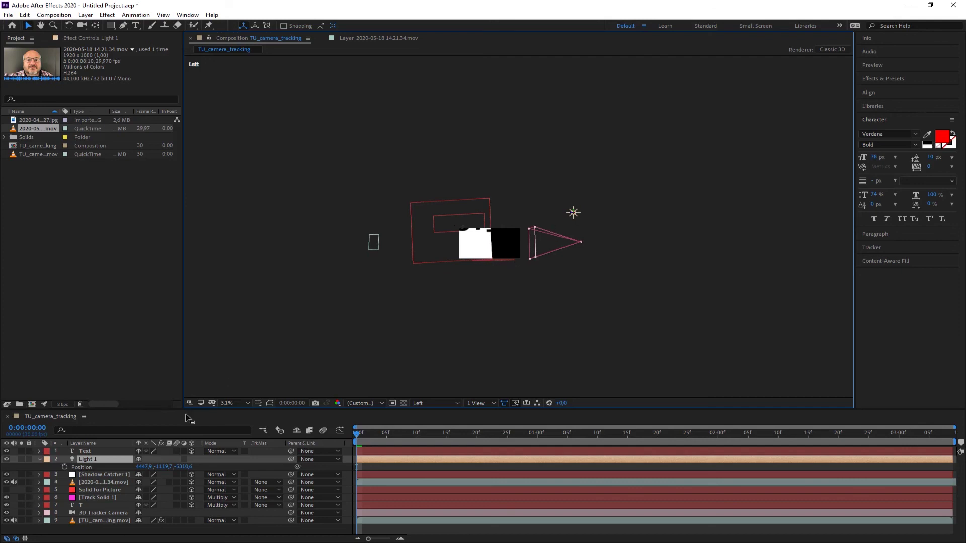
drag(163, 467, 19, 465)
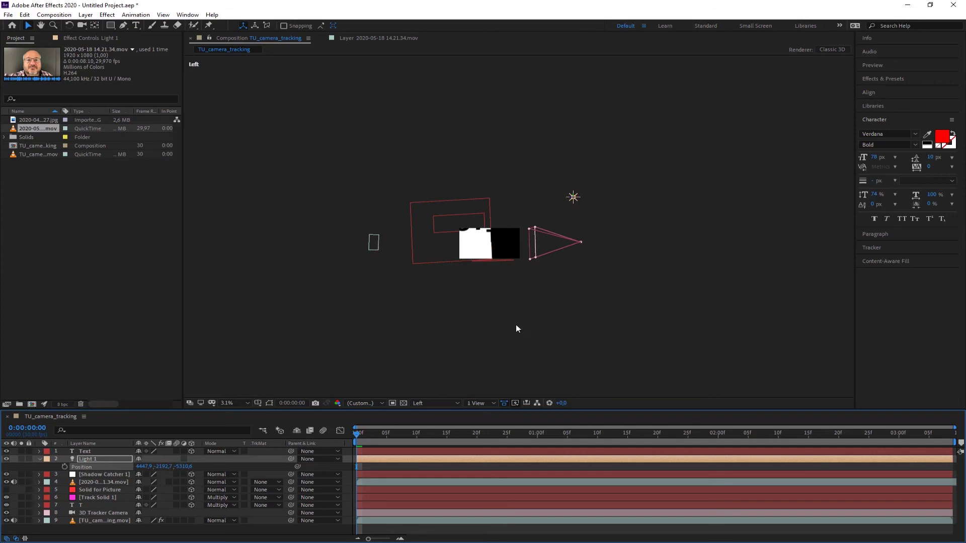
click(443, 403)
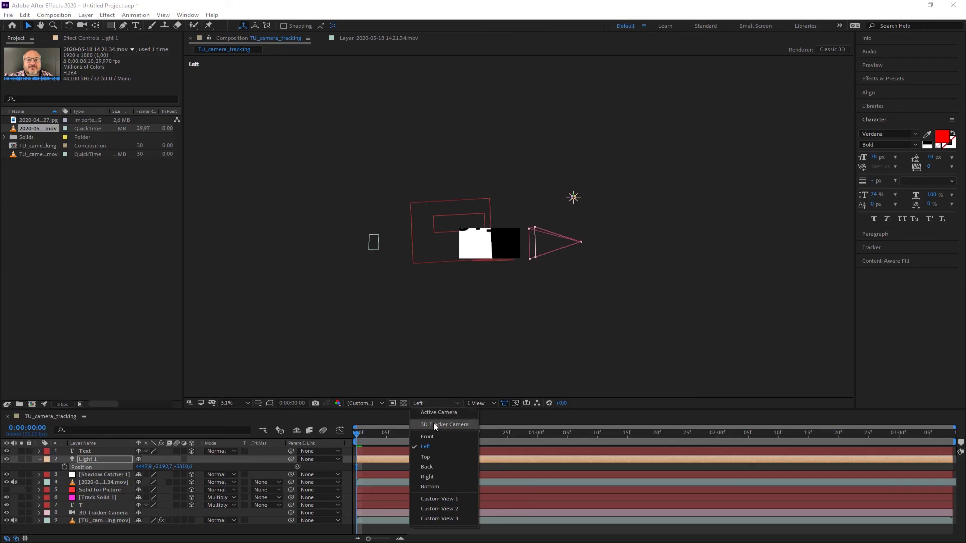
View the scene through the 3D Tracker Camera at 25% zoom, recentred on the shadowed facade.
click(433, 425)
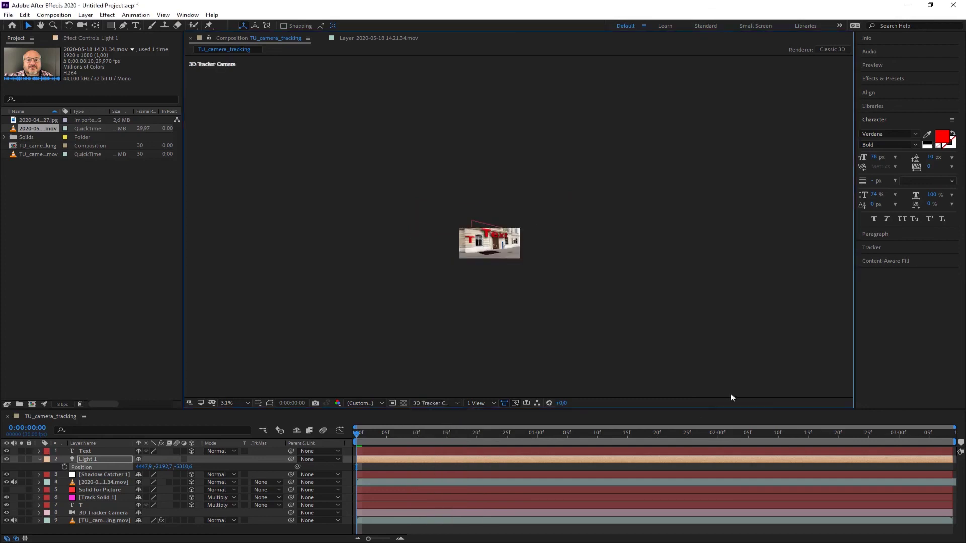
scroll(521, 246, up, 5)
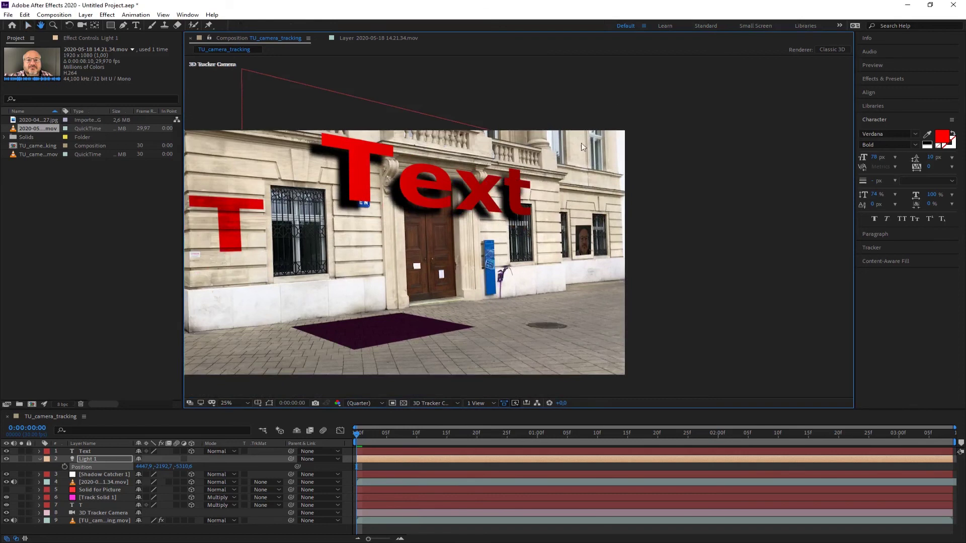
key(v)
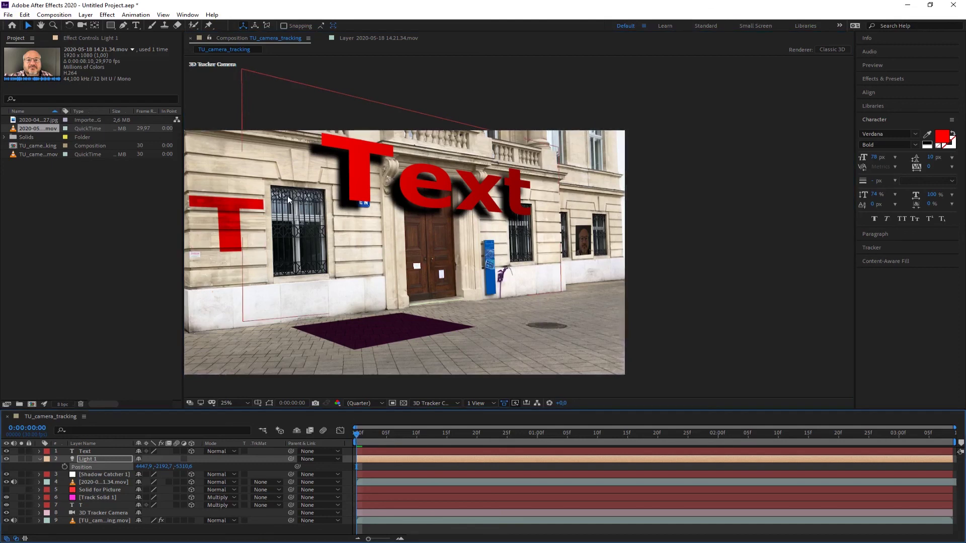
drag(288, 195, 389, 173)
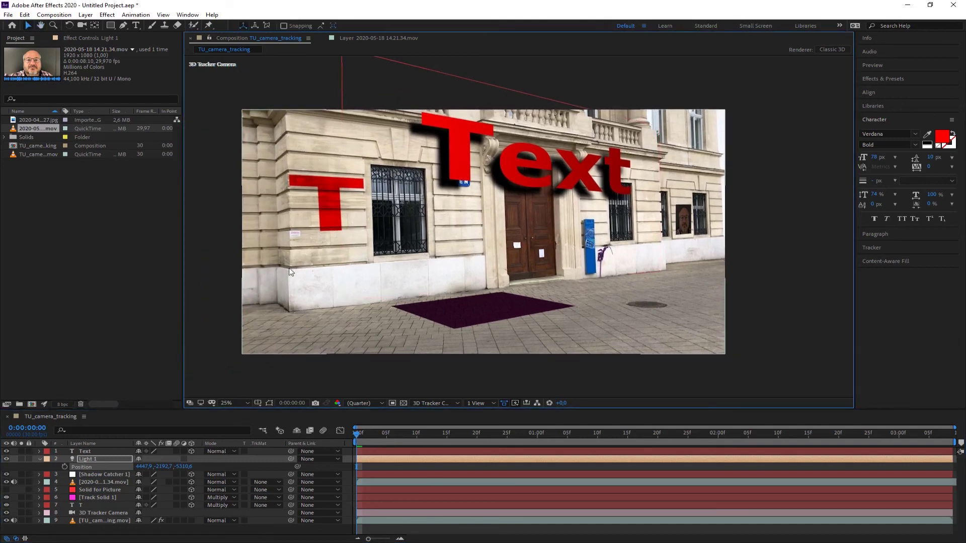